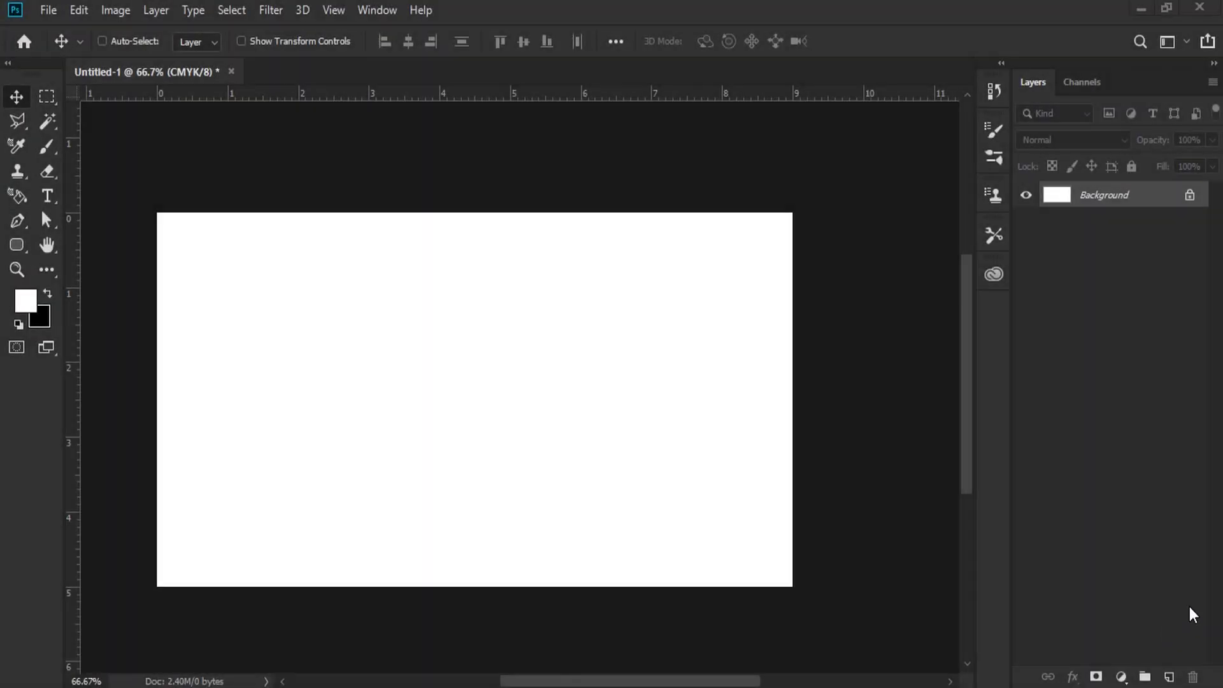
- Review the new document's width, height, resolution and CMYK colour mode, then cancel without creating
{"action": "left_click", "coordinate": [52, 10]}
{"action": "left_click", "coordinate": [63, 30]}
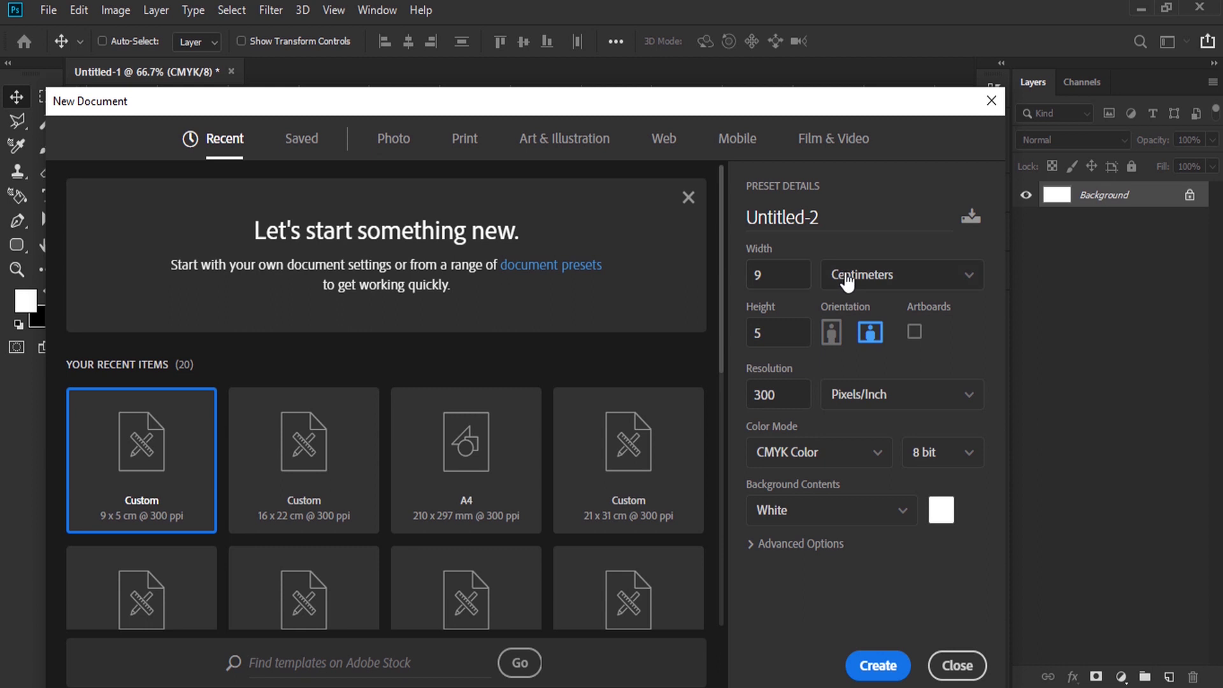
{"action": "left_click", "coordinate": [847, 280]}
{"action": "left_click", "coordinate": [785, 344]}
{"action": "left_click", "coordinate": [784, 396]}
{"action": "left_click", "coordinate": [790, 452]}
{"action": "left_click", "coordinate": [785, 592]}
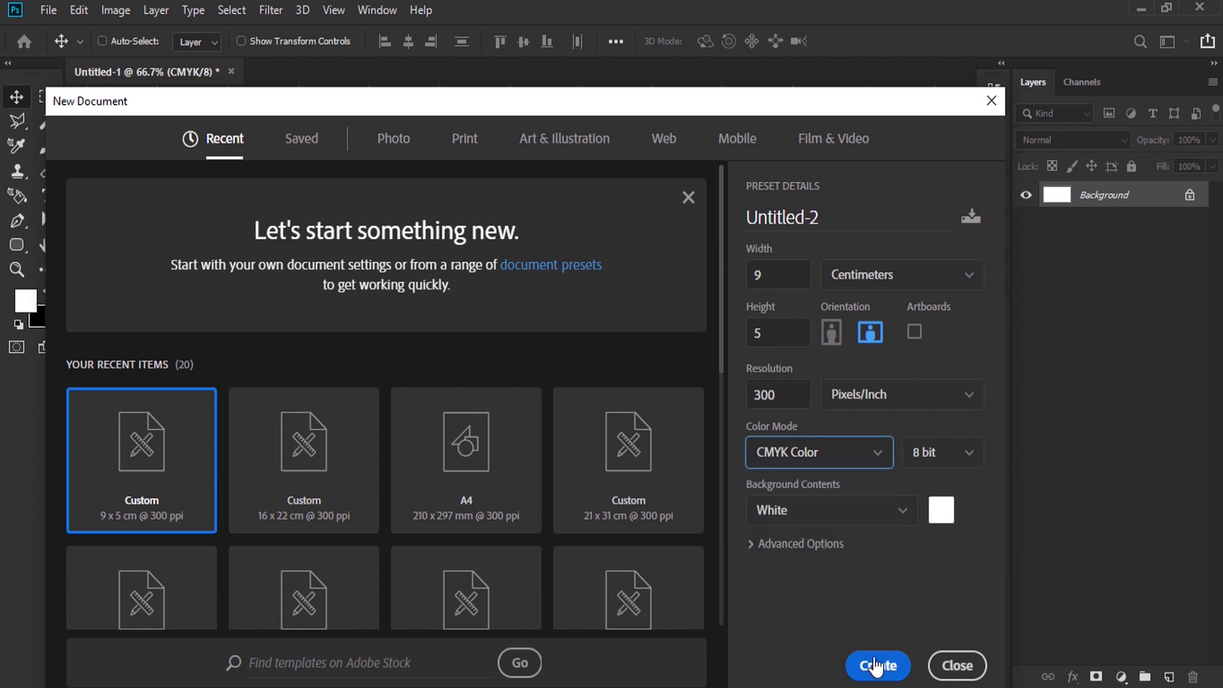
{"action": "left_click", "coordinate": [952, 666]}
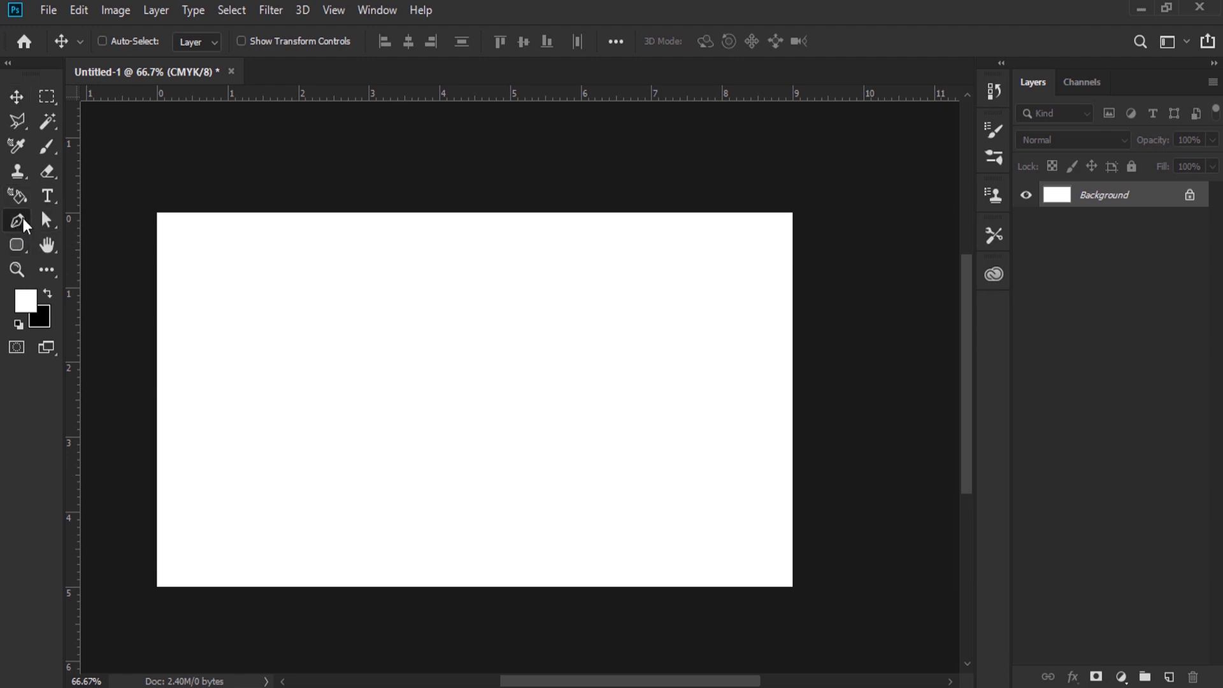
- On a new layer, trace a closed triangular Pen path from the card's bottom-right corner to the top edge
{"action": "left_click_drag", "start_coordinate": [17, 223], "coordinate": [83, 222]}
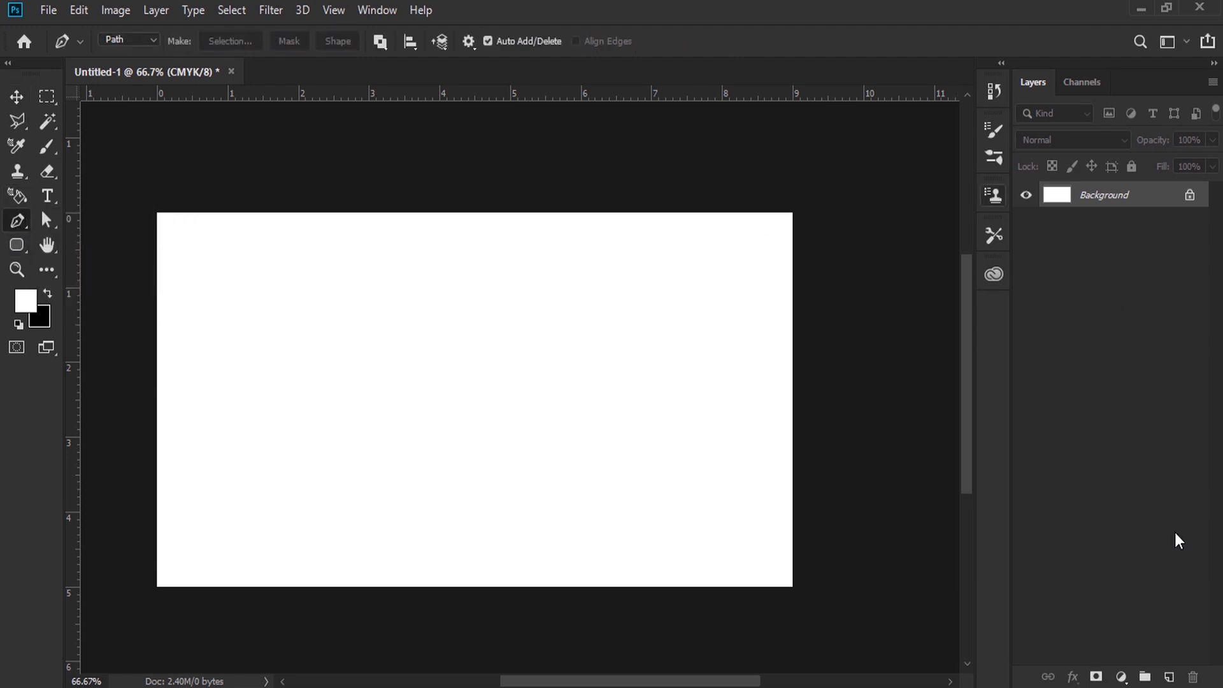
{"action": "left_click", "coordinate": [1170, 674]}
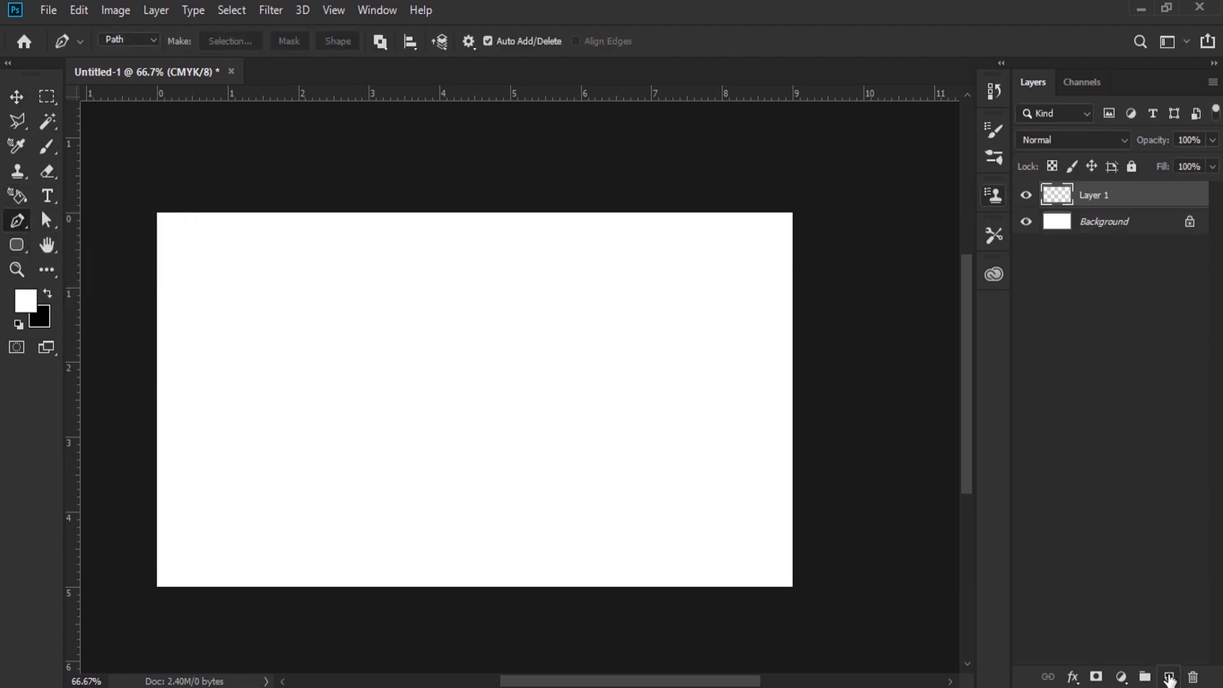
{"action": "left_click", "coordinate": [801, 590]}
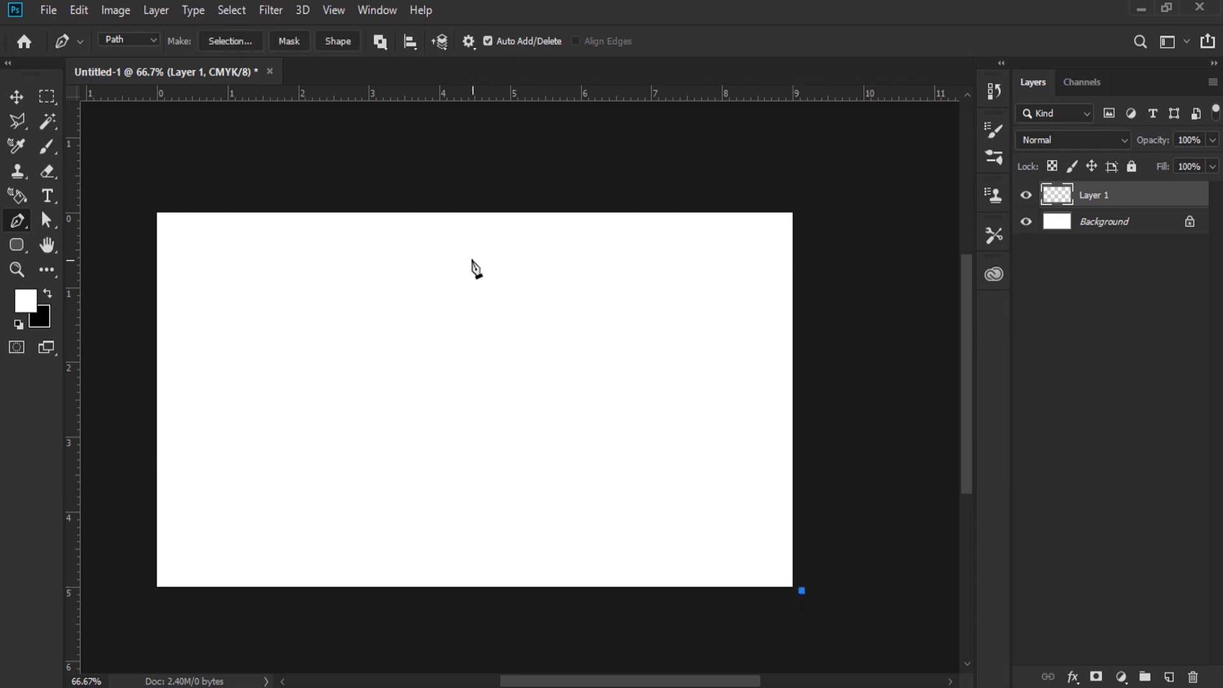
{"action": "left_click", "coordinate": [385, 207]}
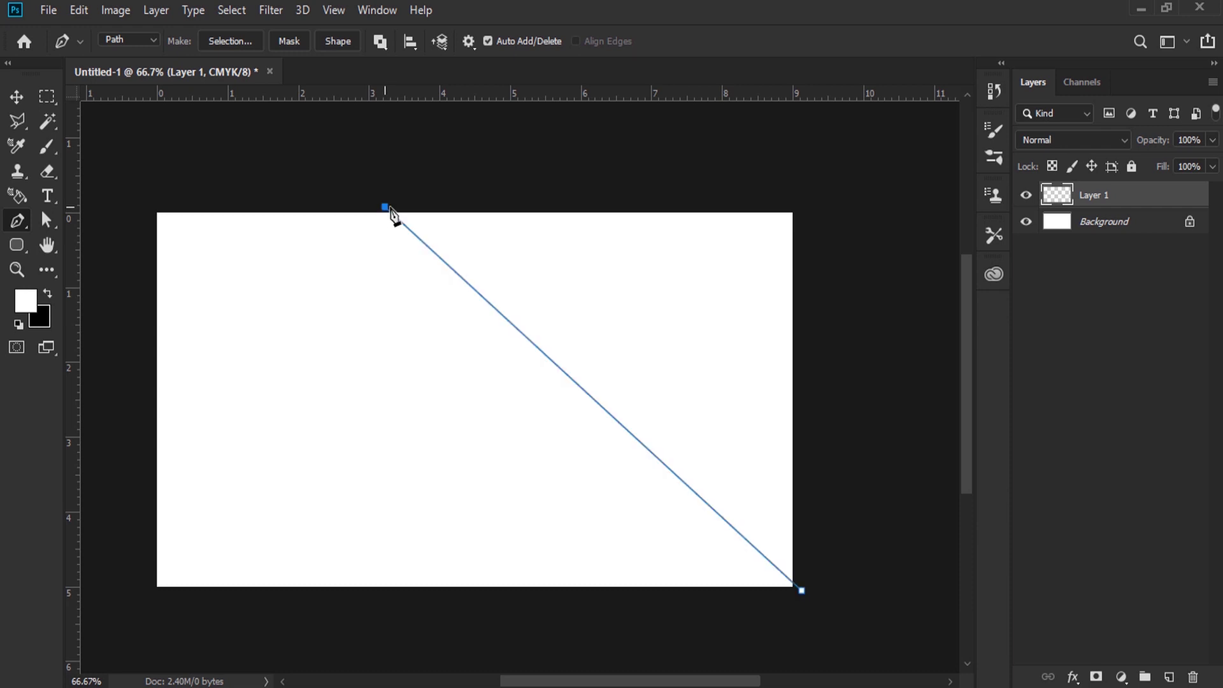
{"action": "left_click", "coordinate": [803, 199]}
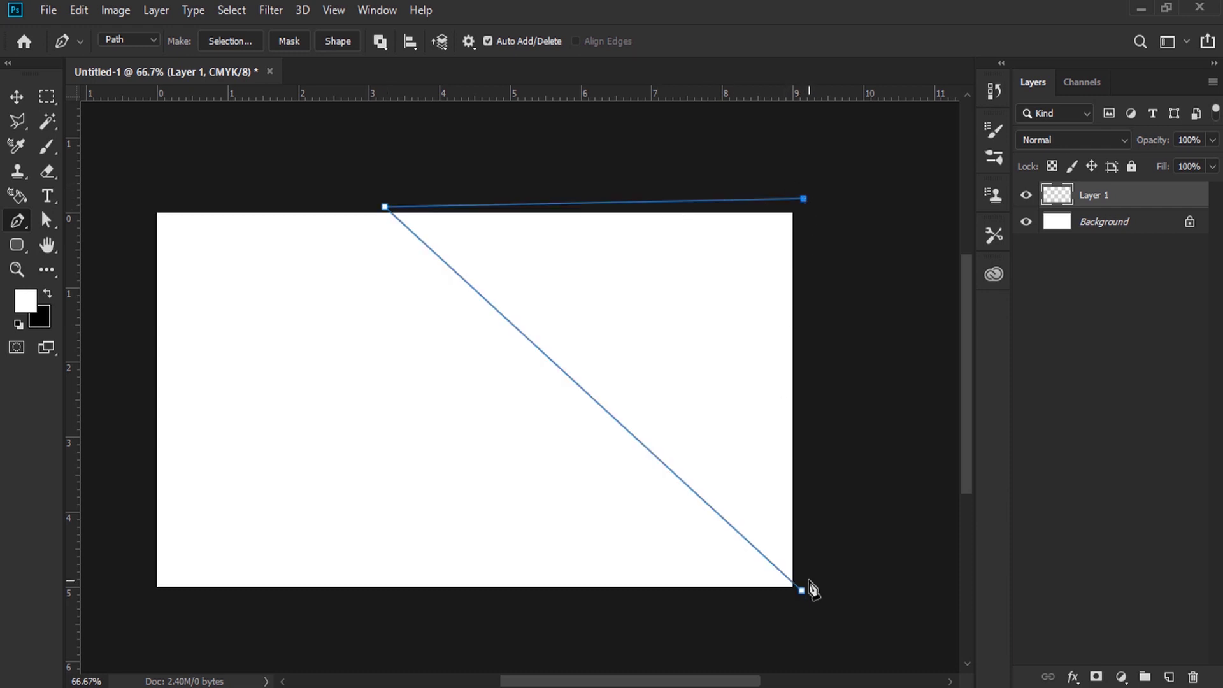
{"action": "left_click", "coordinate": [801, 591]}
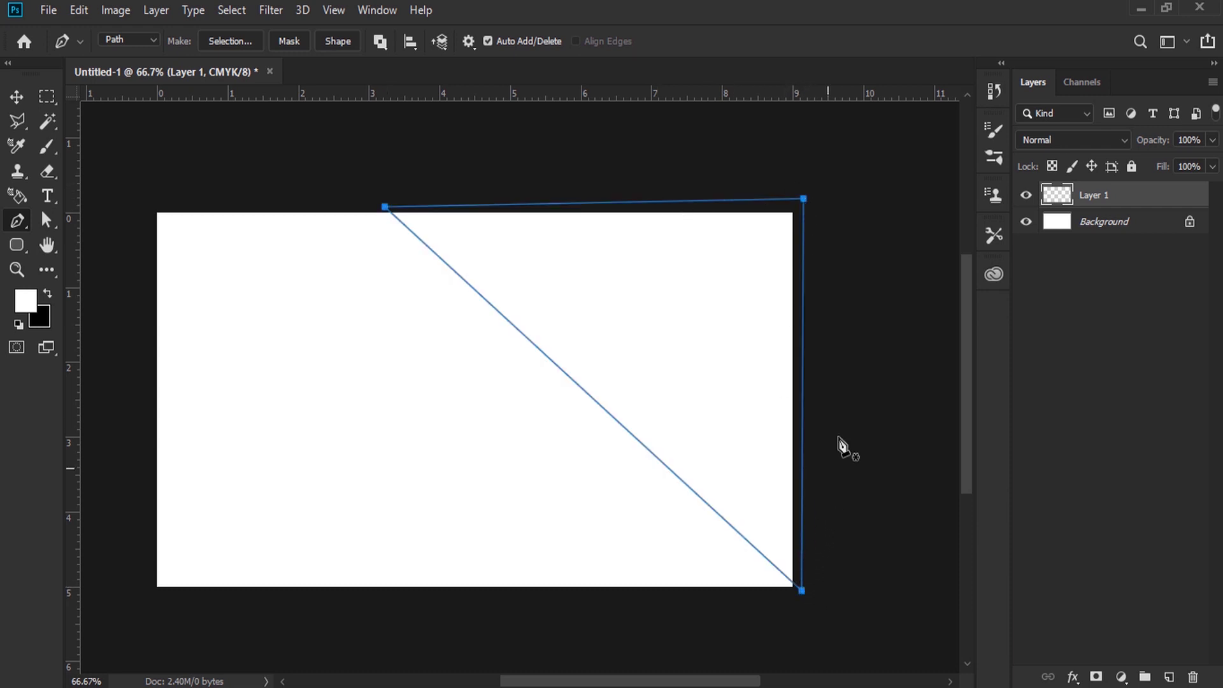
- Turn the path into a light-blue filled shape and add an empty layer above it
{"action": "left_click", "coordinate": [338, 41]}
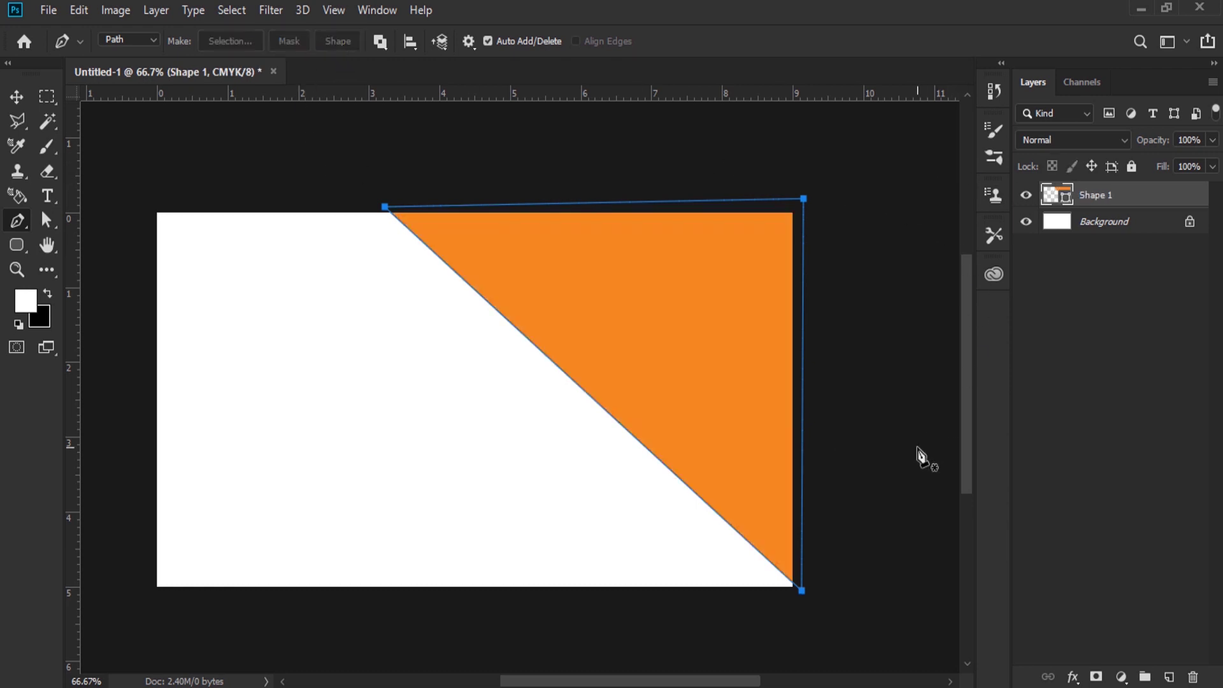
{"action": "double_click", "coordinate": [1055, 199]}
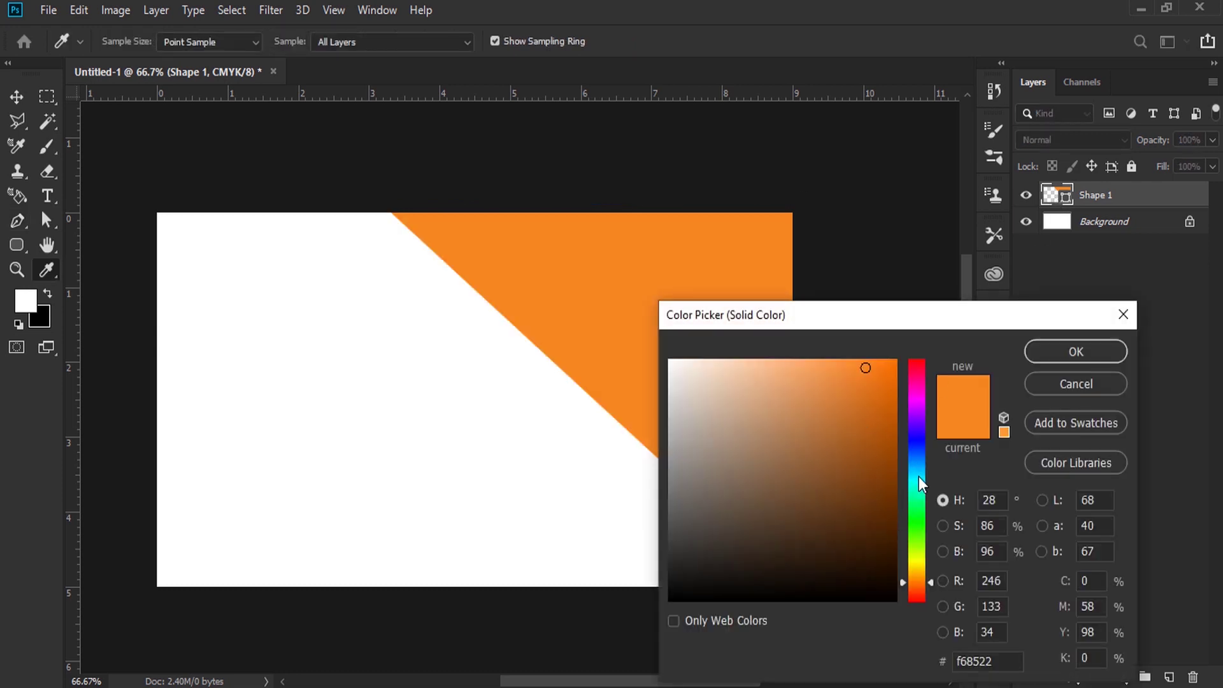
{"action": "left_click", "coordinate": [919, 476]}
{"action": "left_click", "coordinate": [802, 367]}
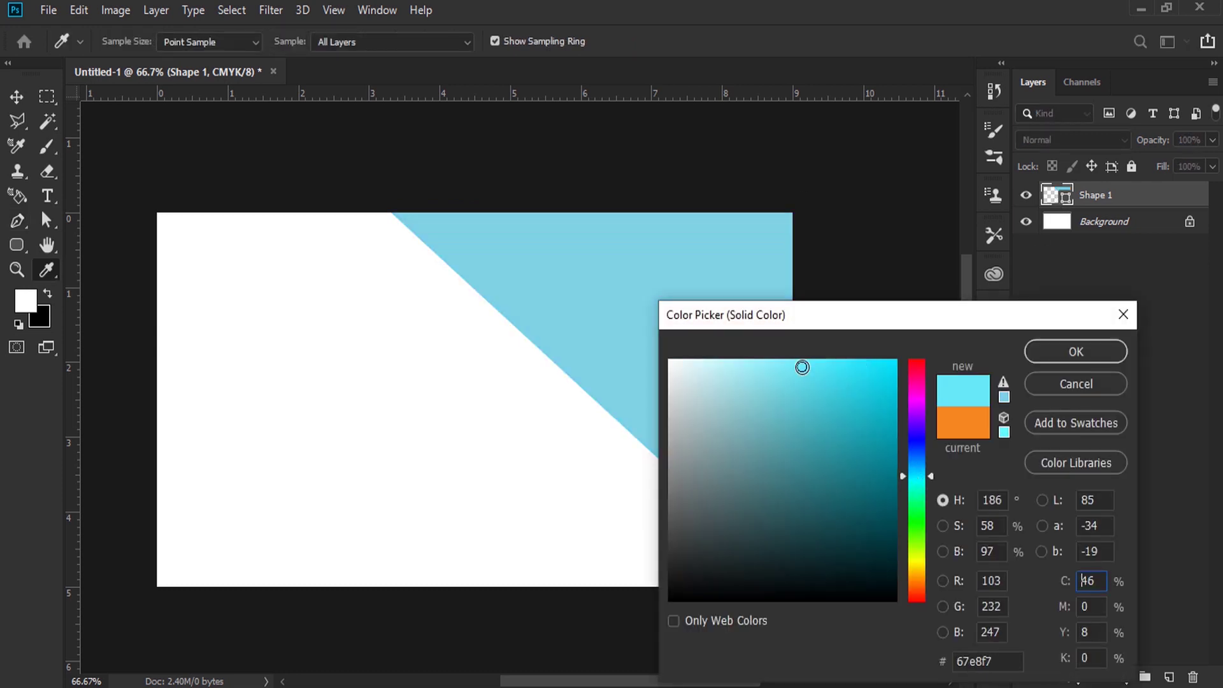
{"action": "left_click", "coordinate": [1075, 351]}
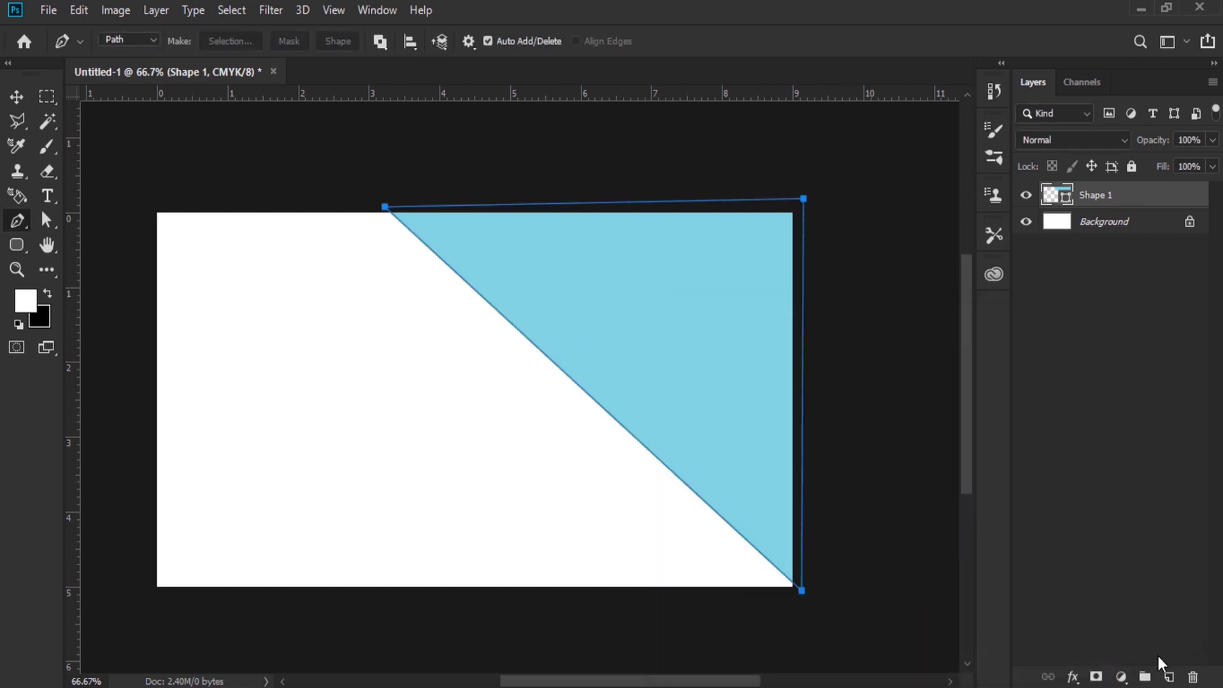
{"action": "left_click", "coordinate": [1168, 677]}
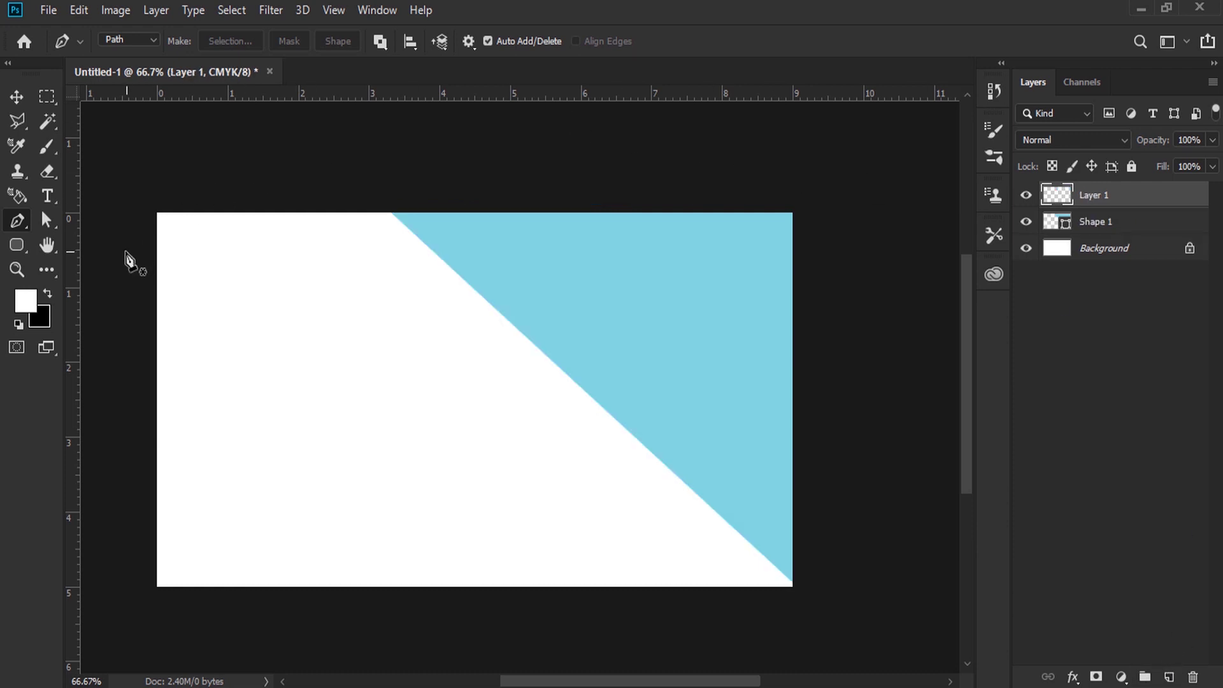
- Draw an orange circle with the Ellipse Tool over the triangle's diagonal edge
{"action": "left_click", "coordinate": [17, 245]}
{"action": "left_click", "coordinate": [70, 278]}
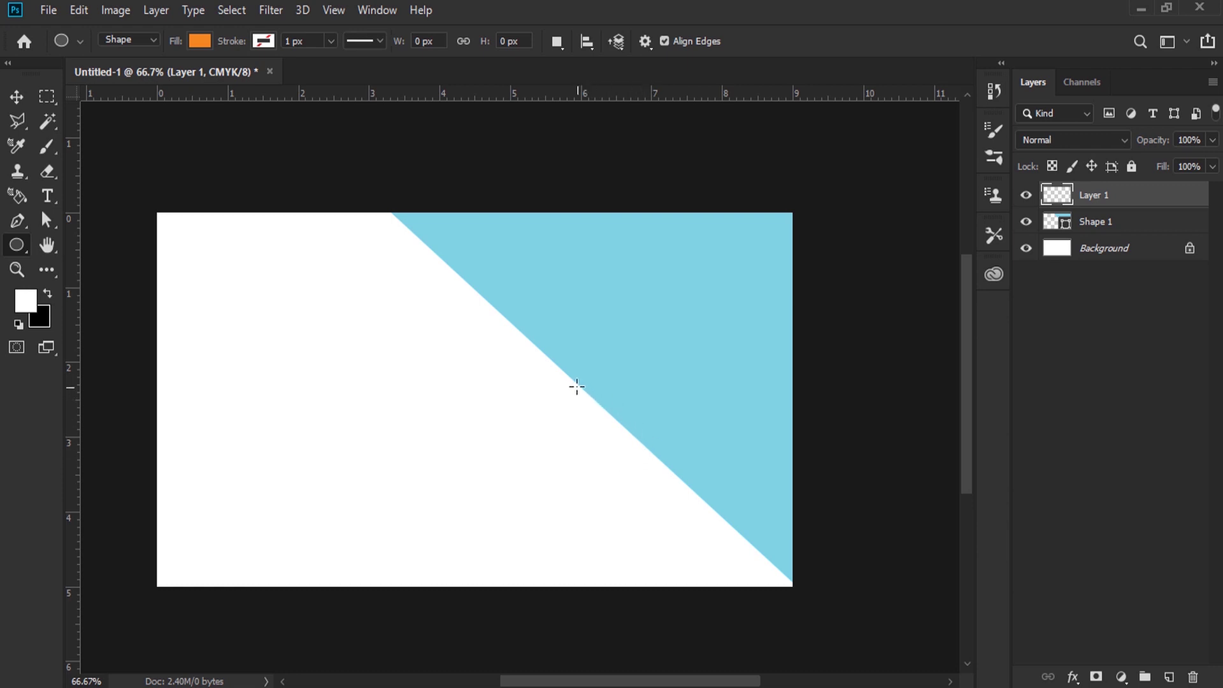
{"action": "left_click_drag", "start_coordinate": [575, 383], "coordinate": [783, 593]}
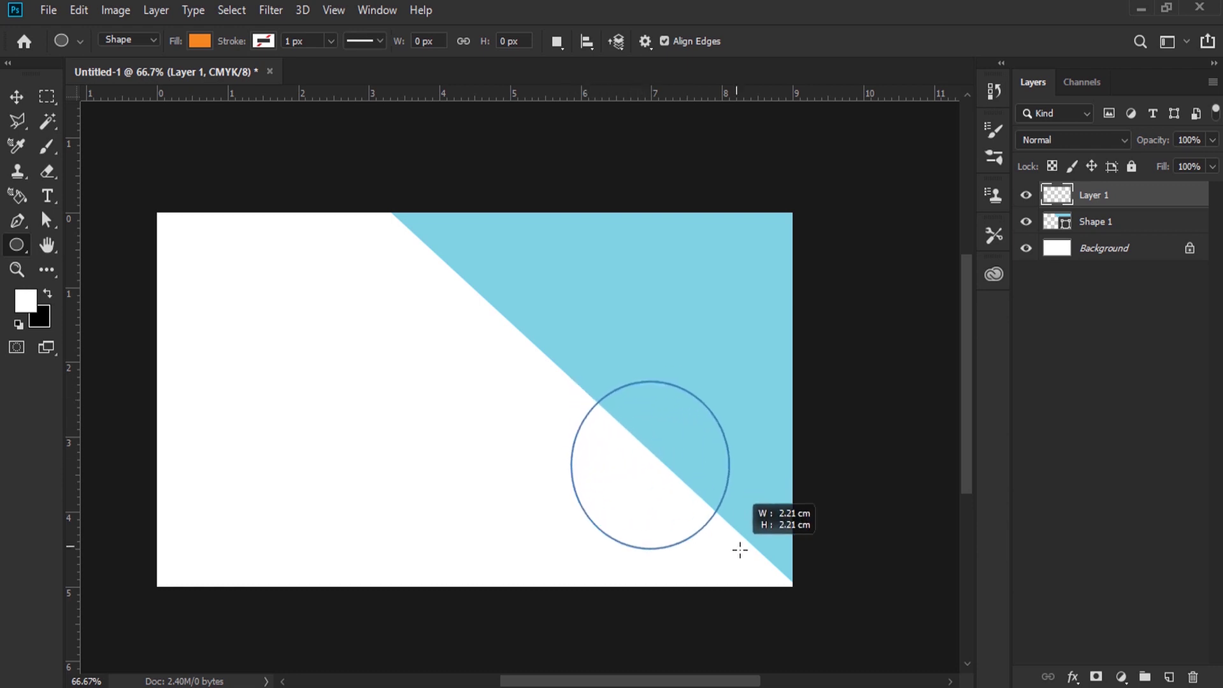
{"action": "left_click_drag", "start_coordinate": [784, 592], "coordinate": [778, 576]}
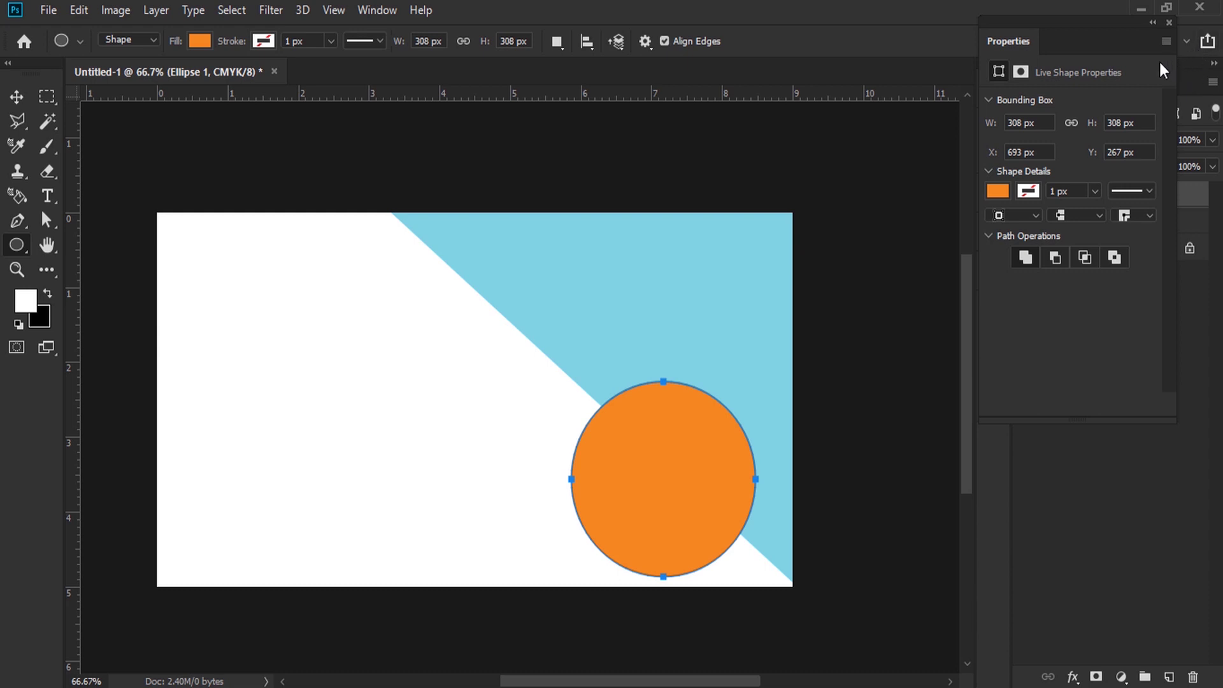
{"action": "left_click", "coordinate": [1168, 22]}
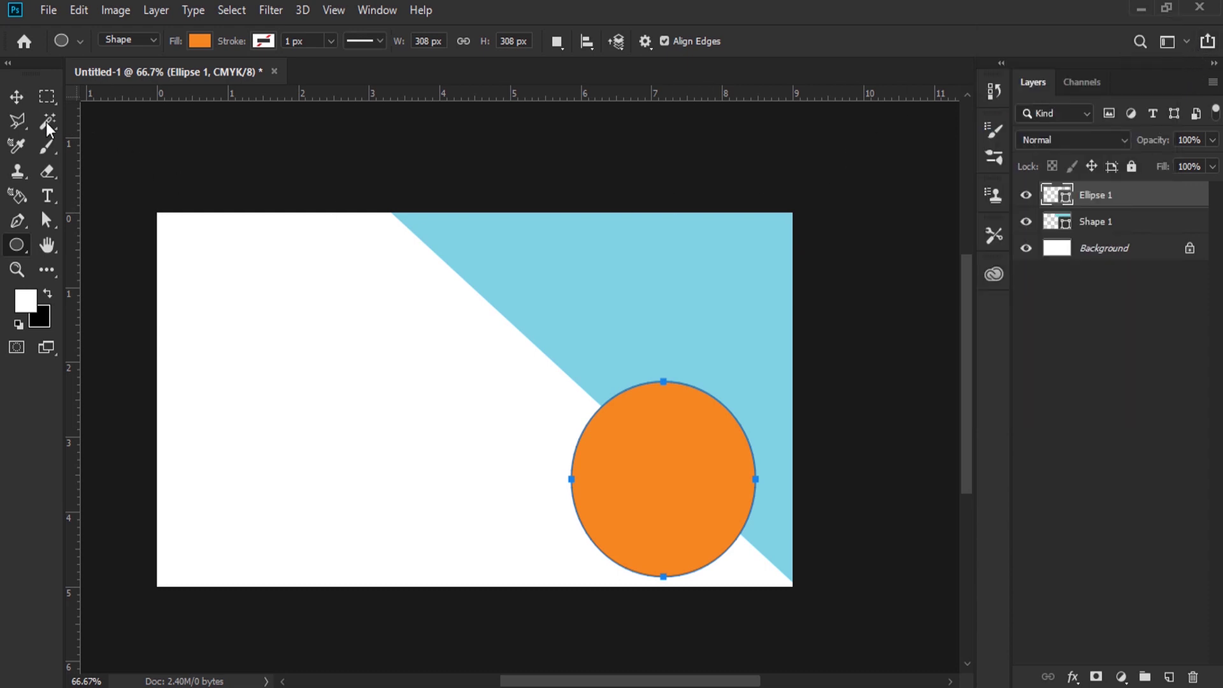
- Move the circle up-left, enlarge it slightly with Free Transform, and load its outline as a selection
{"action": "left_click", "coordinate": [17, 97]}
{"action": "left_click_drag", "start_coordinate": [649, 429], "coordinate": [603, 361]}
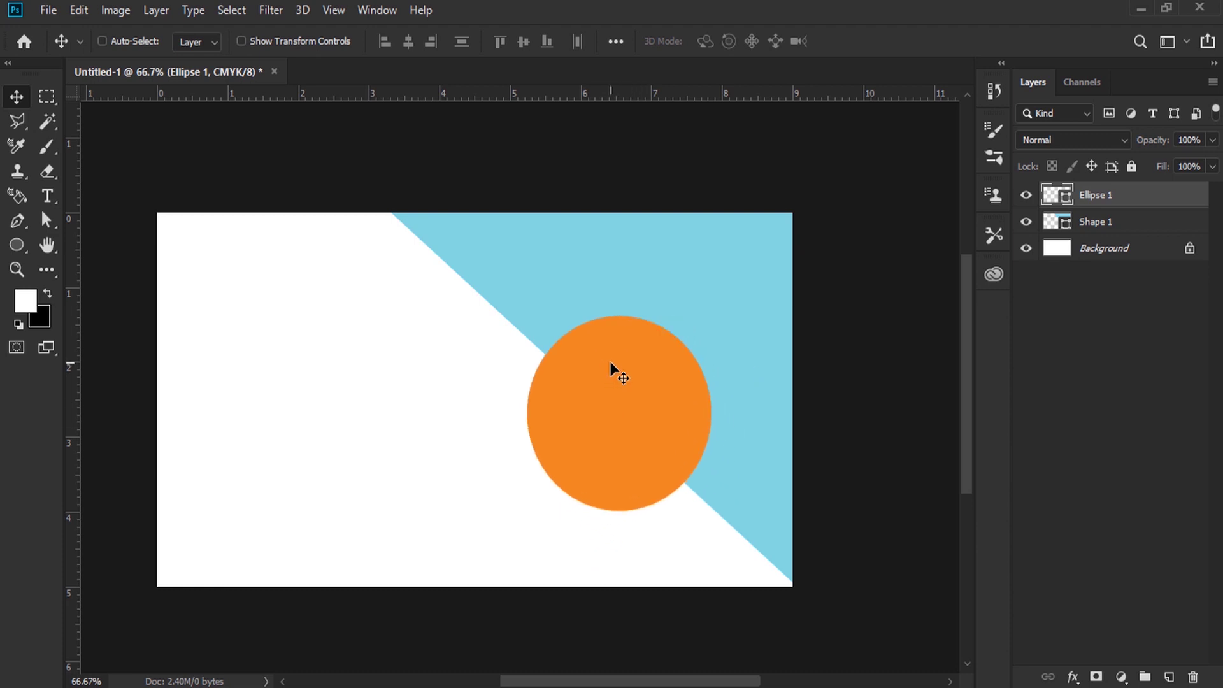
{"action": "left_click", "coordinate": [74, 9]}
{"action": "left_click", "coordinate": [299, 419]}
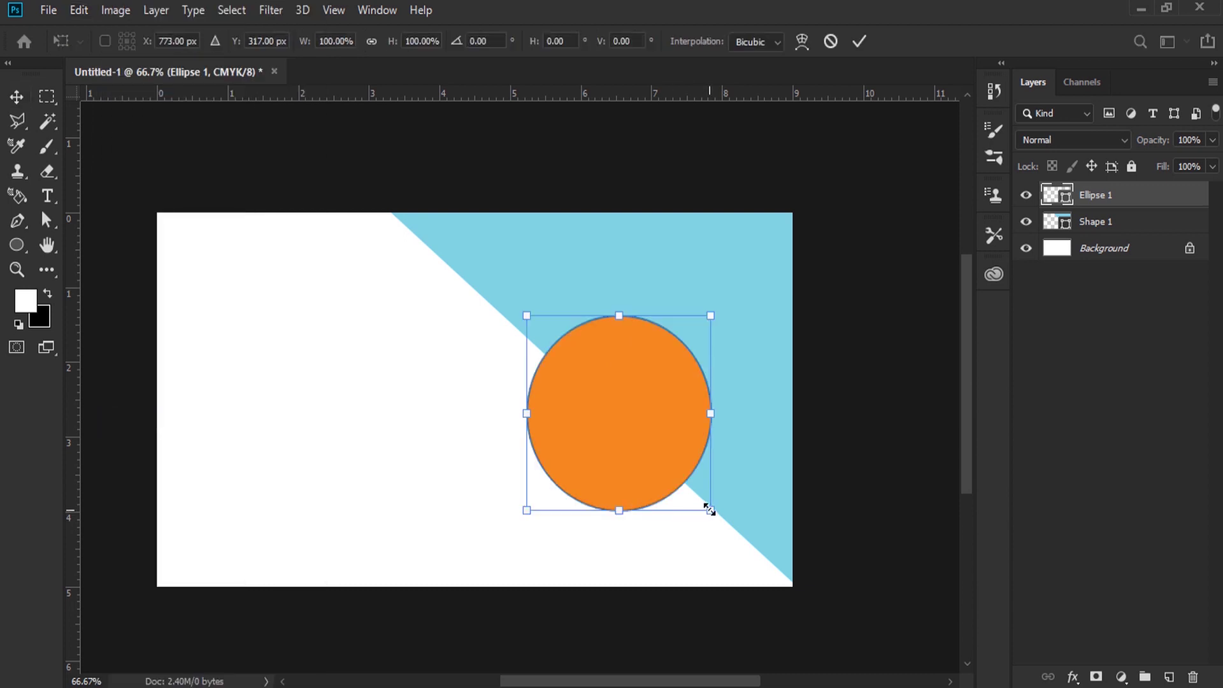
{"action": "left_click_drag", "start_coordinate": [709, 509], "coordinate": [725, 524]}
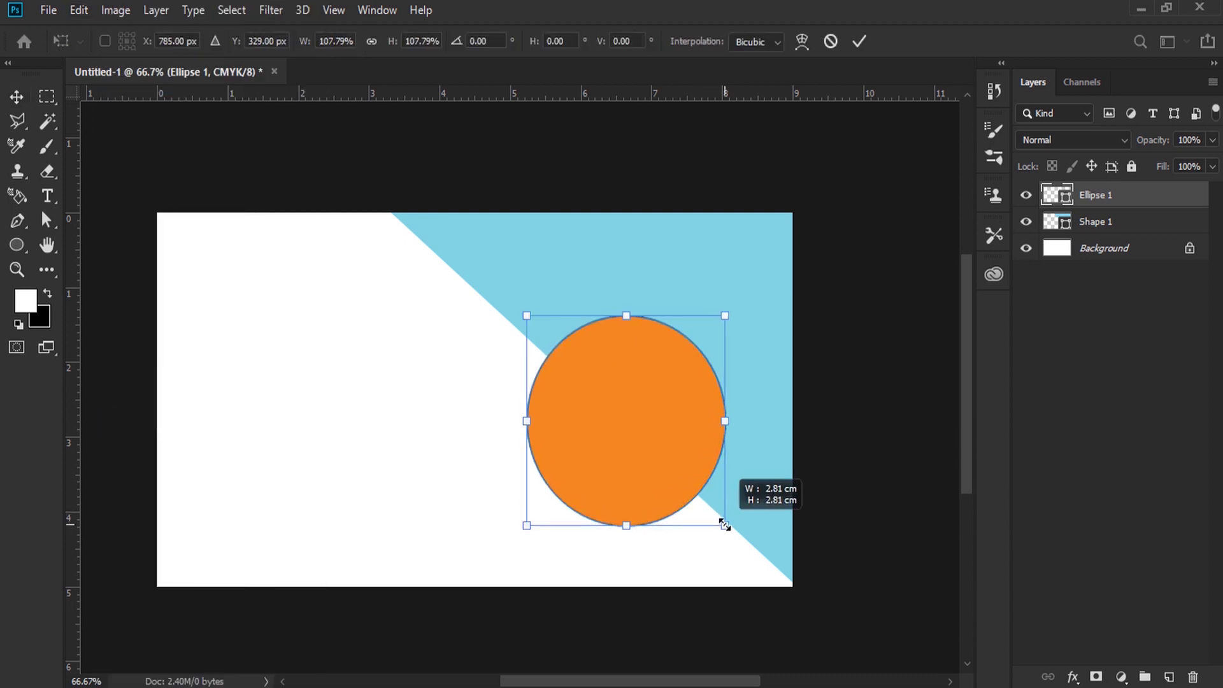
{"action": "left_click_drag", "start_coordinate": [669, 444], "coordinate": [656, 450]}
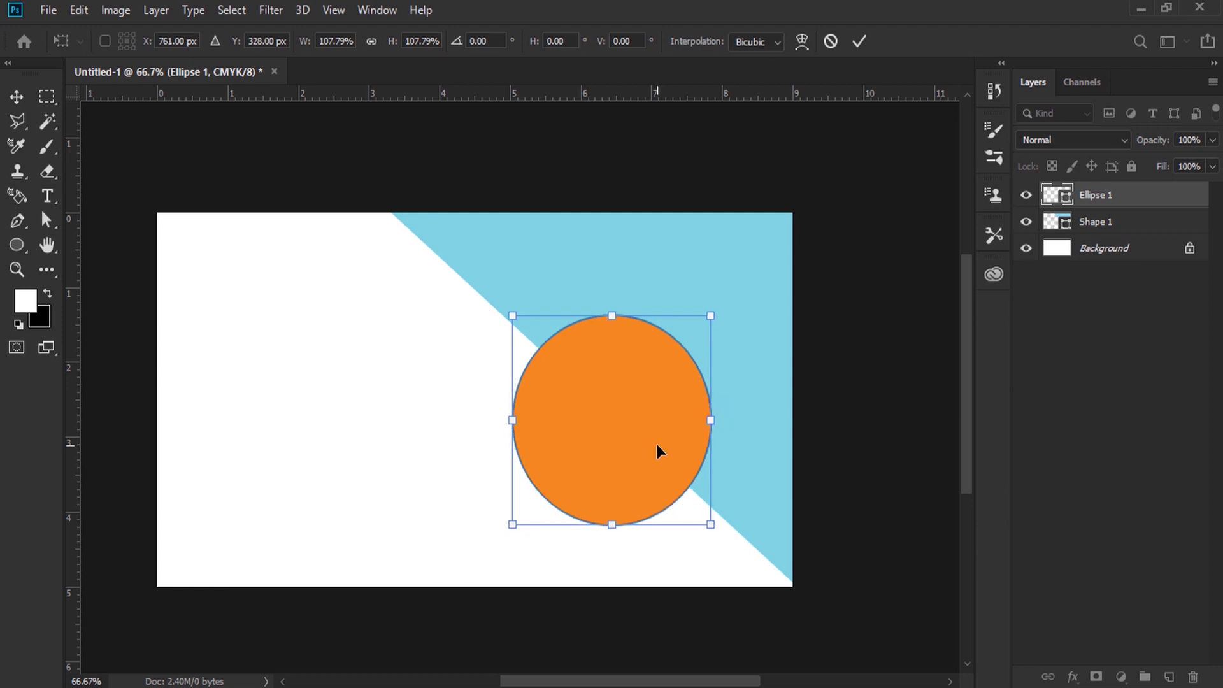
{"action": "key", "text": "Return"}
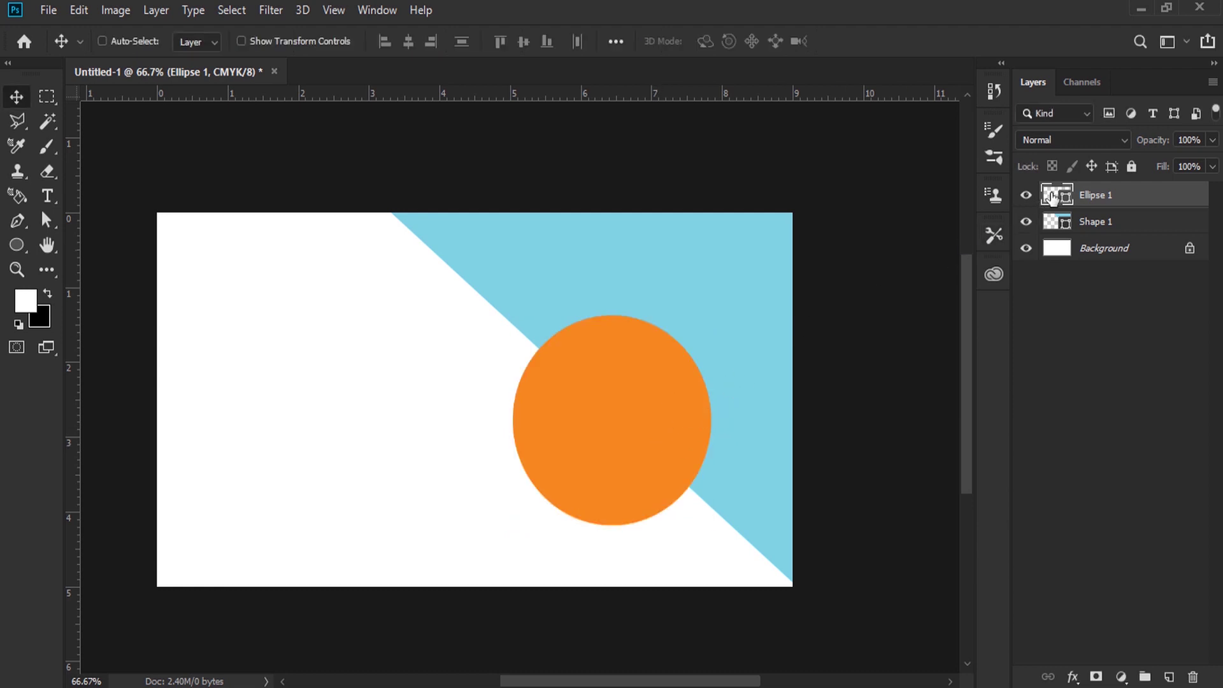
{"action": "left_click_drag", "start_coordinate": [1052, 198], "coordinate": [1062, 204]}
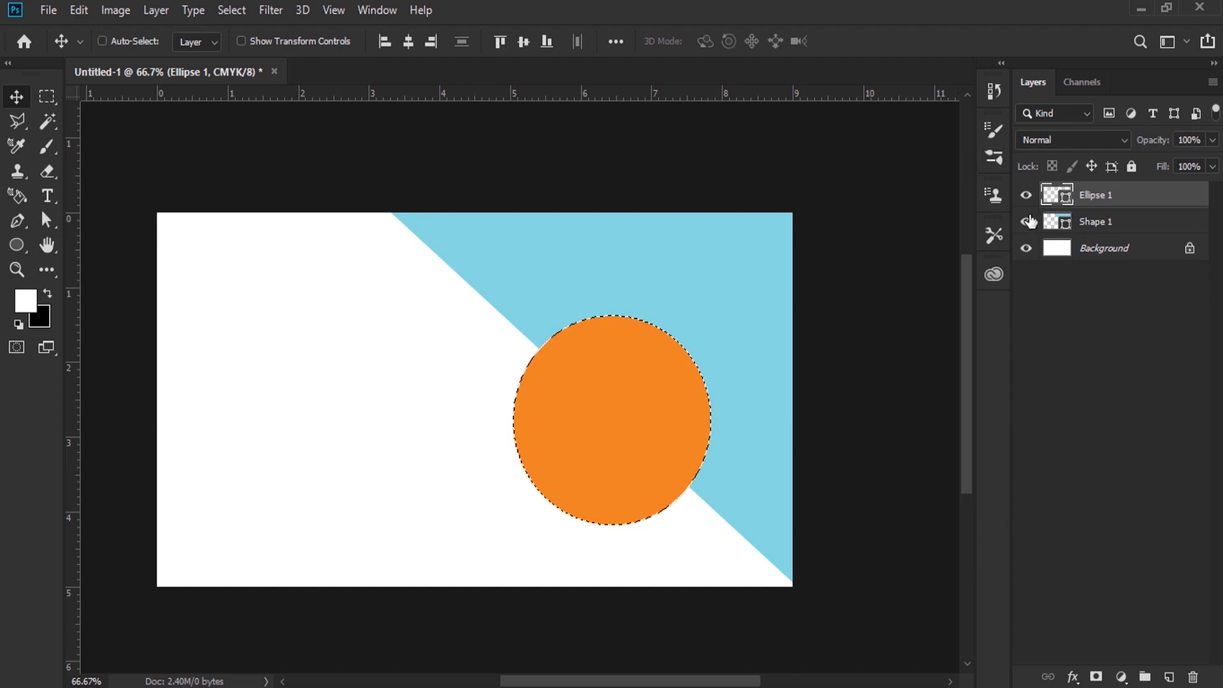
- Hide the orange circle and add a layer mask to the blue triangle from the circle selection
{"action": "left_click", "coordinate": [1026, 195]}
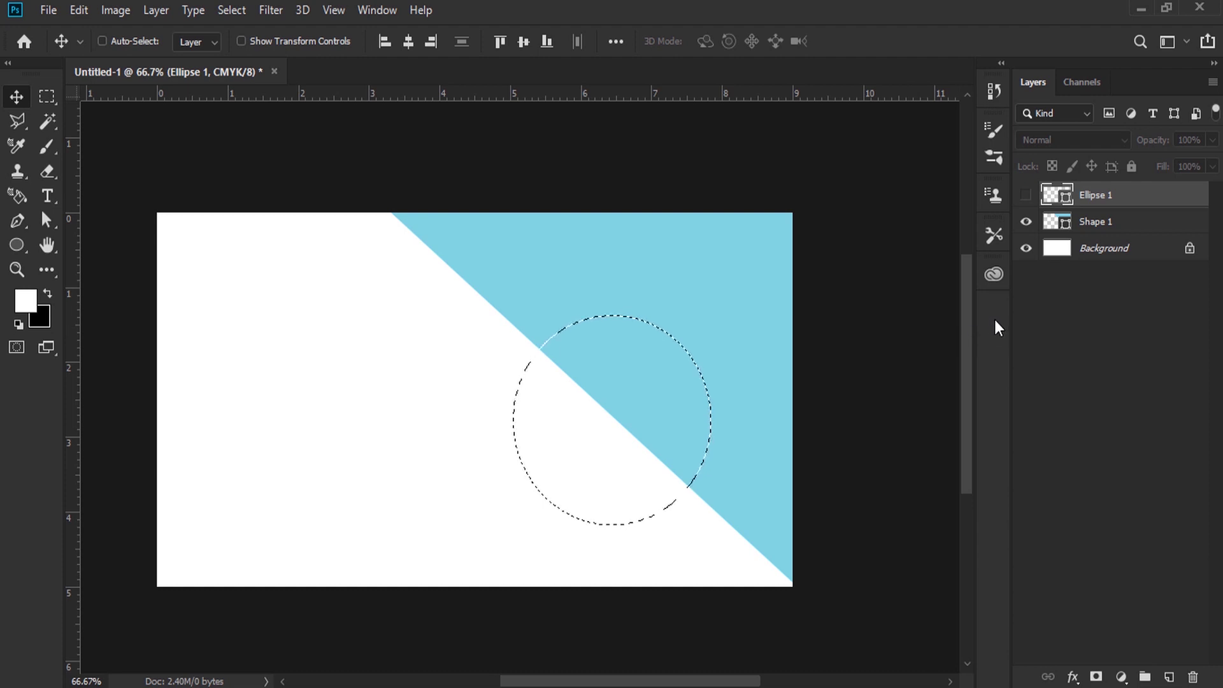
{"action": "left_click", "coordinate": [1092, 223]}
{"action": "left_click", "coordinate": [1027, 222]}
{"action": "left_click", "coordinate": [1095, 677]}
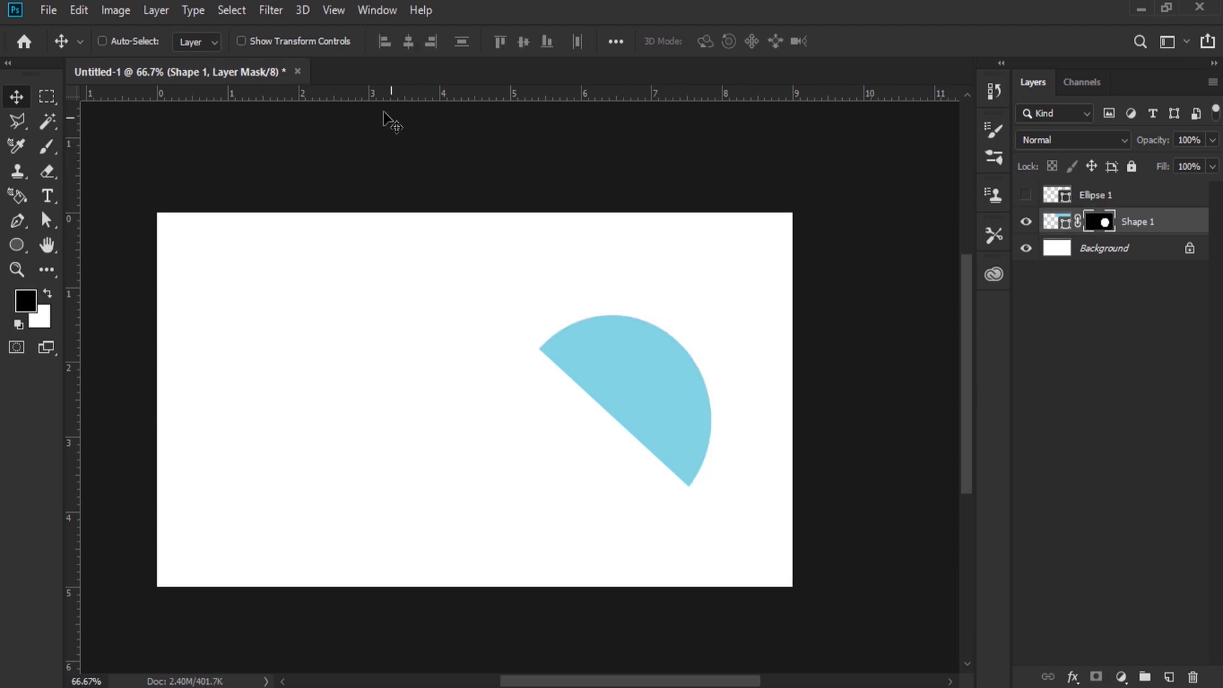
- Invert the triangle's mask to cut out the circle, then show the orange circle again
{"action": "left_click", "coordinate": [367, 11]}
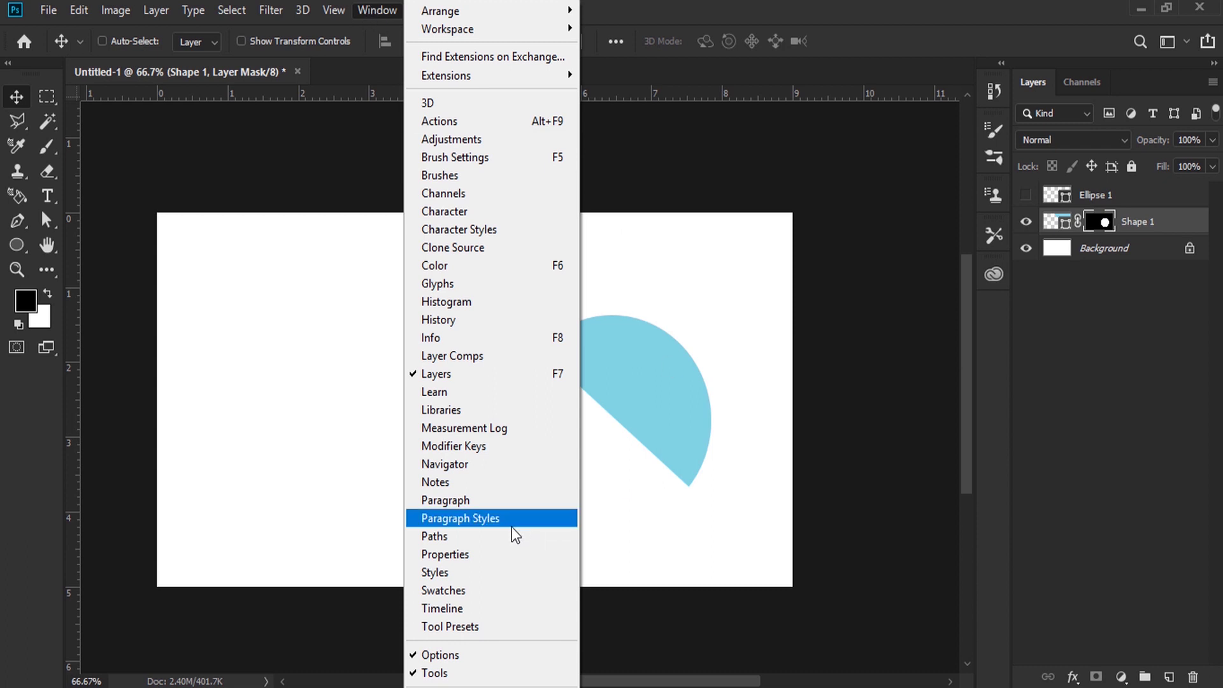
{"action": "left_click", "coordinate": [501, 557]}
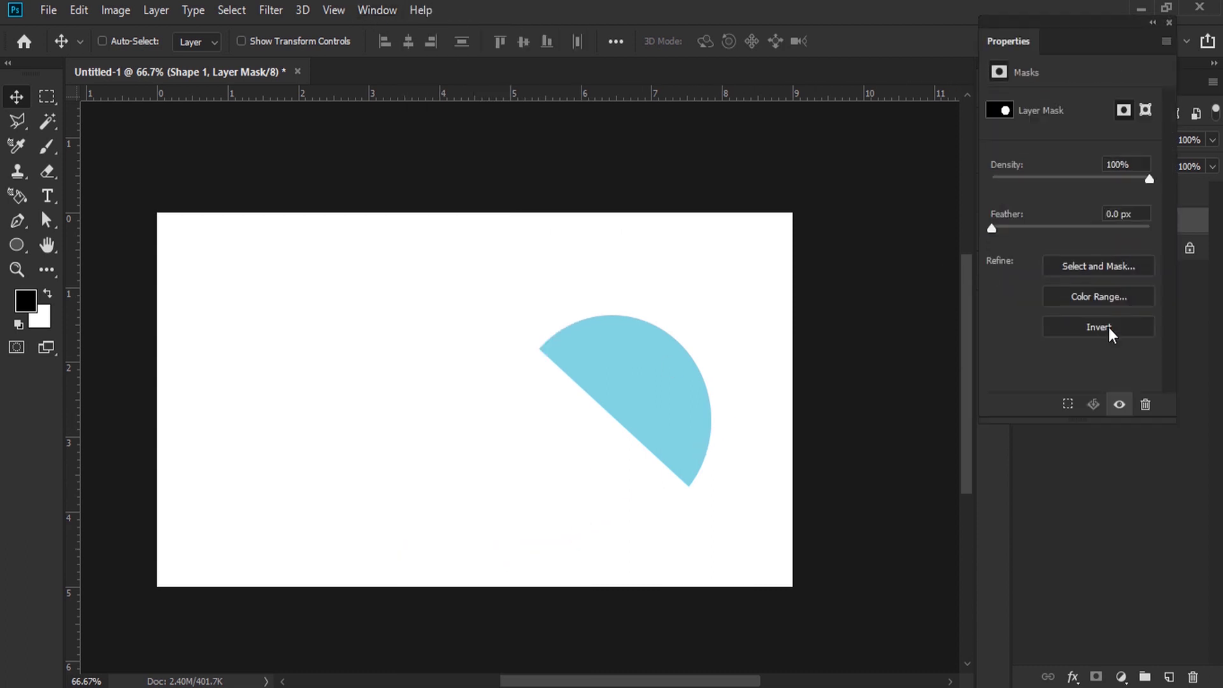
{"action": "left_click", "coordinate": [1082, 328]}
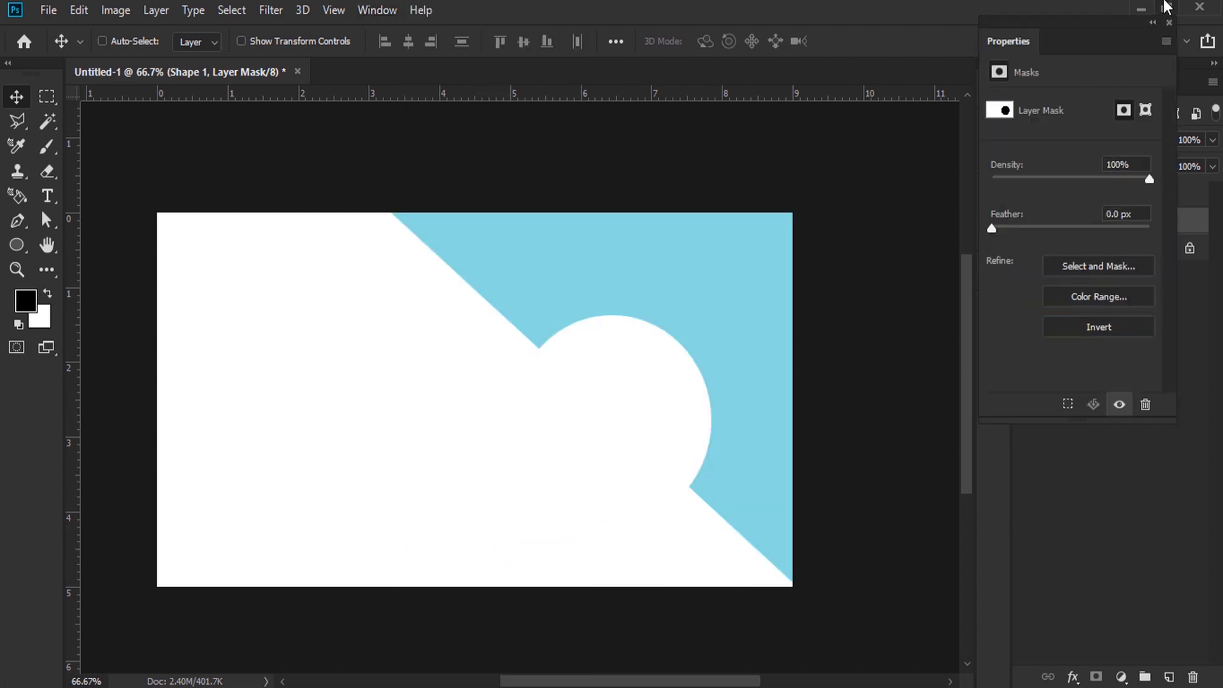
{"action": "left_click", "coordinate": [1169, 23]}
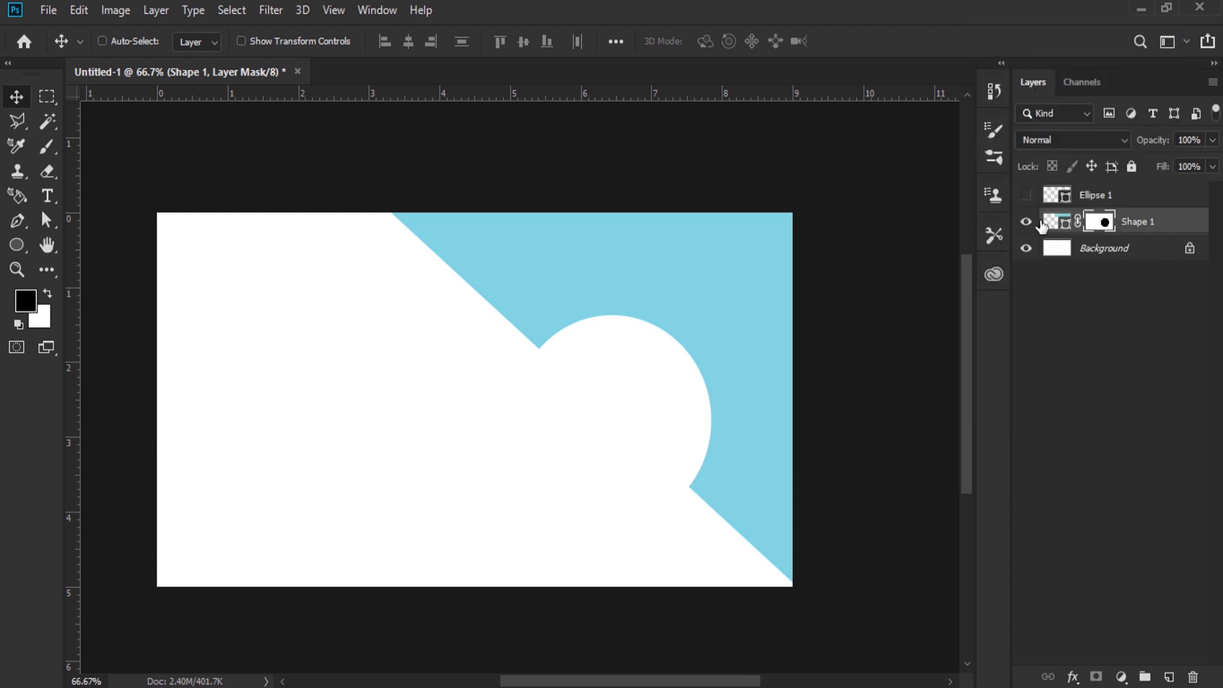
{"action": "left_click", "coordinate": [1116, 203]}
{"action": "left_click", "coordinate": [1025, 196]}
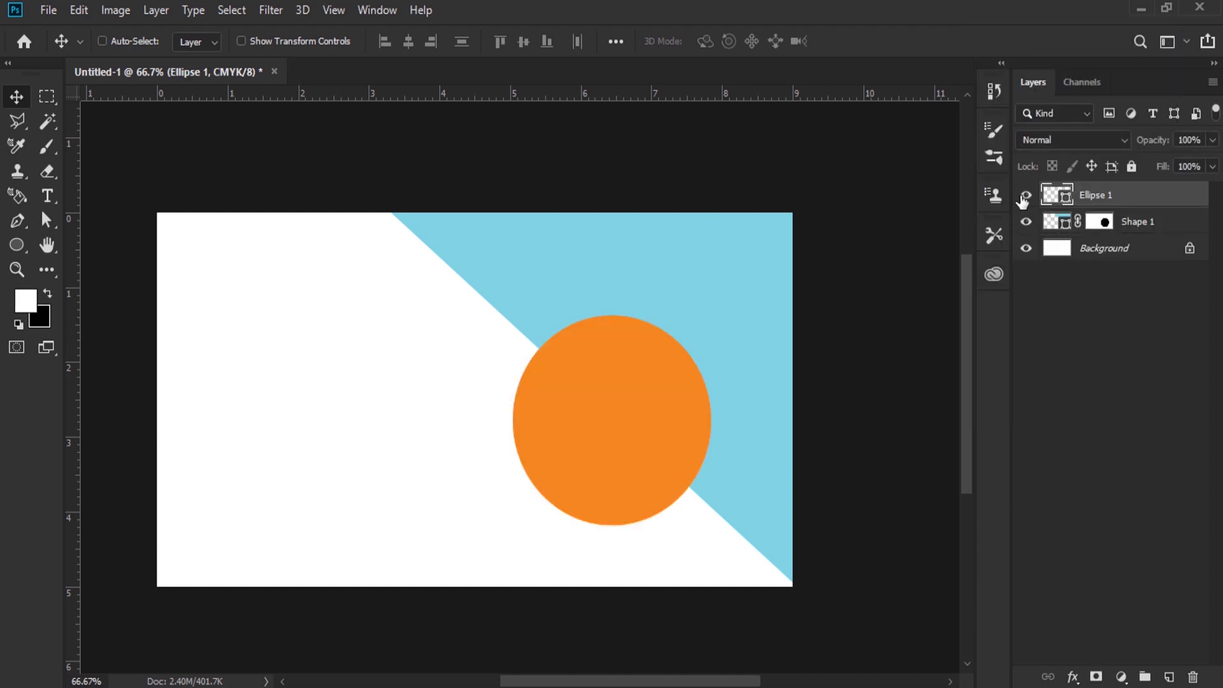
- Shrink the orange circle to 84% with Free Transform
{"action": "left_click", "coordinate": [77, 10]}
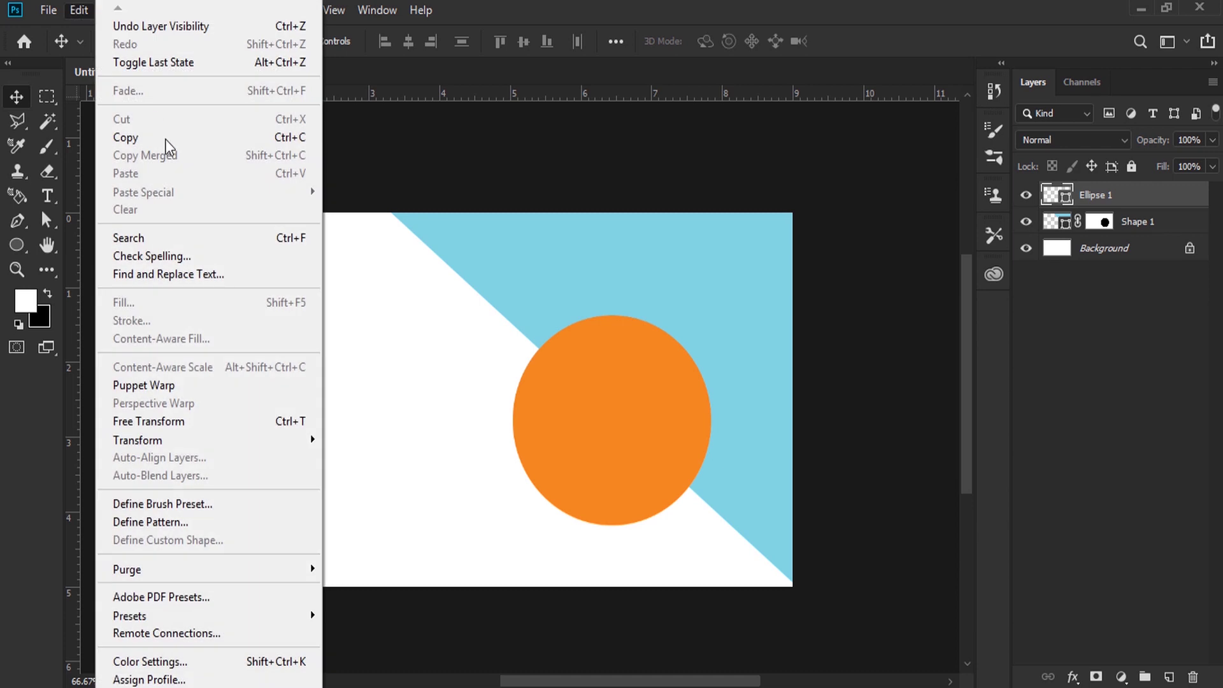
{"action": "left_click", "coordinate": [258, 425]}
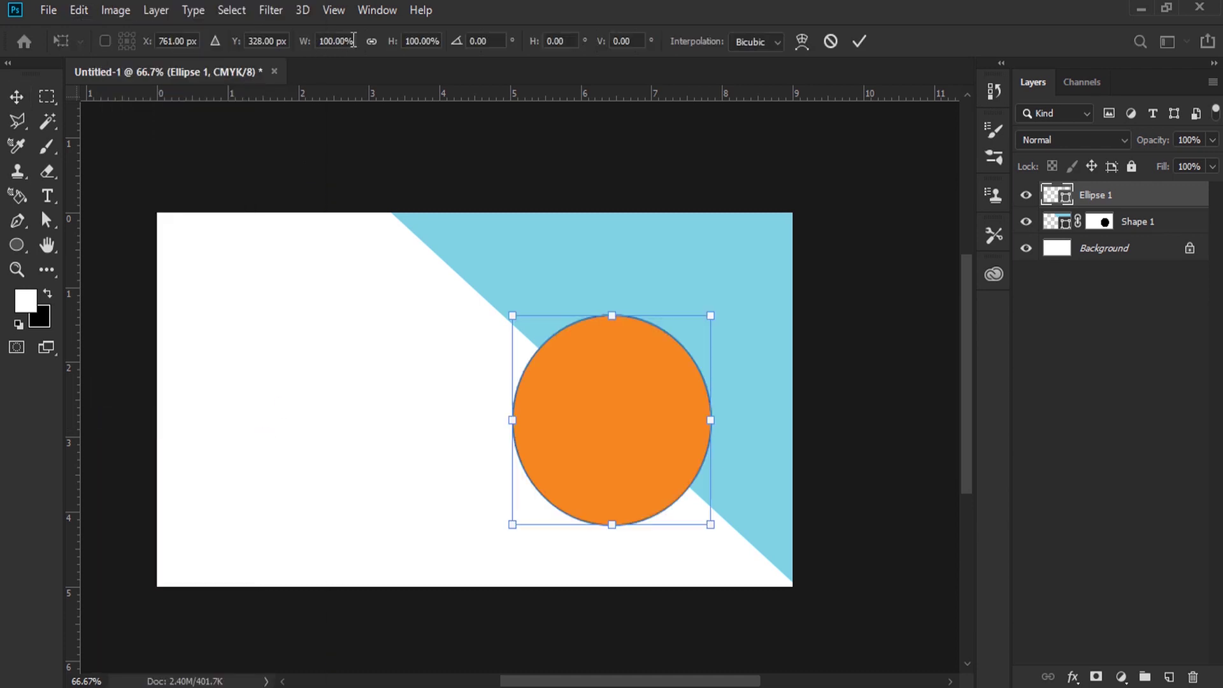
{"action": "left_click_drag", "start_coordinate": [303, 42], "coordinate": [288, 45]}
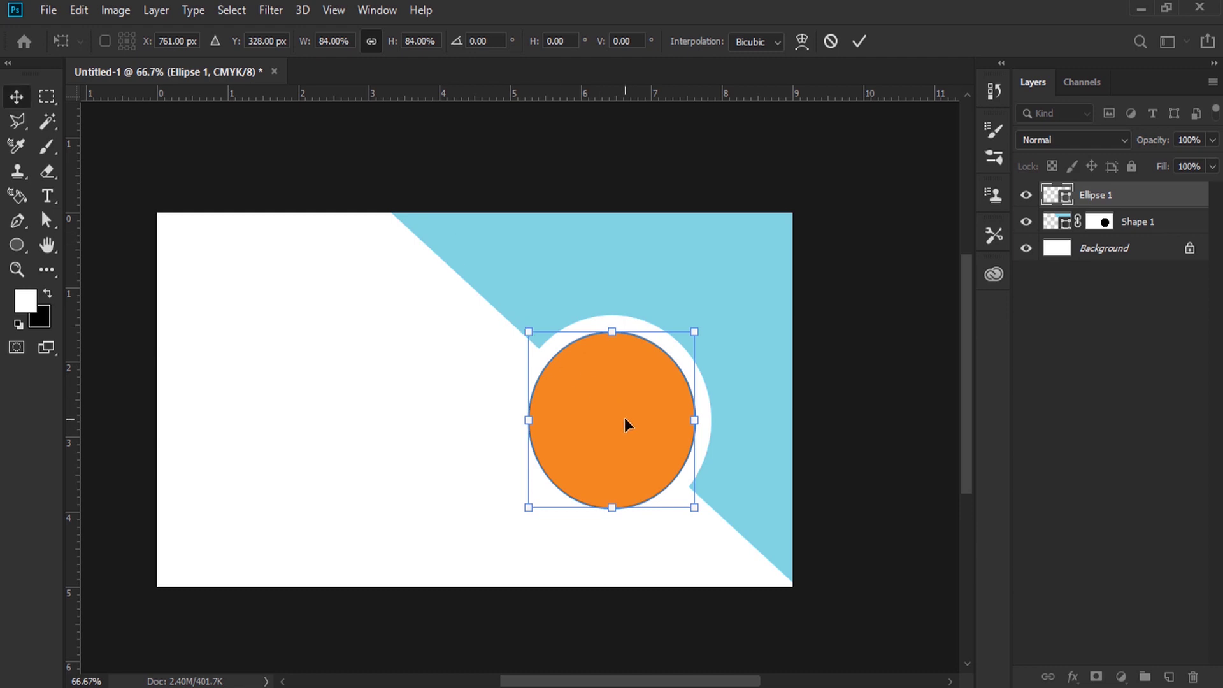
{"action": "key", "text": "Return"}
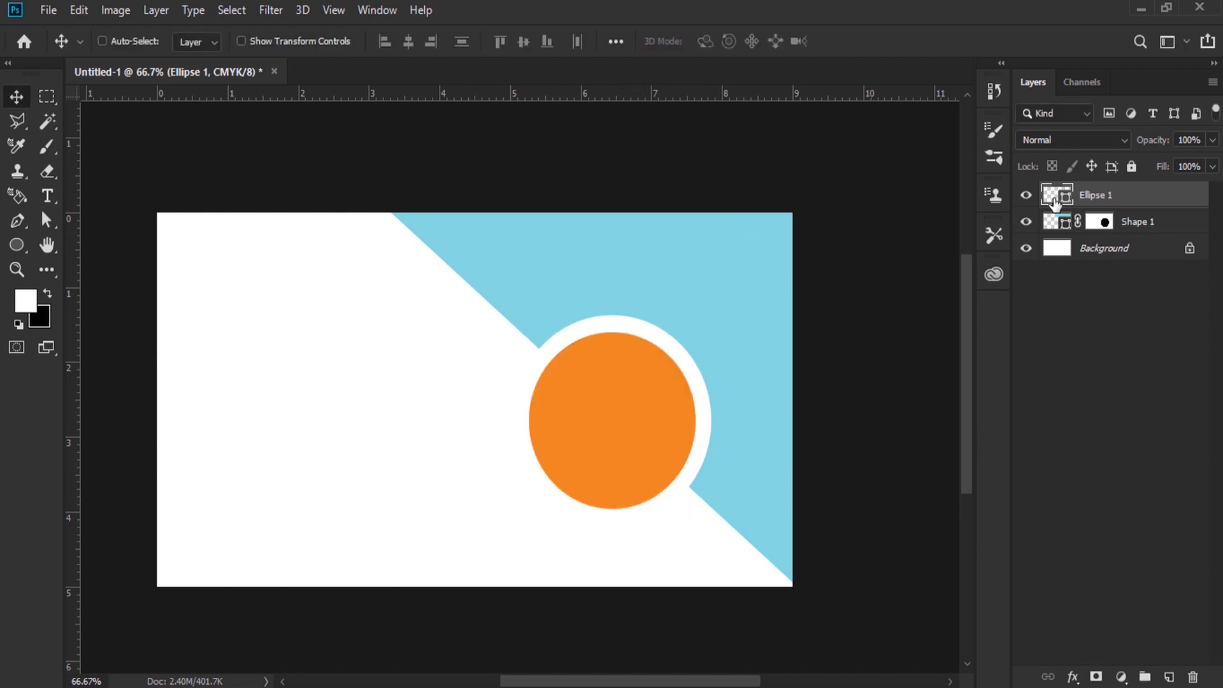
- Recolour the circle with the light blue sampled from the diagonal shape and duplicate its layer
{"action": "double_click", "coordinate": [1055, 202]}
{"action": "left_click", "coordinate": [606, 249]}
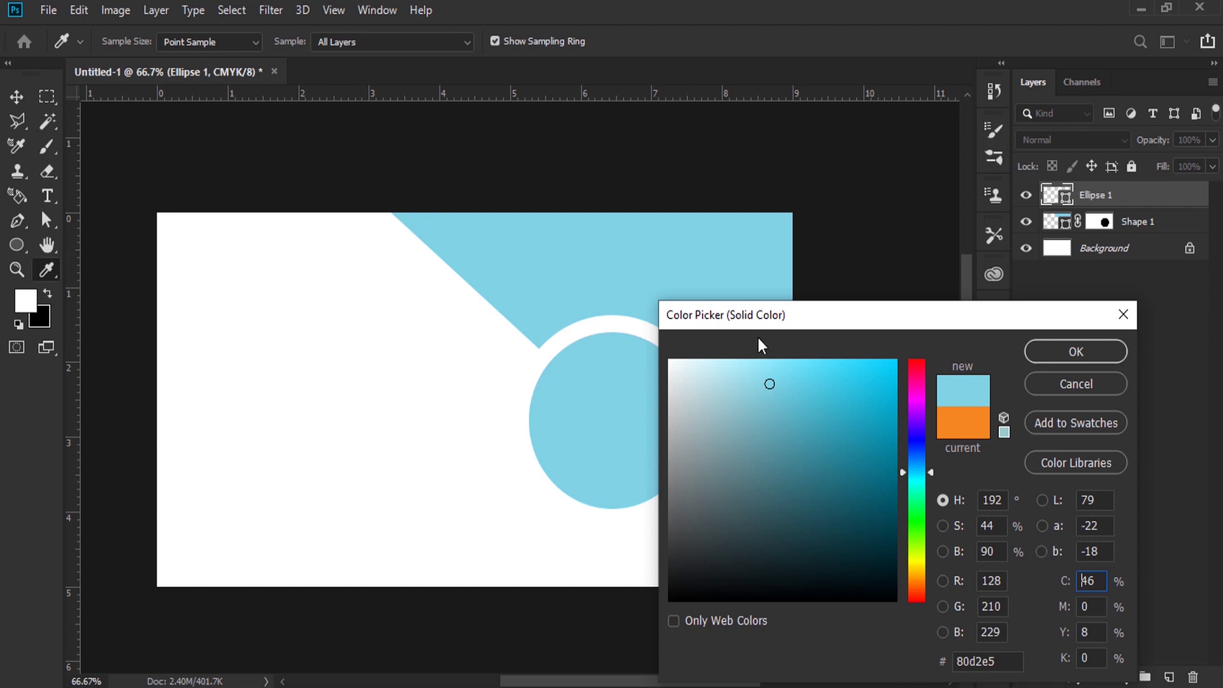
{"action": "left_click", "coordinate": [1093, 348]}
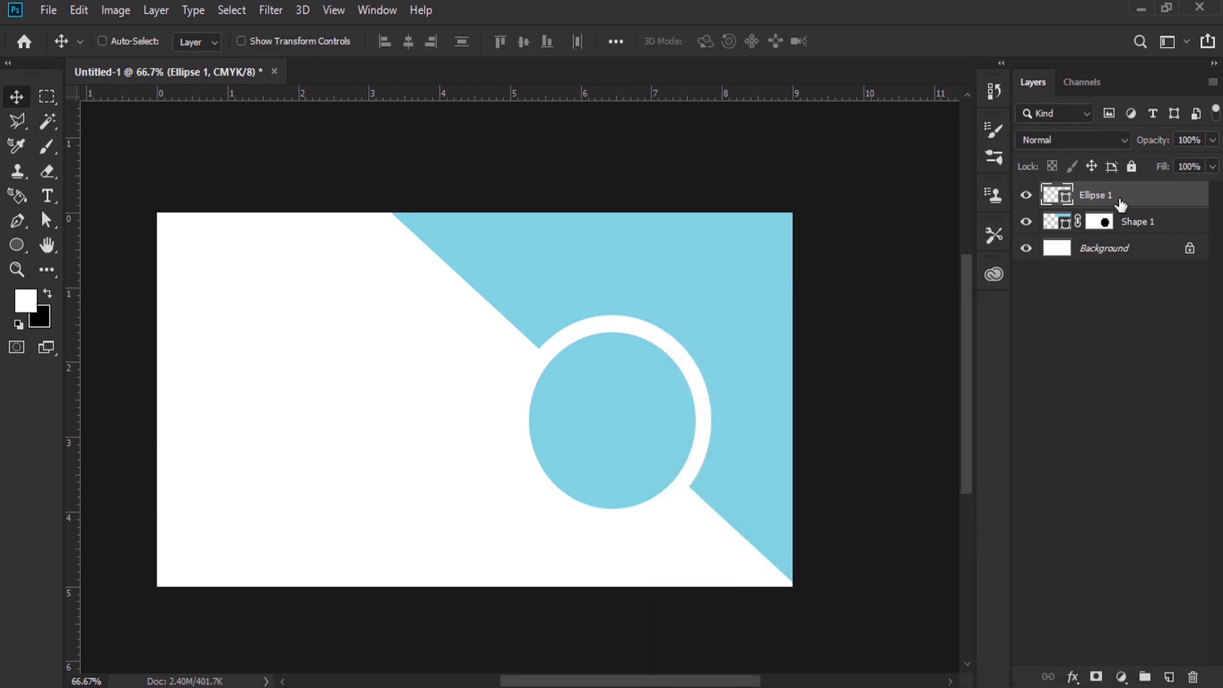
{"action": "left_click_drag", "start_coordinate": [1152, 199], "coordinate": [1168, 673]}
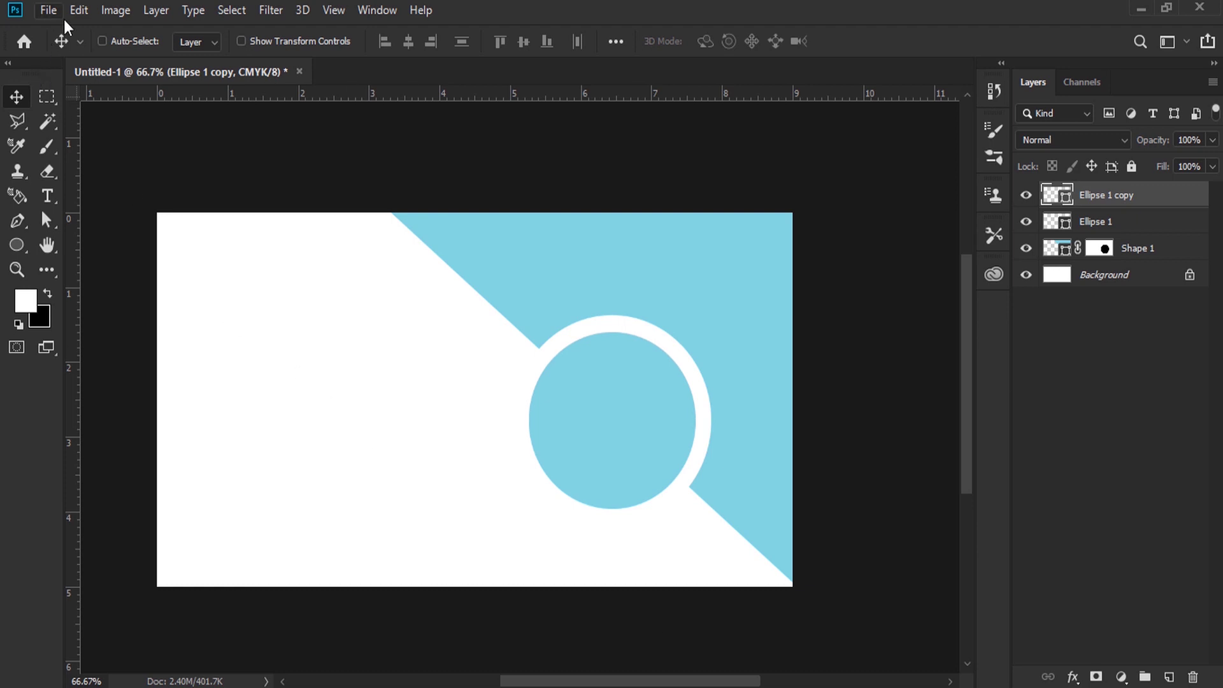
- Enlarge the circle copy to 143% with Free Transform
{"action": "left_click", "coordinate": [78, 10]}
{"action": "left_click", "coordinate": [308, 422]}
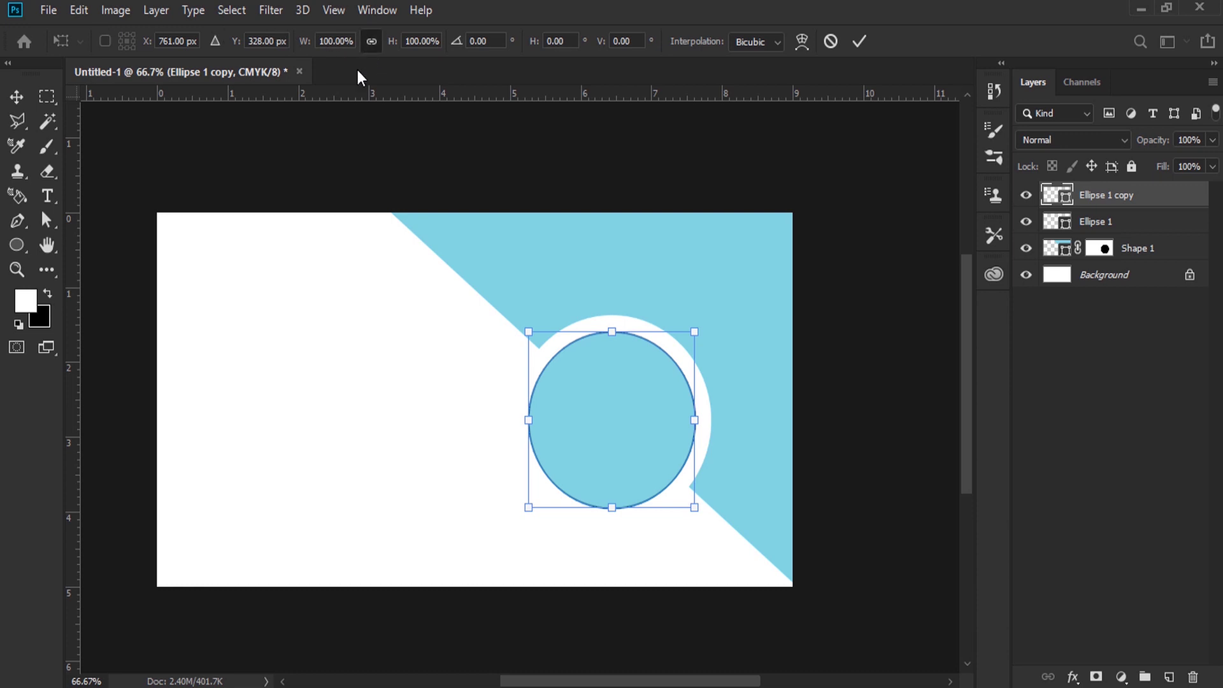
{"action": "left_click_drag", "start_coordinate": [299, 46], "coordinate": [338, 48]}
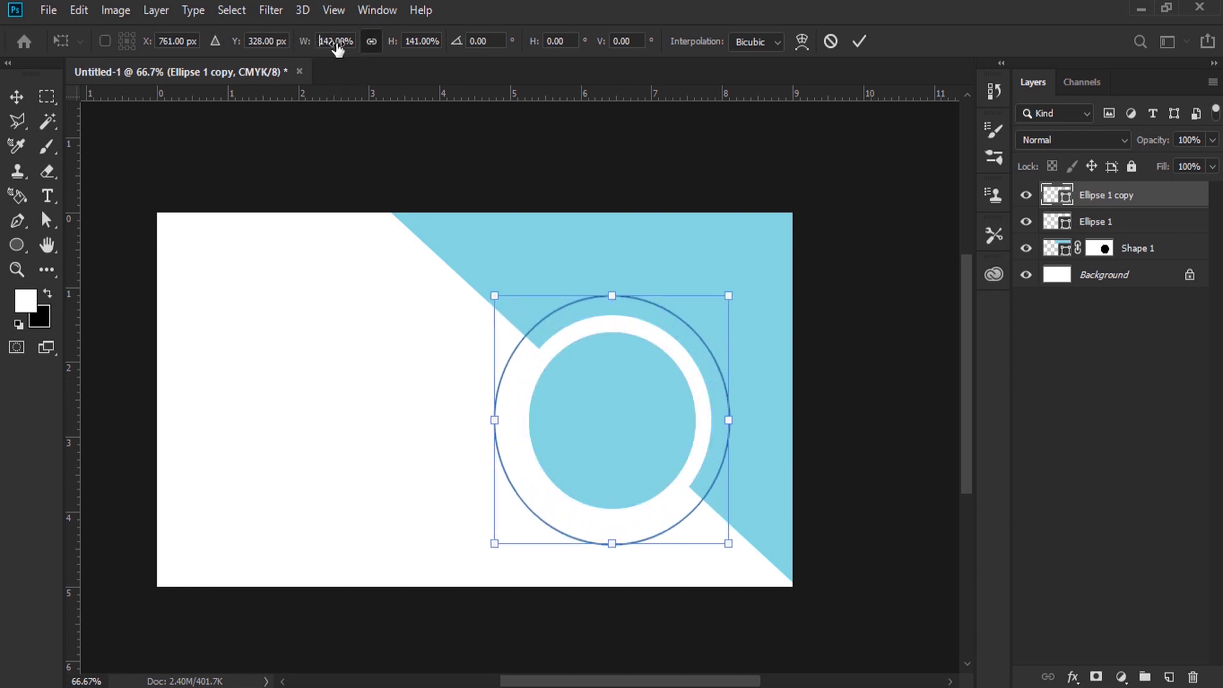
{"action": "key", "text": "Up"}
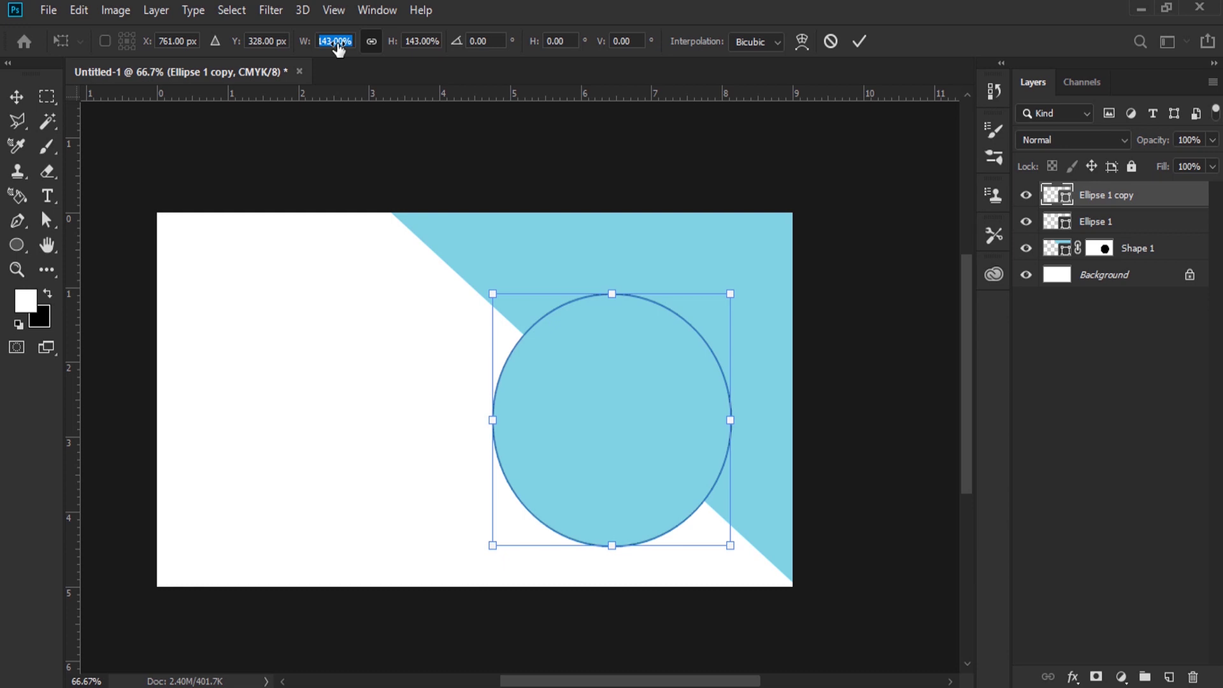
{"action": "double_click", "coordinate": [622, 331]}
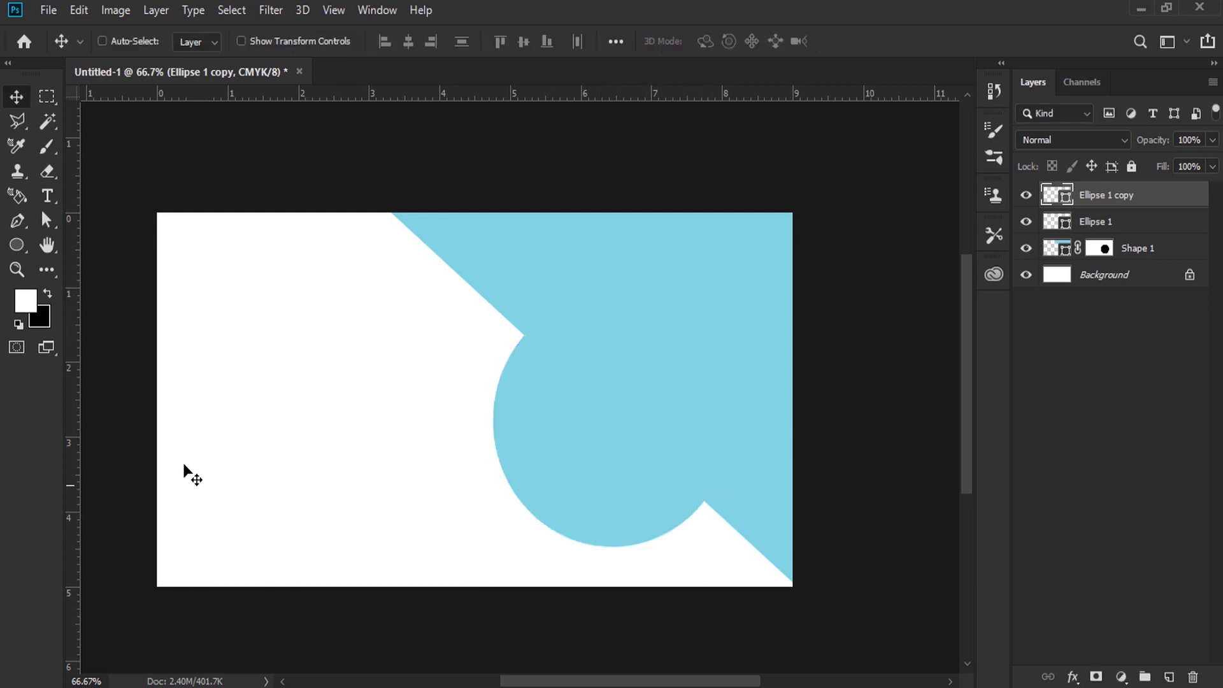
- Give the circle copy no fill and a thin white stroke
{"action": "left_click", "coordinate": [17, 246]}
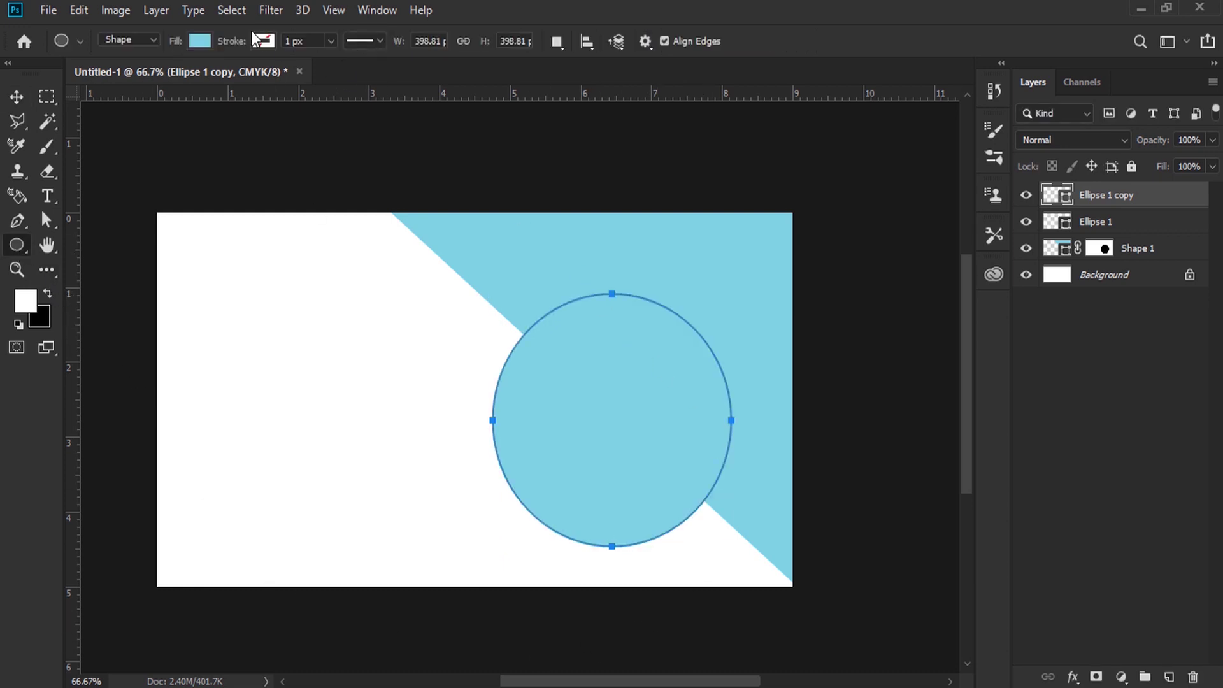
{"action": "left_click", "coordinate": [207, 37]}
{"action": "left_click", "coordinate": [121, 77]}
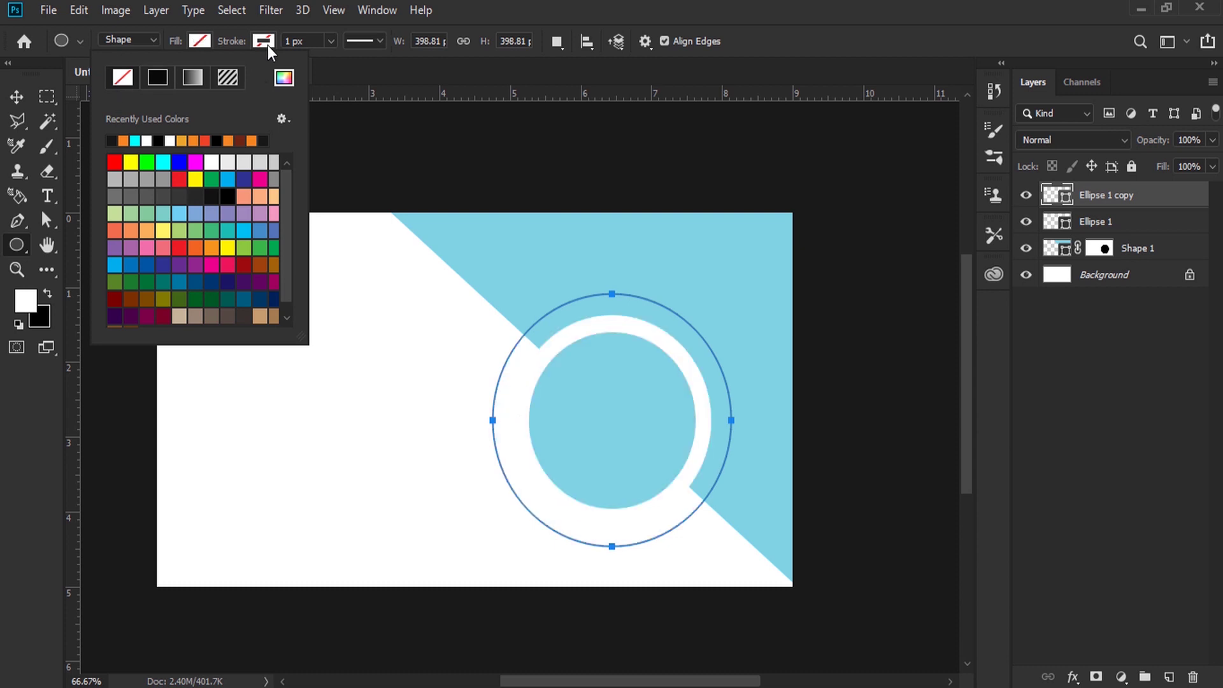
{"action": "left_click", "coordinate": [264, 42]}
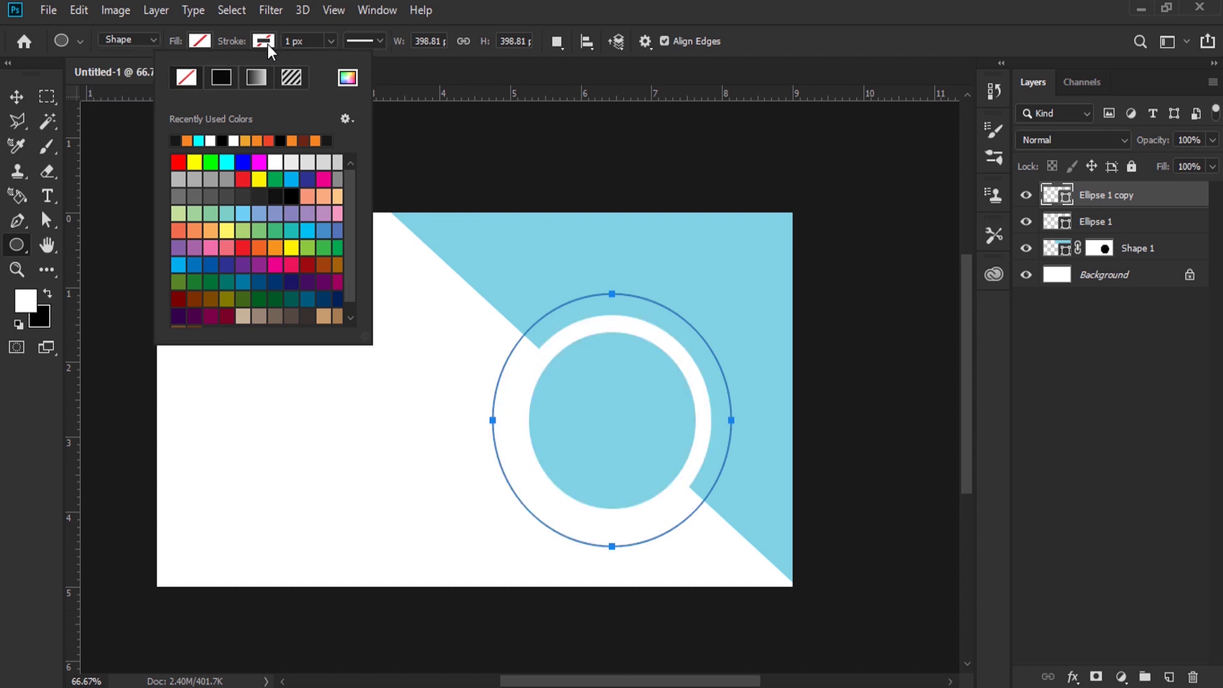
{"action": "left_click", "coordinate": [277, 163]}
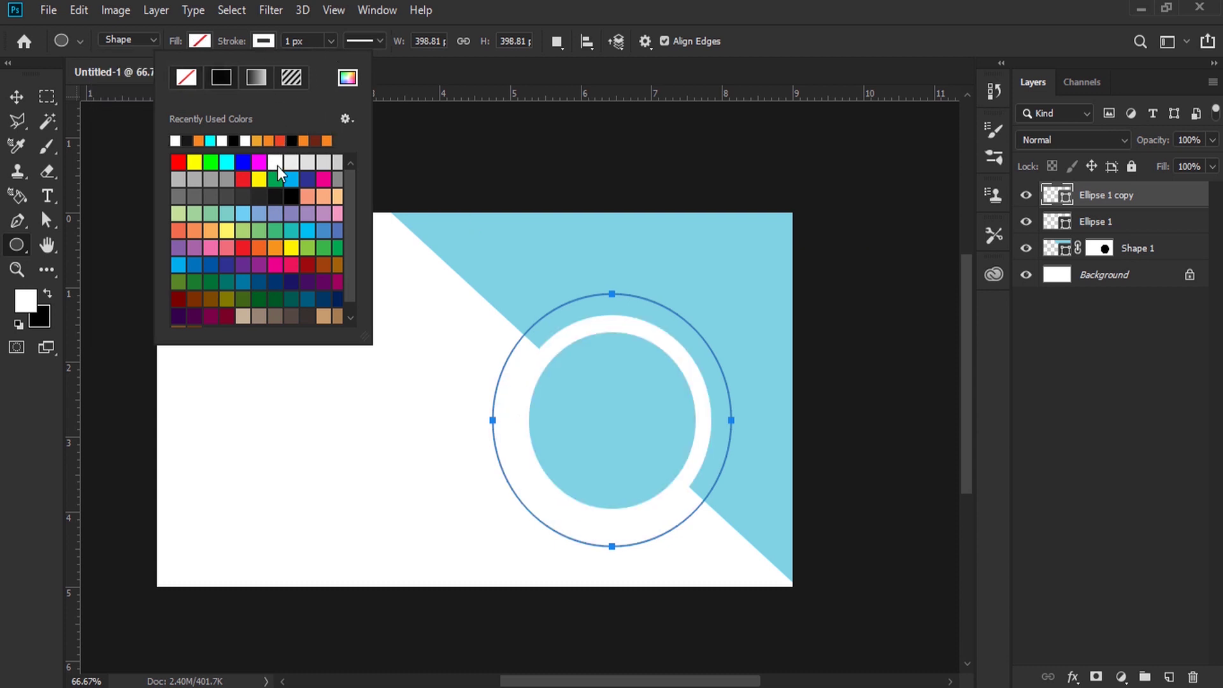
{"action": "left_click", "coordinate": [331, 42]}
{"action": "left_click_drag", "start_coordinate": [338, 63], "coordinate": [333, 63]}
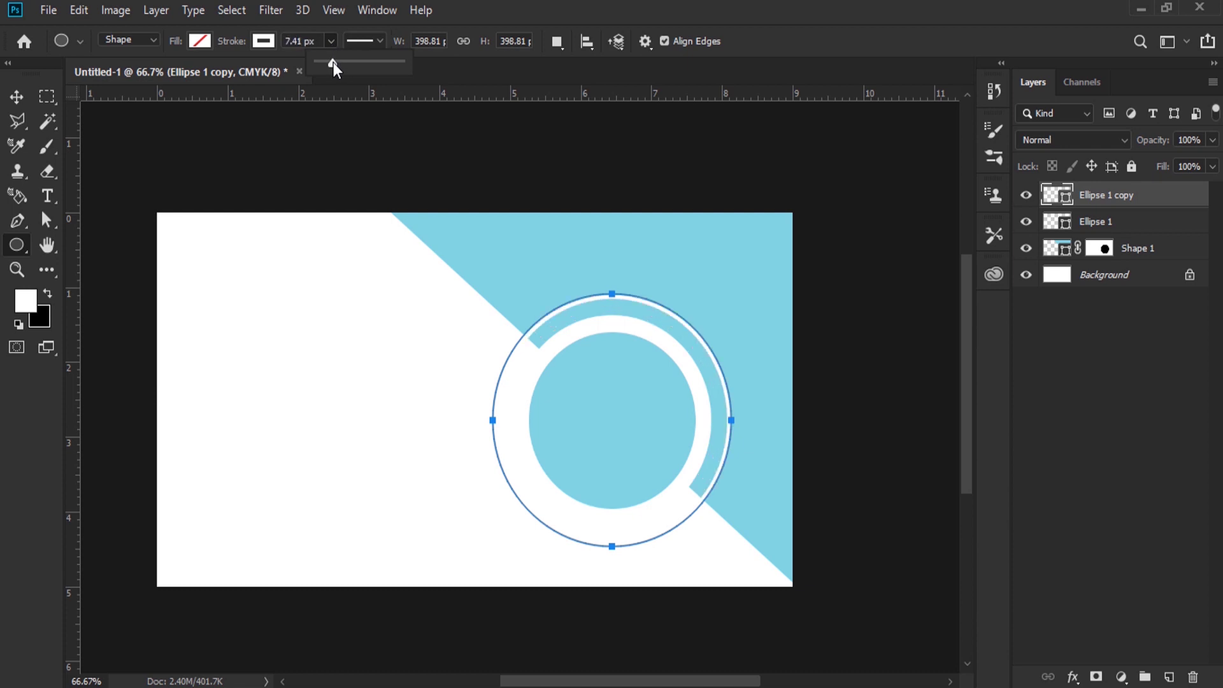
{"action": "left_click_drag", "start_coordinate": [331, 63], "coordinate": [330, 63]}
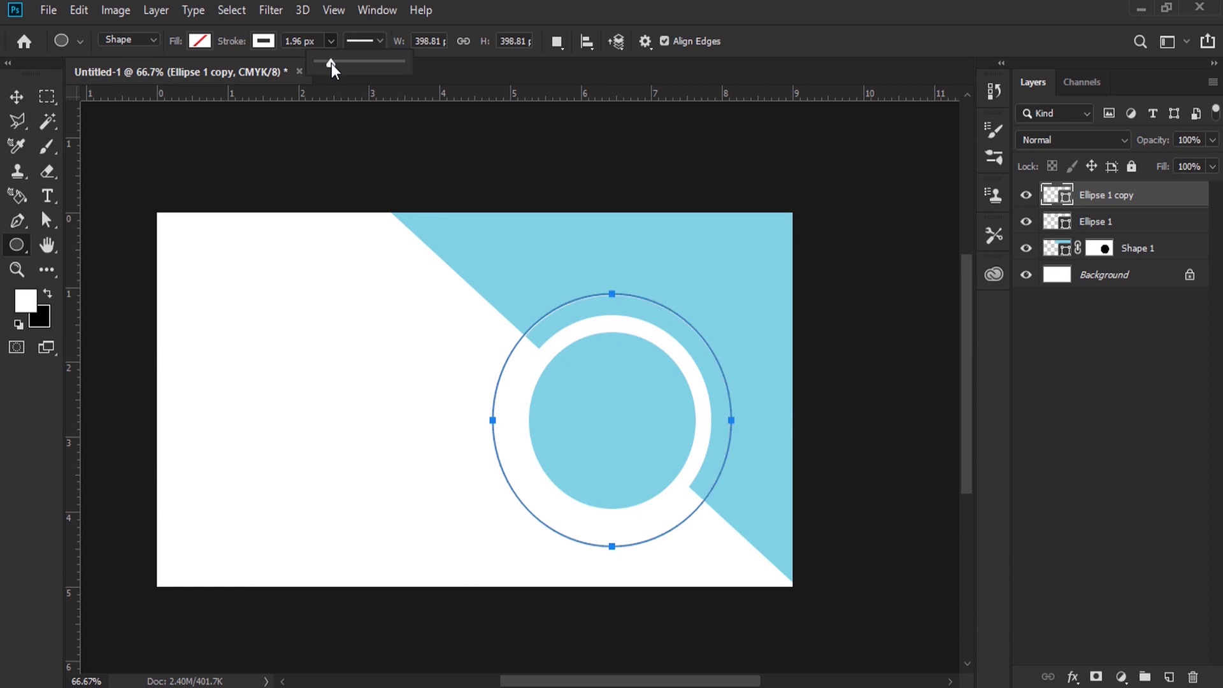
{"action": "left_click_drag", "start_coordinate": [331, 63], "coordinate": [334, 63]}
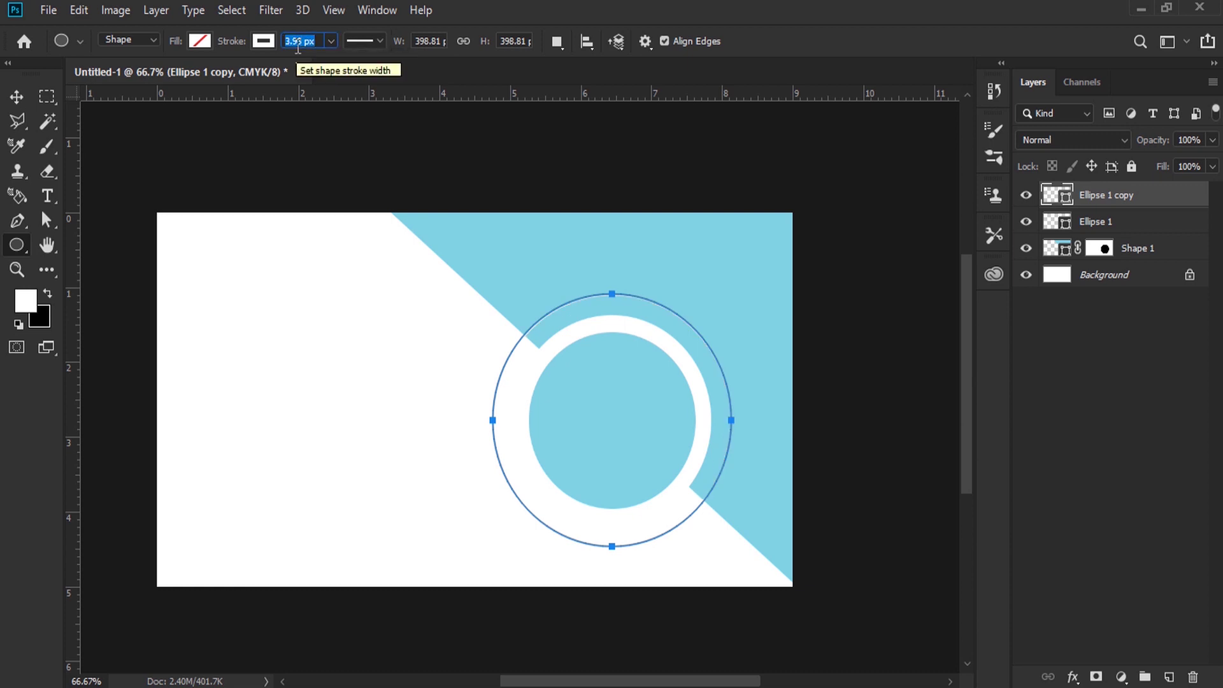
{"action": "key", "text": "Return"}
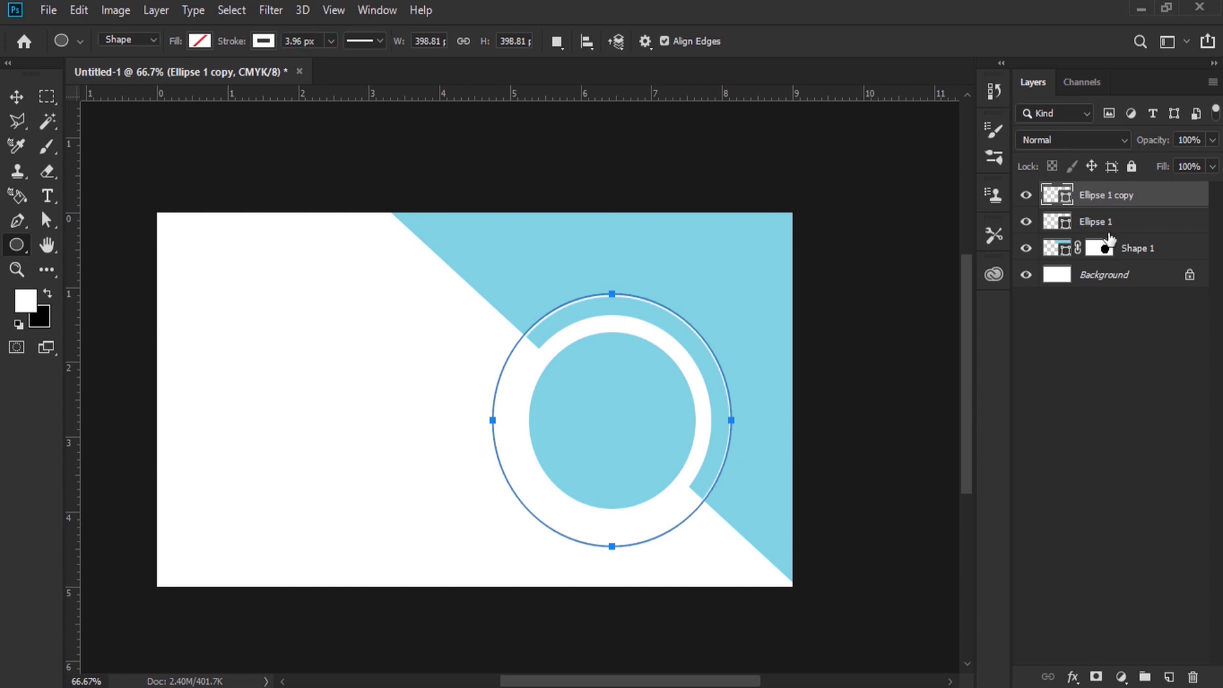
- Select the original circle, diagonal shape and background layers in turn
{"action": "left_click", "coordinate": [1115, 223]}
{"action": "left_click", "coordinate": [1137, 248]}
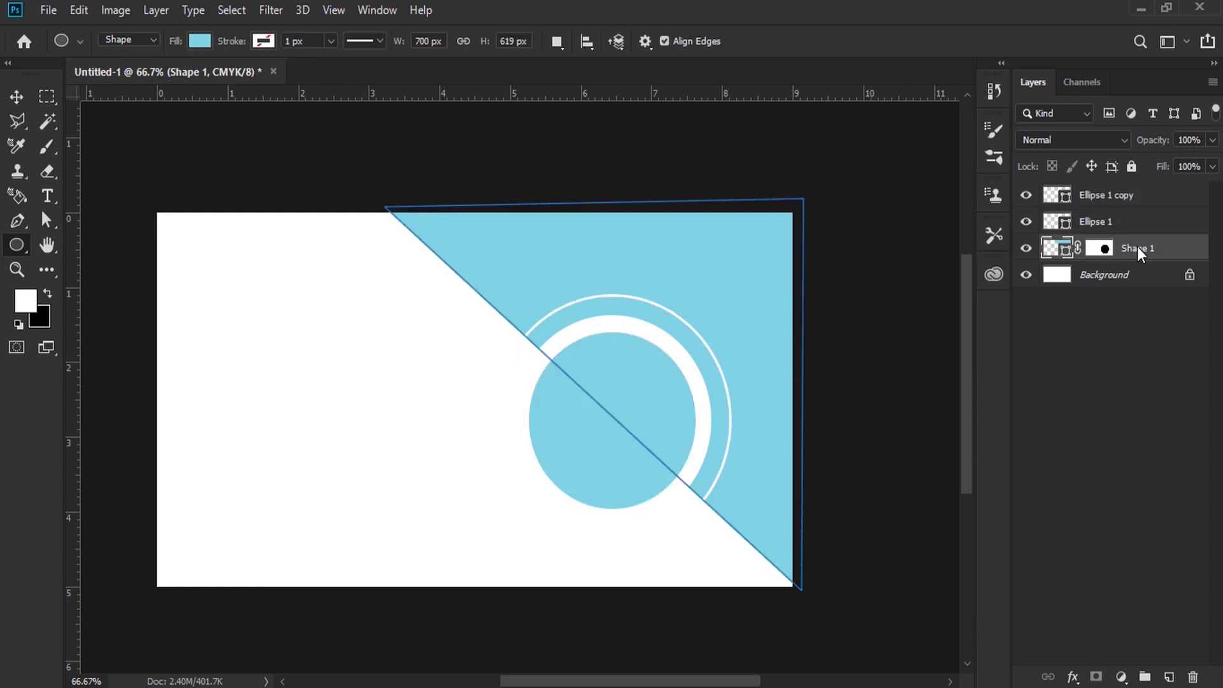
{"action": "left_click", "coordinate": [1077, 275]}
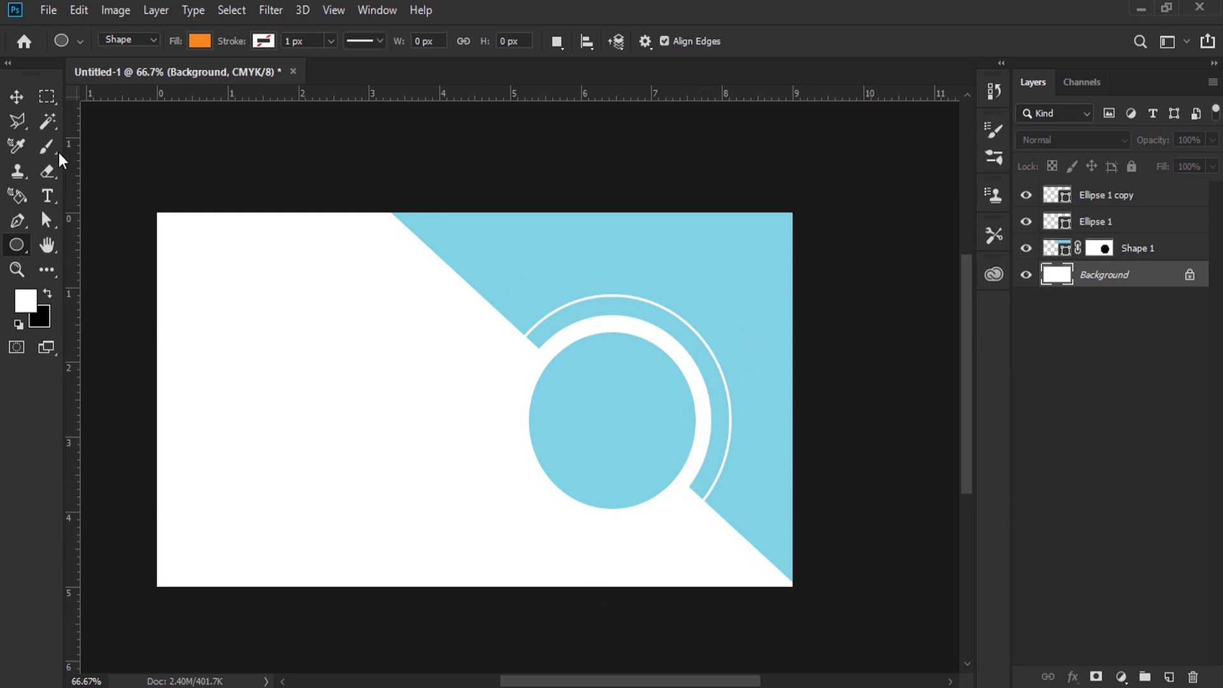
{"action": "left_click", "coordinate": [16, 97]}
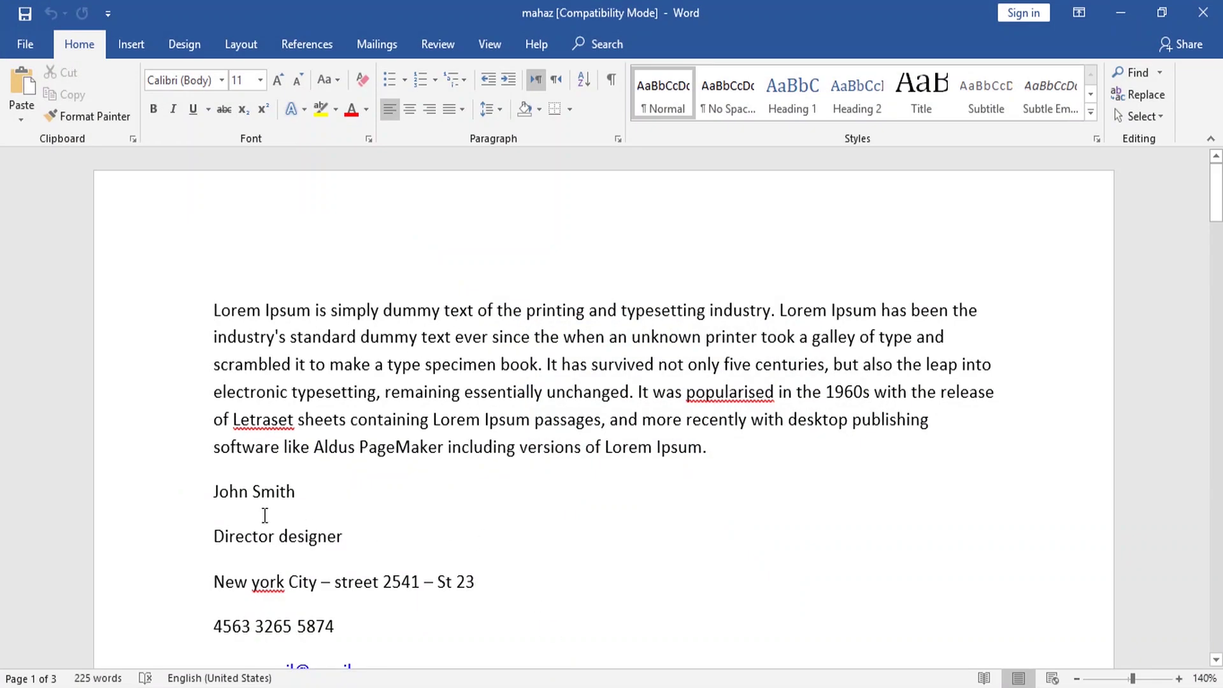
- Select and copy the 'John Smith' and 'Director designer' lines in the Word notes
{"action": "left_click_drag", "start_coordinate": [279, 521], "coordinate": [207, 496]}
{"action": "left_click", "coordinate": [231, 501]}
{"action": "left_click_drag", "start_coordinate": [334, 535], "coordinate": [210, 491]}
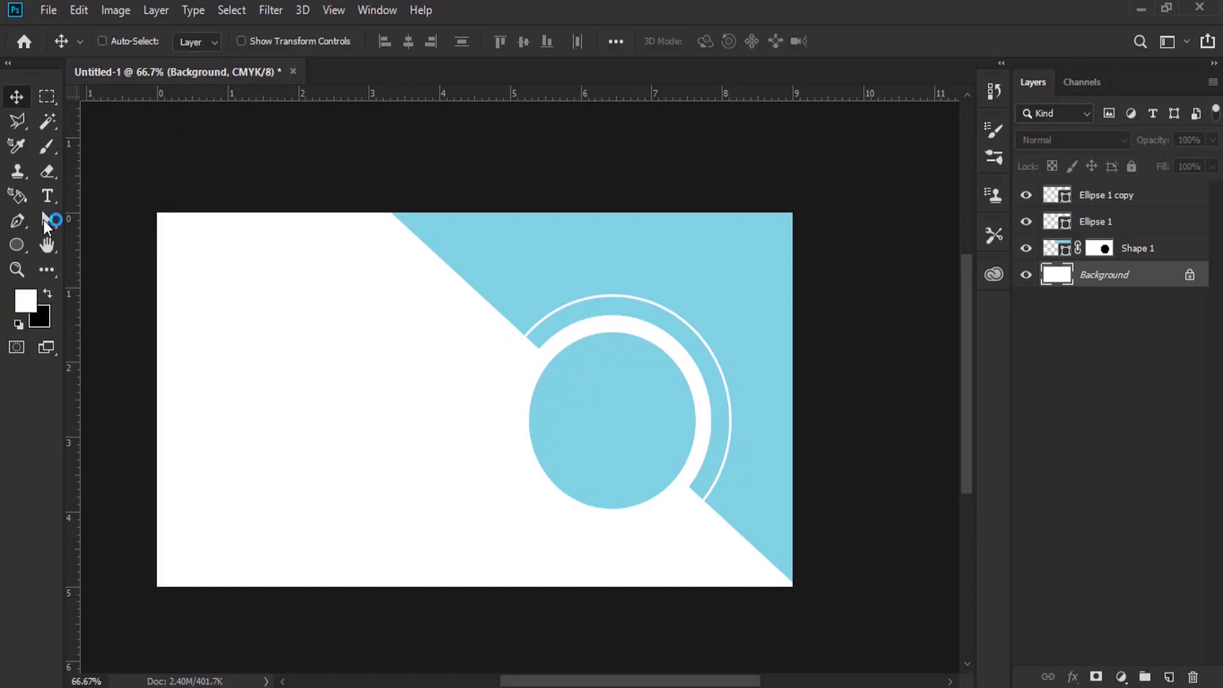
- Paste the name and 'Director designer' title as text at the card's upper left, with the name at 12 pt
{"action": "key", "text": "t"}
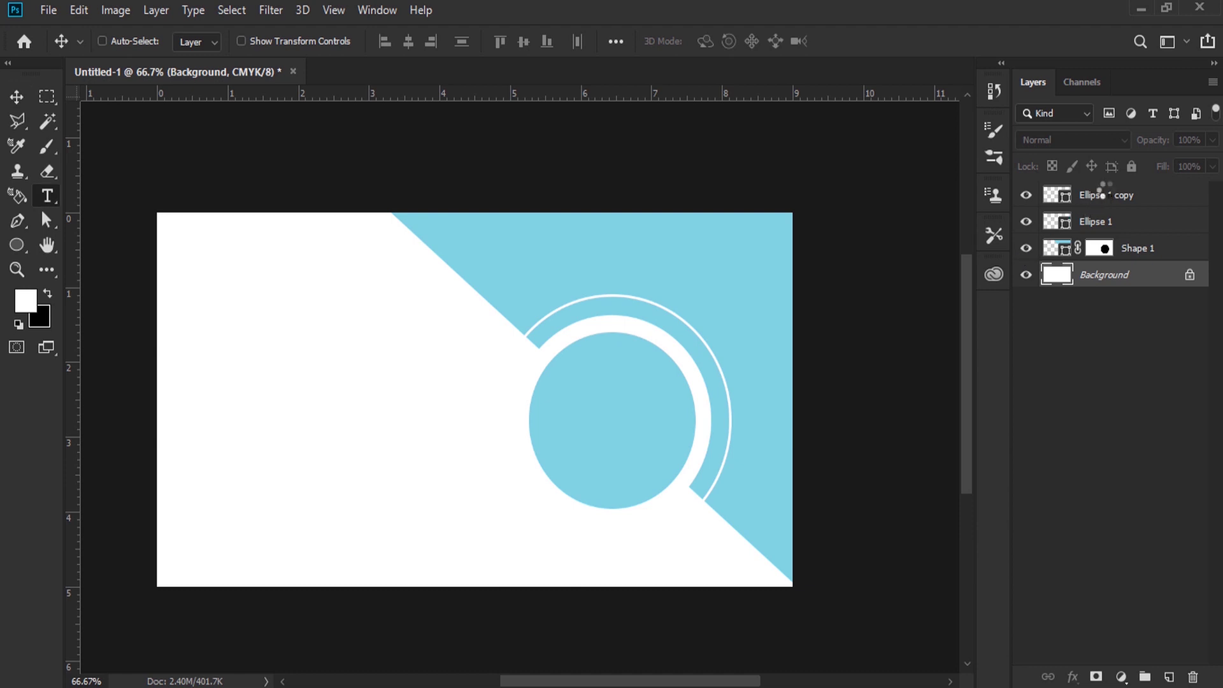
{"action": "left_click", "coordinate": [1126, 223]}
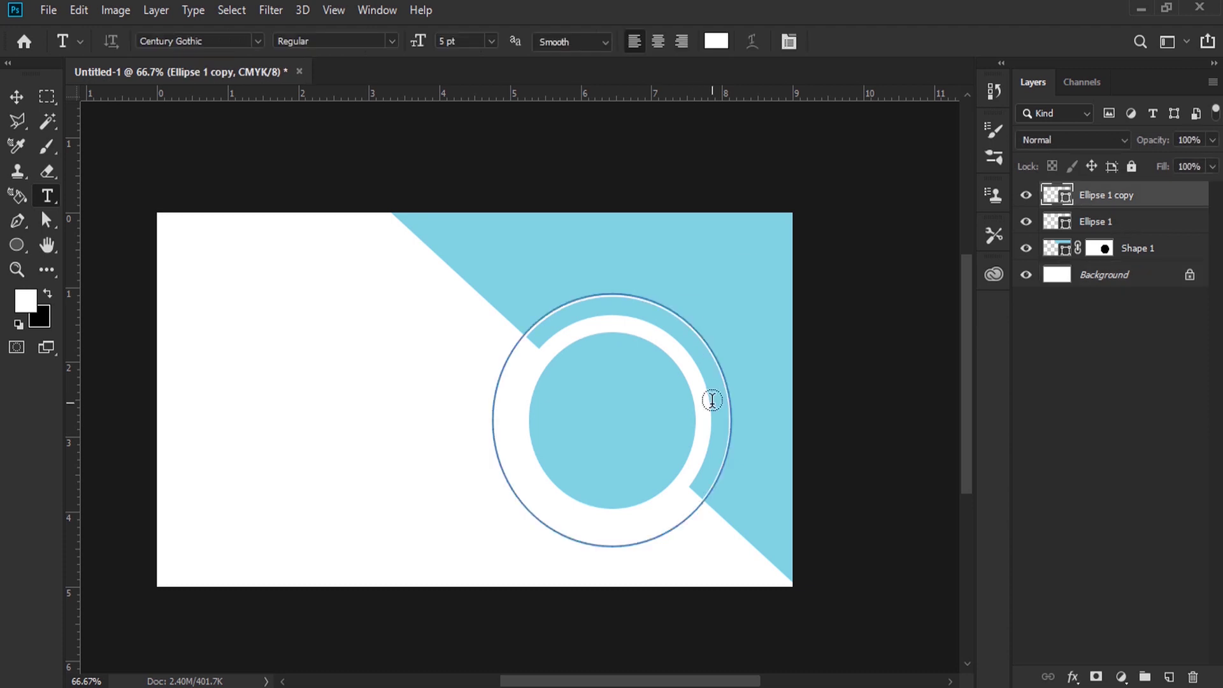
{"action": "left_click", "coordinate": [255, 318]}
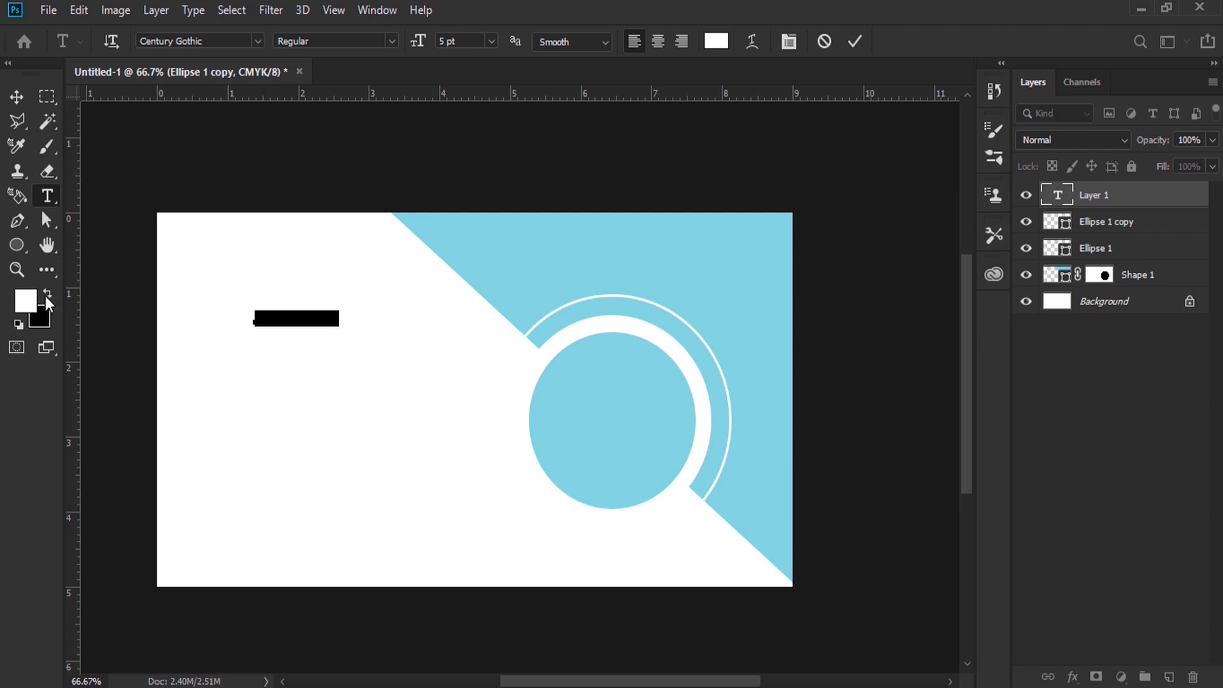
{"action": "right_click", "coordinate": [288, 315]}
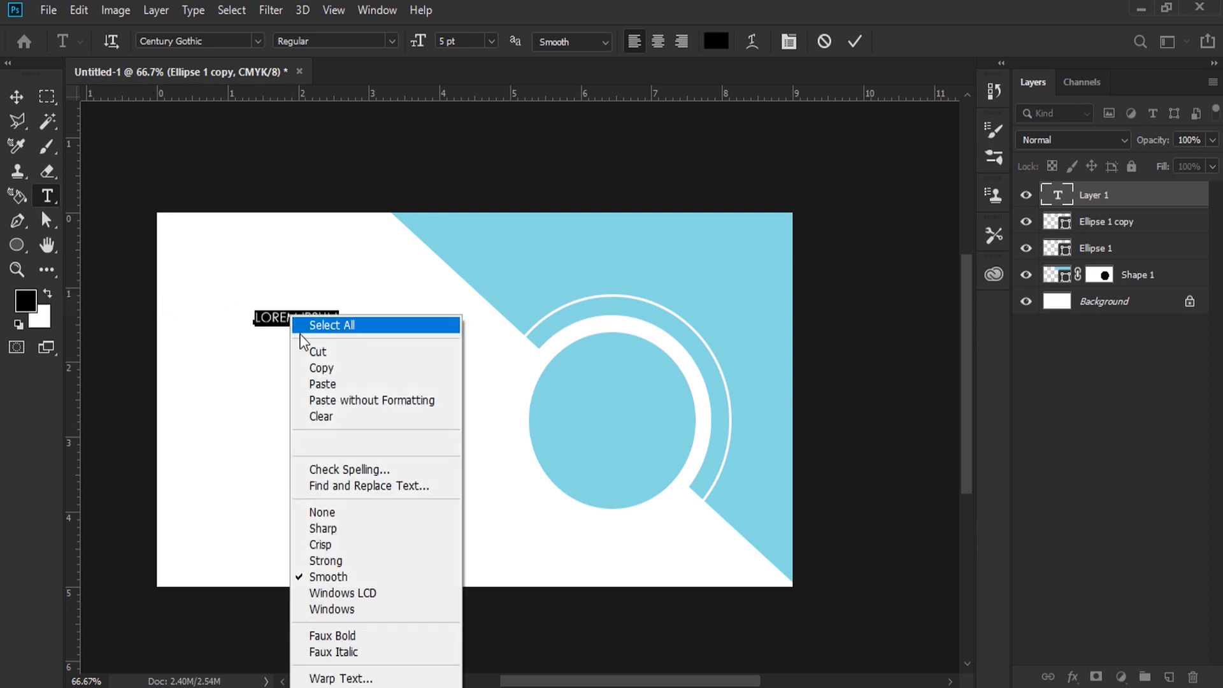
{"action": "left_click", "coordinate": [322, 392]}
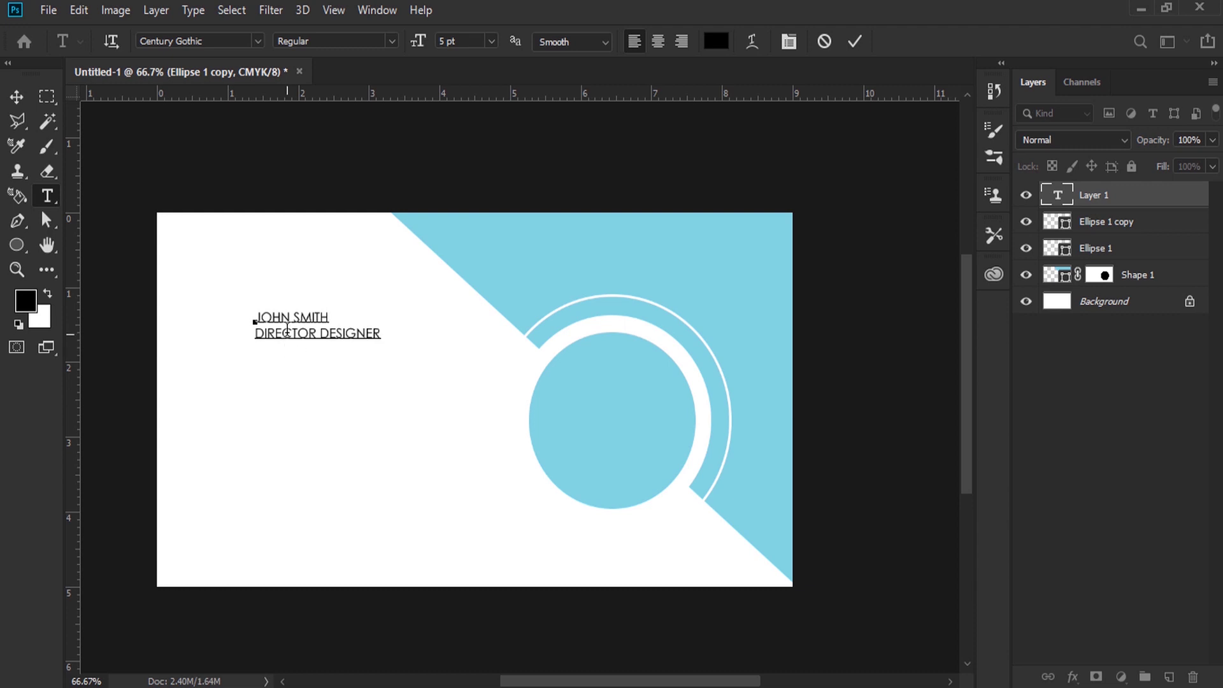
{"action": "triple_click", "coordinate": [287, 314]}
{"action": "left_click_drag", "start_coordinate": [417, 47], "coordinate": [428, 43]}
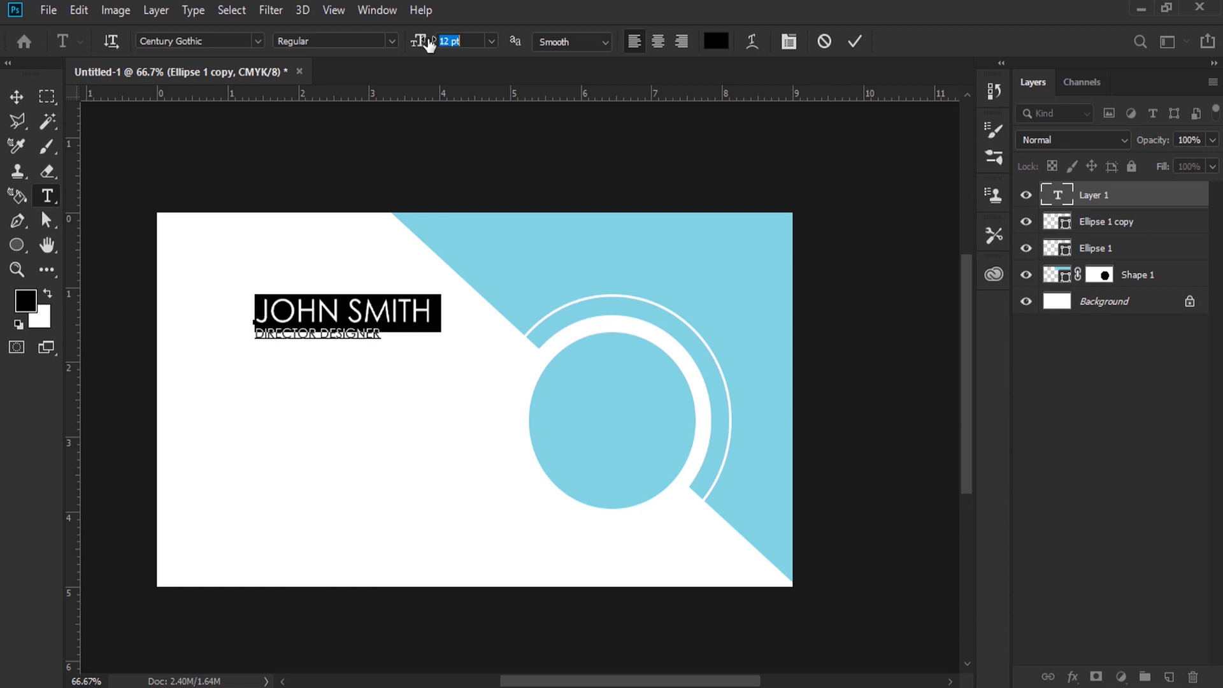
- Set the name to 13 pt with only a bold, all-capital JOHN
{"action": "left_click_drag", "start_coordinate": [429, 44], "coordinate": [430, 44]}
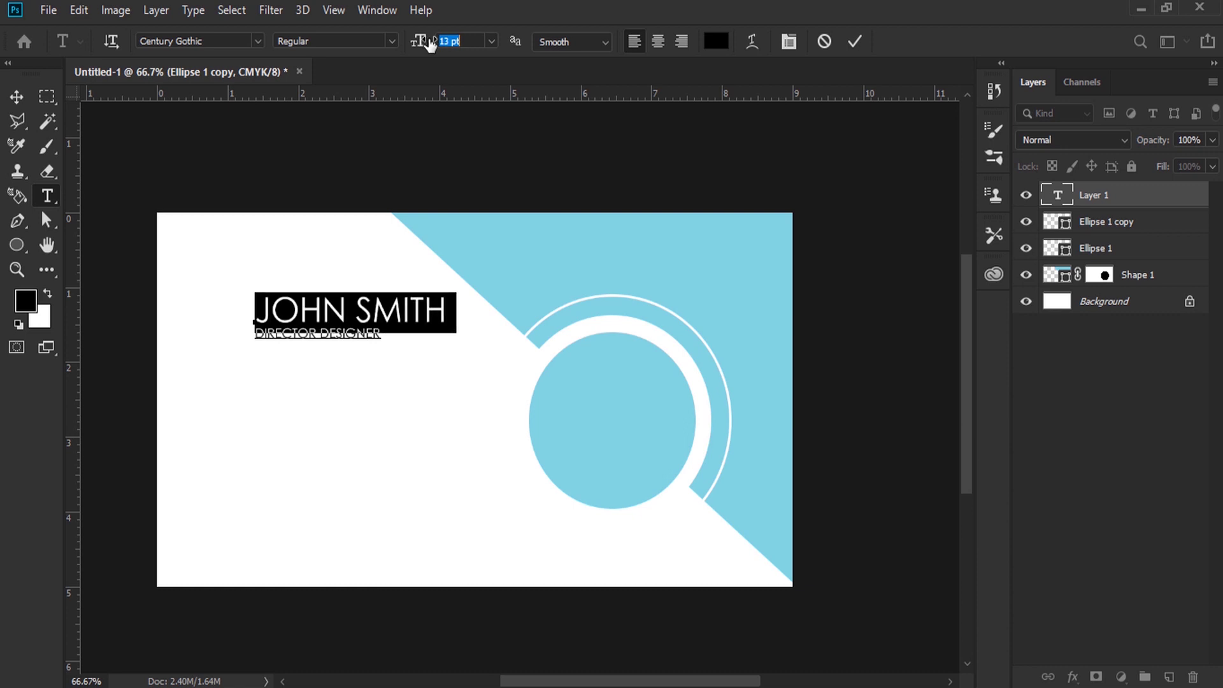
{"action": "left_click", "coordinate": [788, 40]}
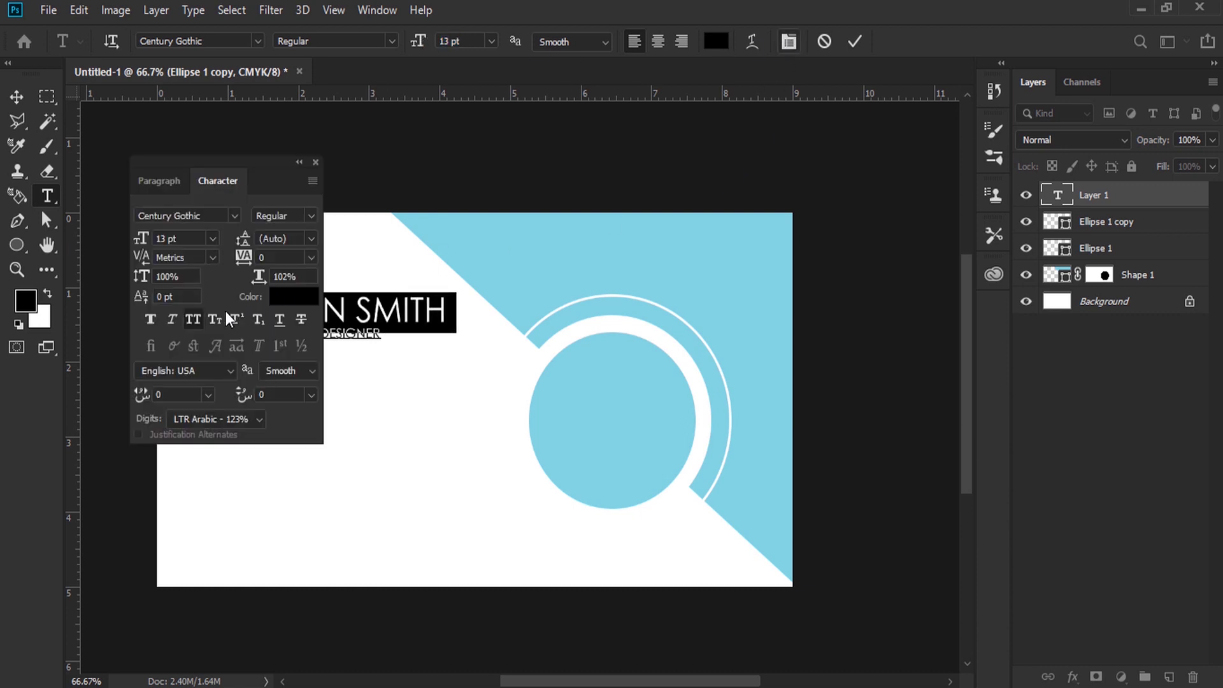
{"action": "left_click", "coordinate": [193, 319]}
{"action": "left_click_drag", "start_coordinate": [254, 162], "coordinate": [697, 144]}
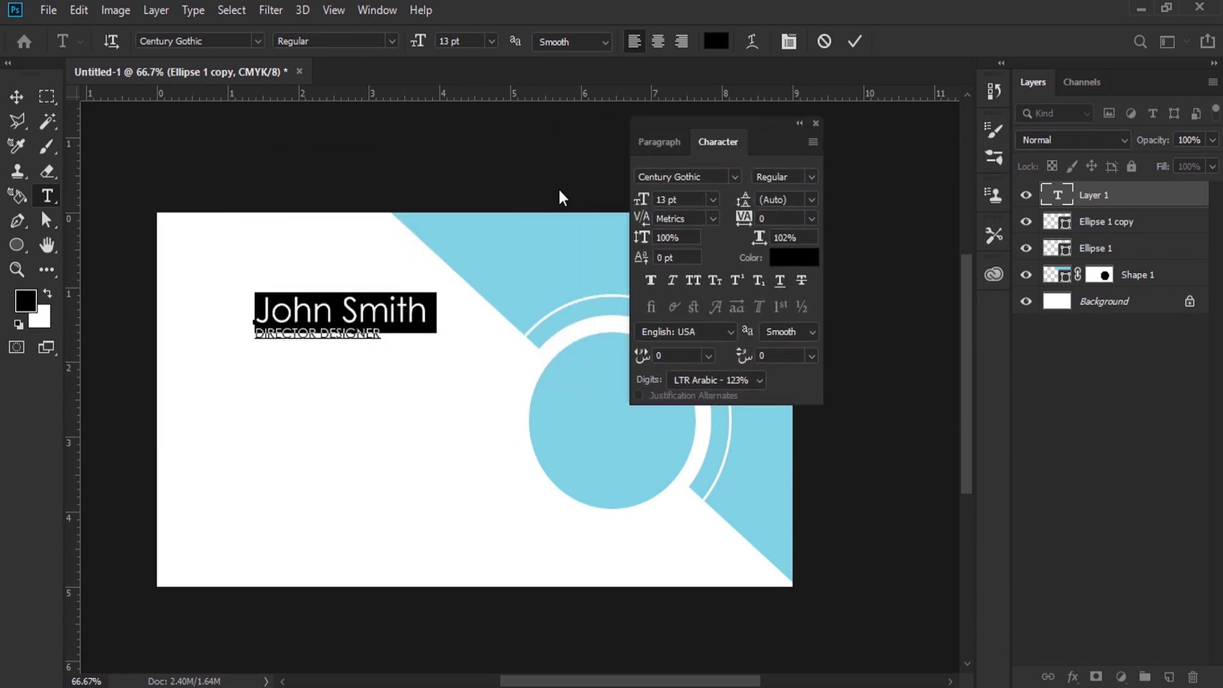
{"action": "left_click_drag", "start_coordinate": [334, 311], "coordinate": [248, 301]}
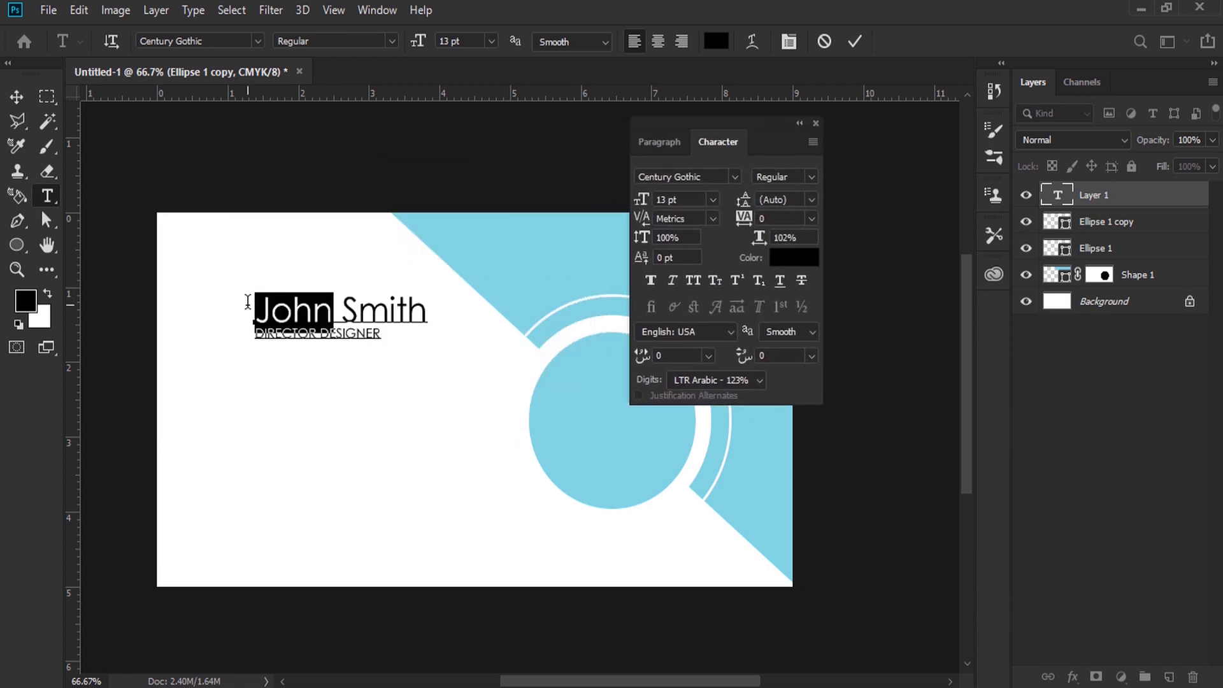
{"action": "left_click", "coordinate": [692, 279]}
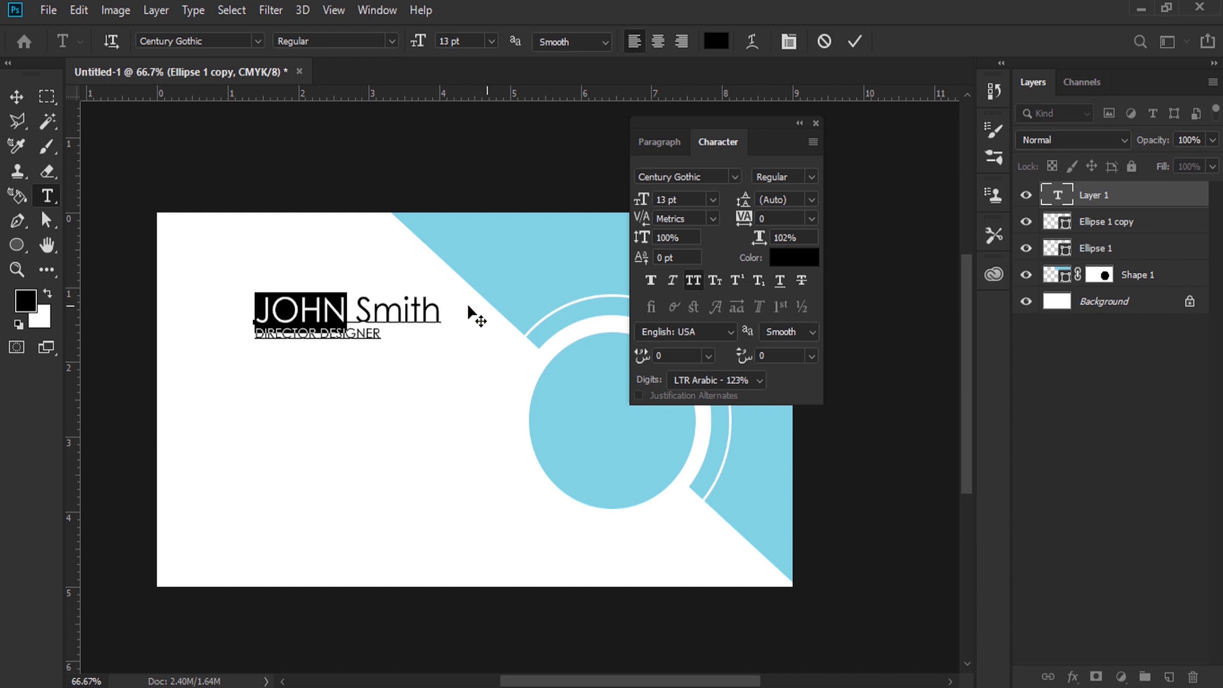
{"action": "left_click", "coordinate": [809, 181]}
{"action": "left_click", "coordinate": [788, 226]}
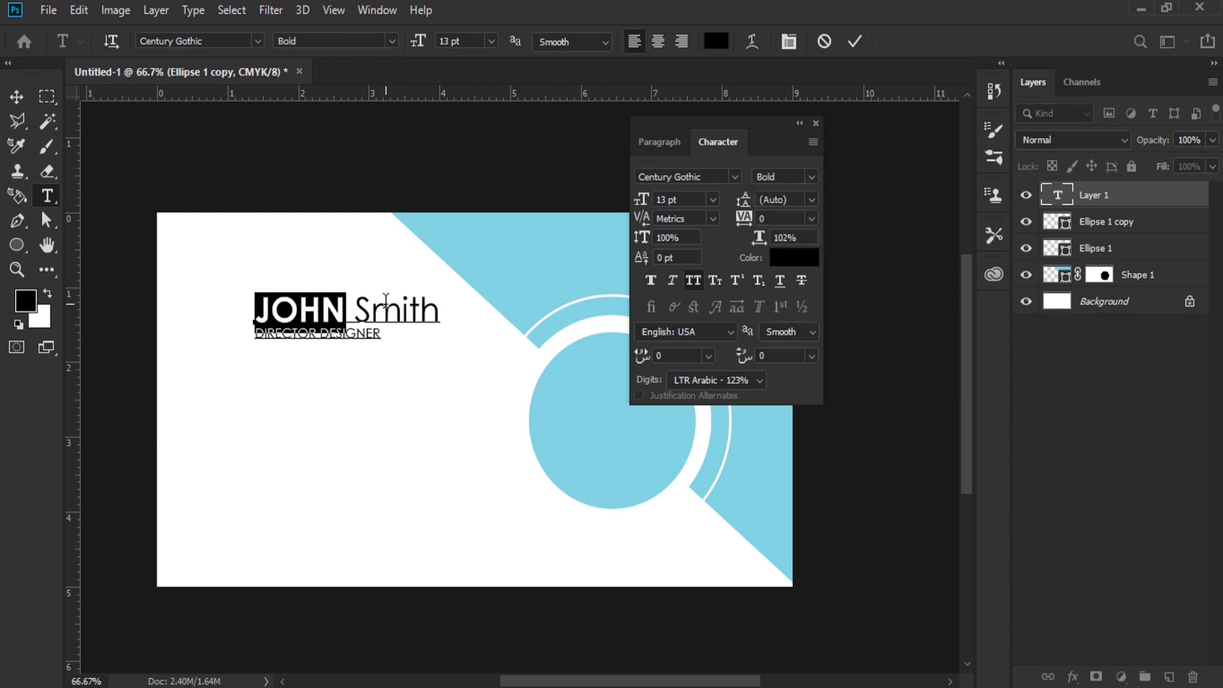
- Colour the name line with the sampled light blue and reset the colours to default black and white
{"action": "triple_click", "coordinate": [386, 299]}
{"action": "left_click", "coordinate": [30, 304]}
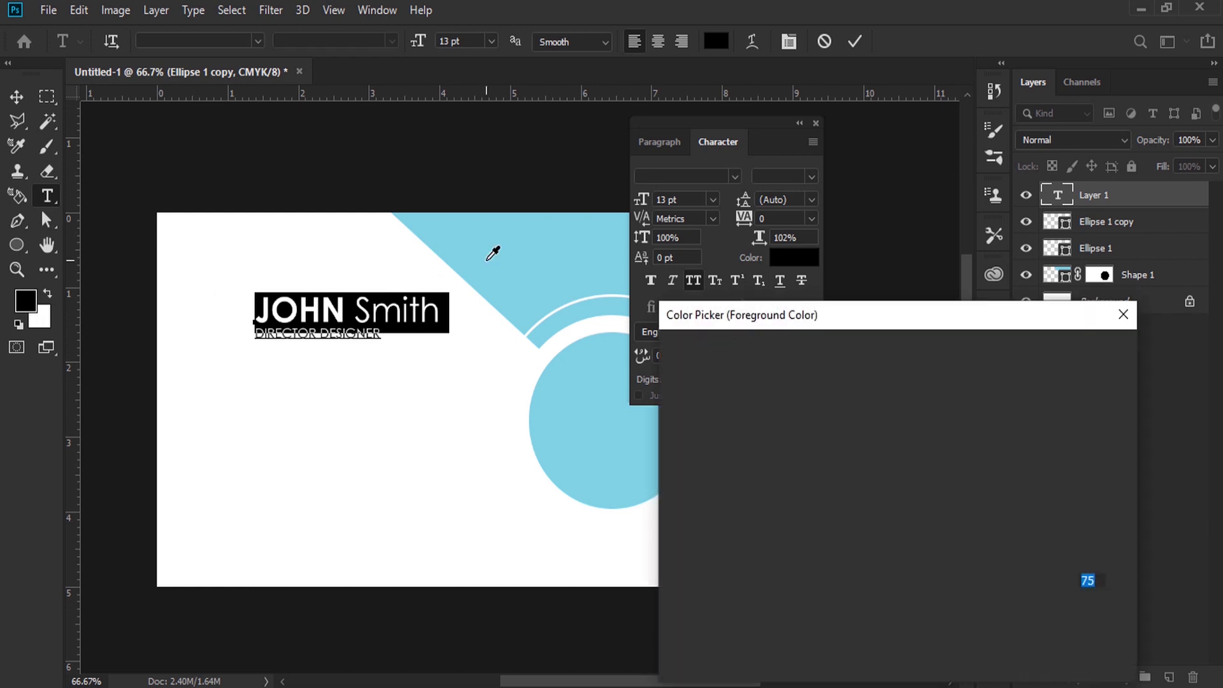
{"action": "left_click", "coordinate": [491, 251]}
{"action": "left_click", "coordinate": [999, 350]}
{"action": "left_click", "coordinate": [380, 333]}
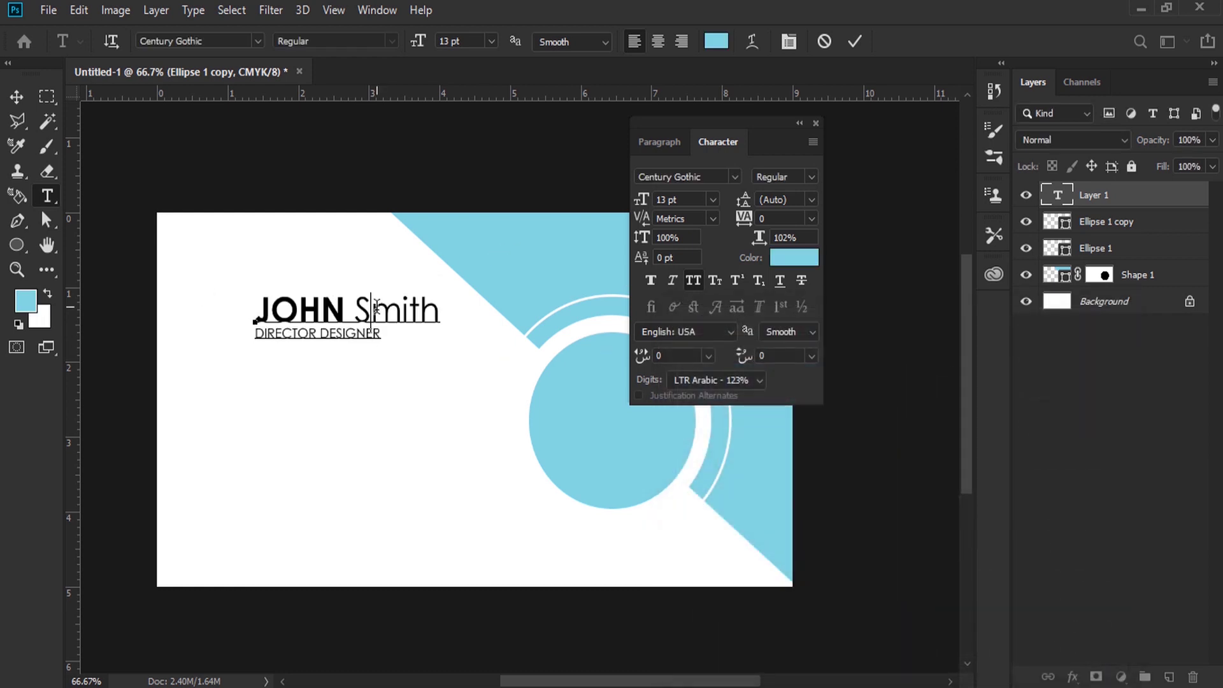
{"action": "triple_click", "coordinate": [361, 333]}
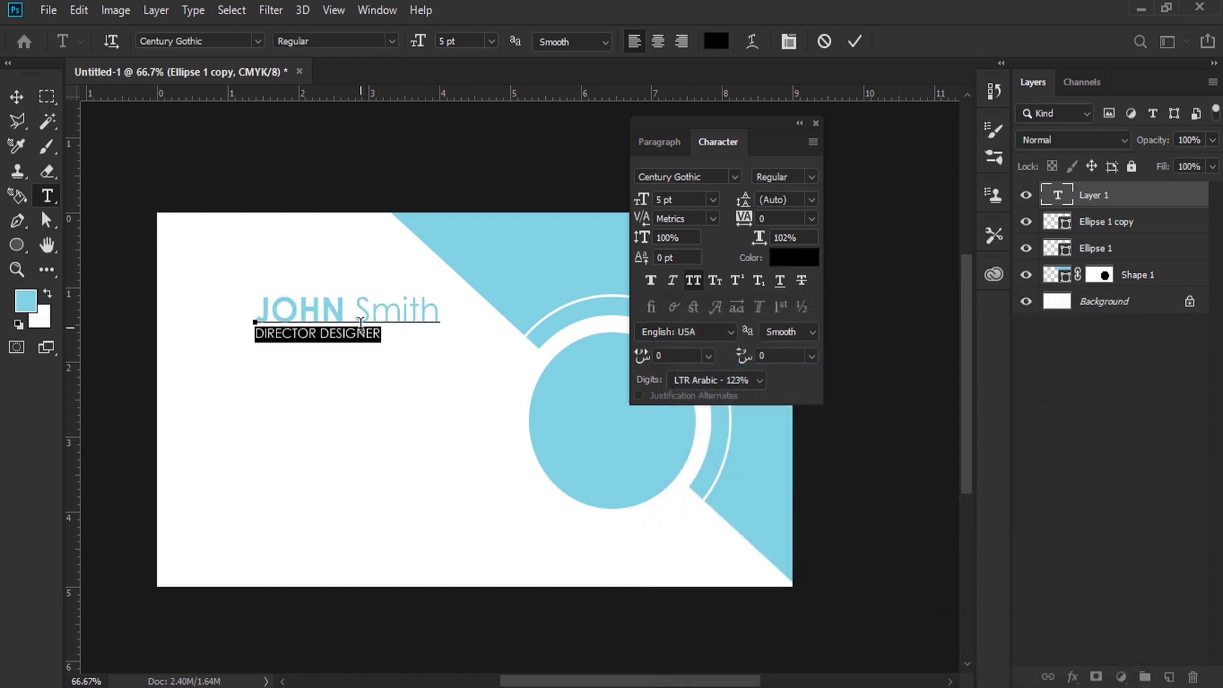
{"action": "left_click", "coordinate": [18, 326]}
{"action": "left_click", "coordinate": [319, 332]}
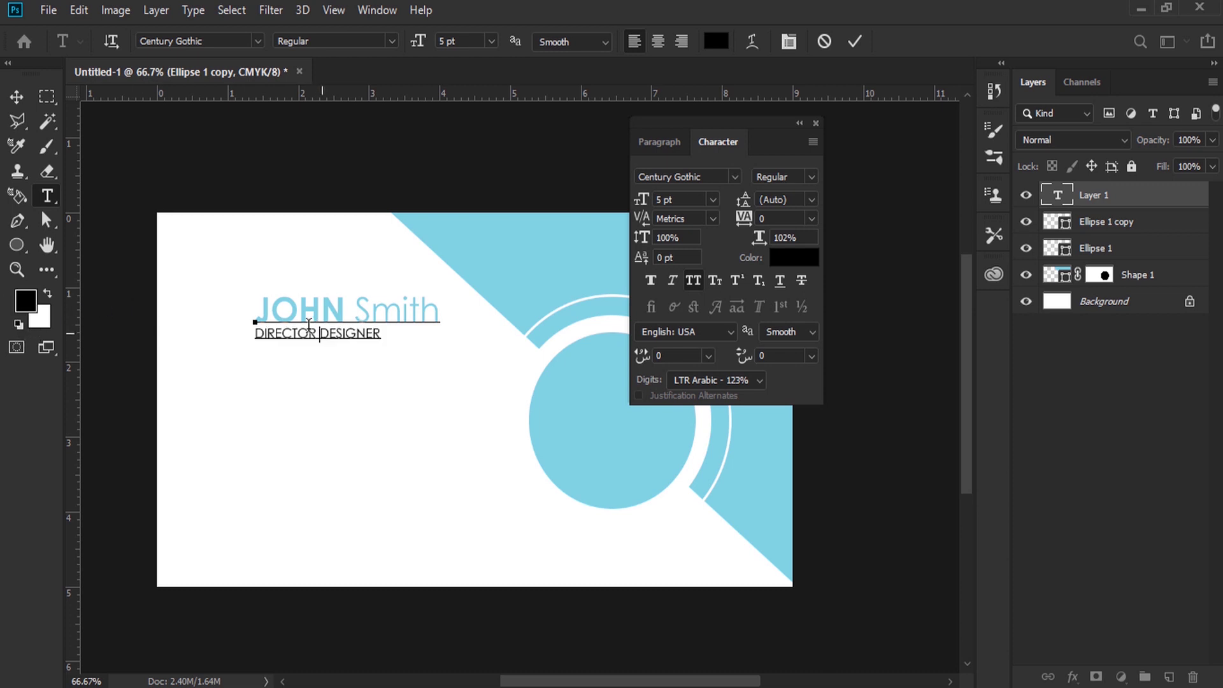
- Commit the text and move the name block up and left
{"action": "left_click", "coordinate": [17, 96]}
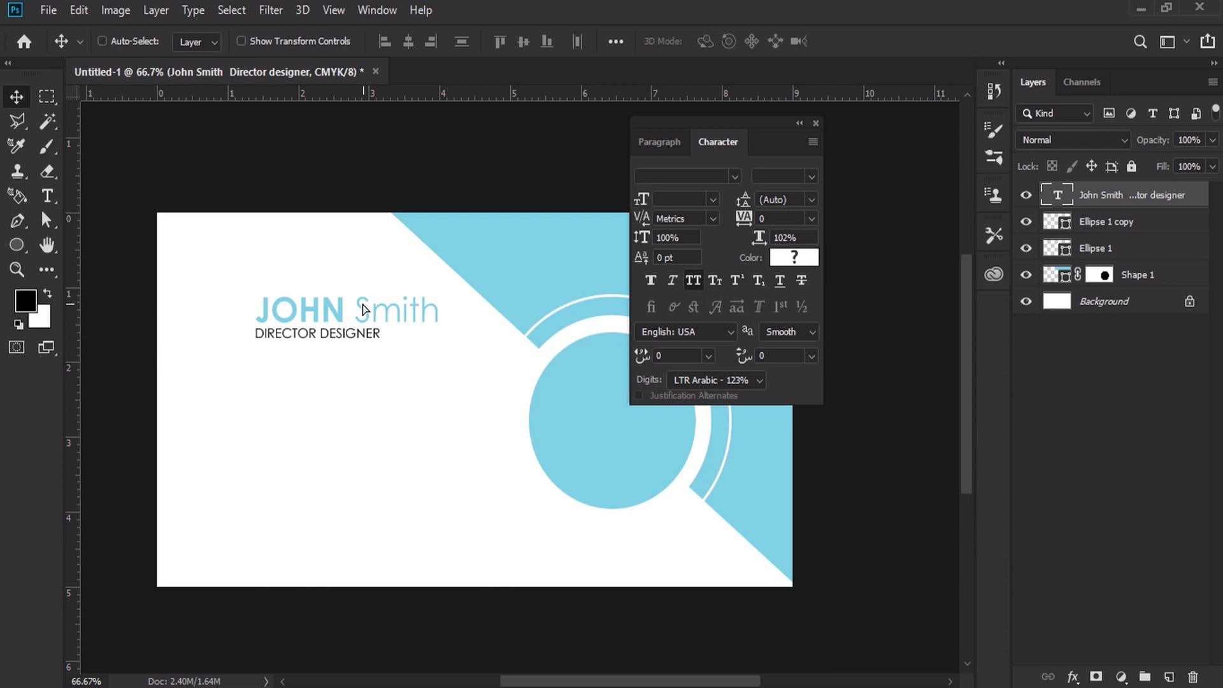
{"action": "left_click_drag", "start_coordinate": [362, 309], "coordinate": [326, 295]}
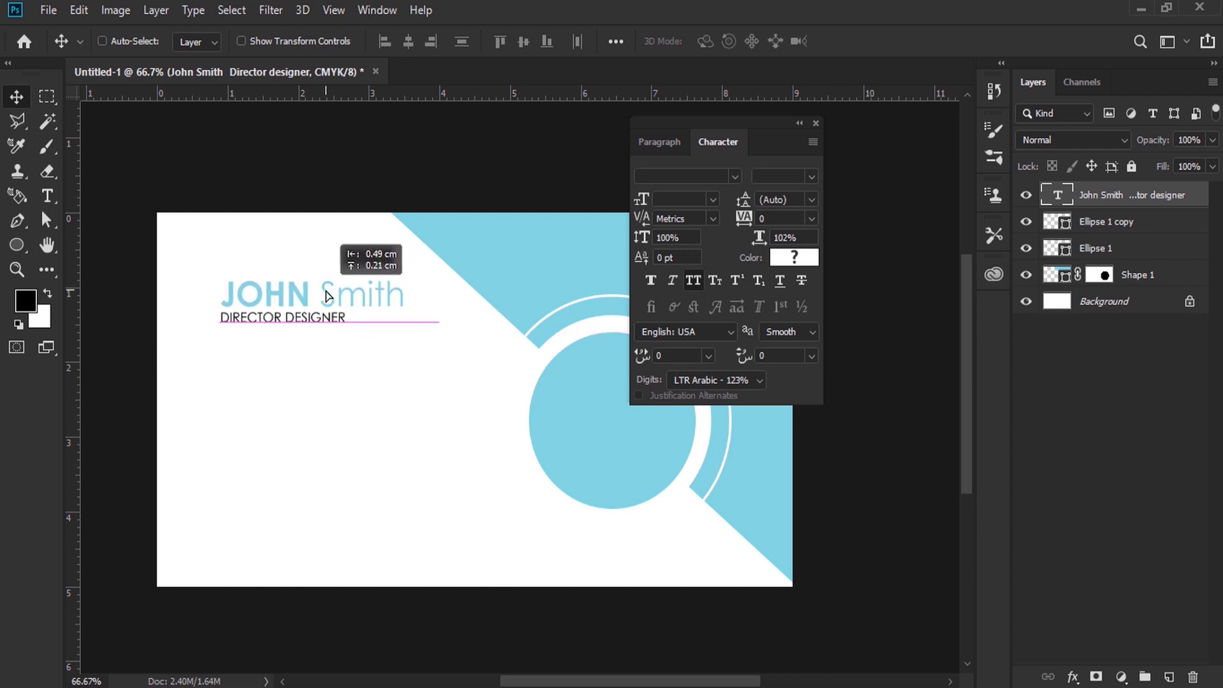
{"action": "left_click", "coordinate": [816, 123]}
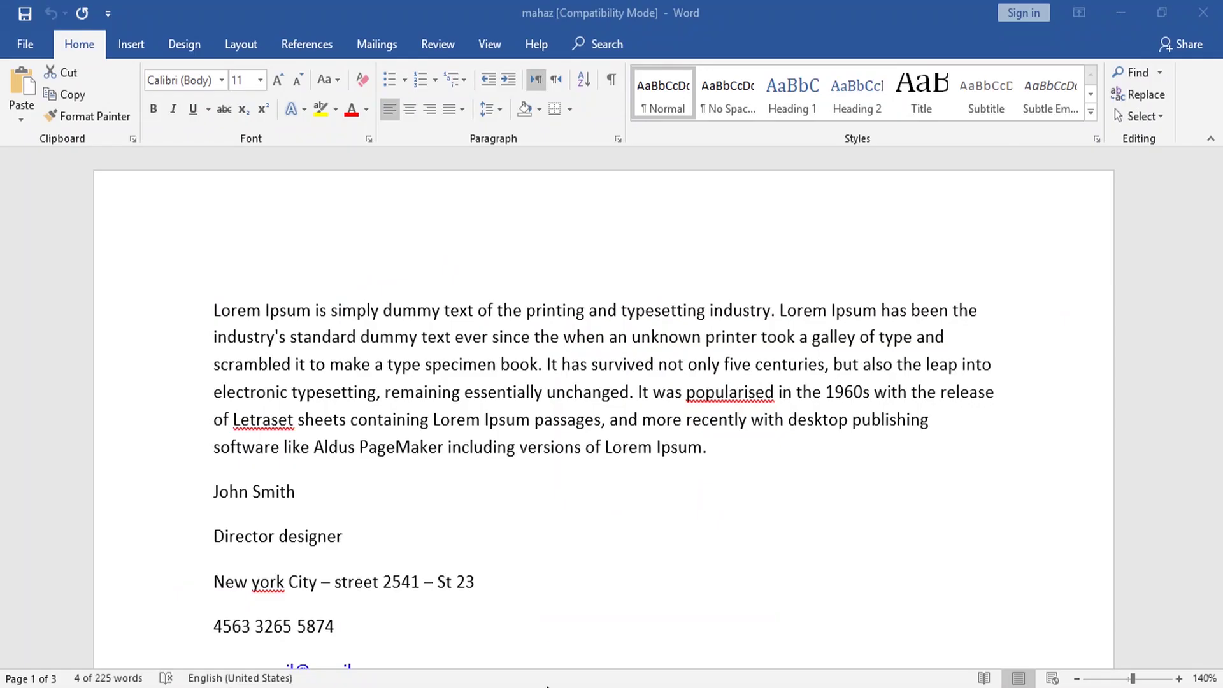
- Select the phone number in the Word notes
{"action": "left_click_drag", "start_coordinate": [352, 540], "coordinate": [330, 474]}
{"action": "scroll", "coordinate": [331, 475], "scroll_direction": "down", "scroll_amount": 3}
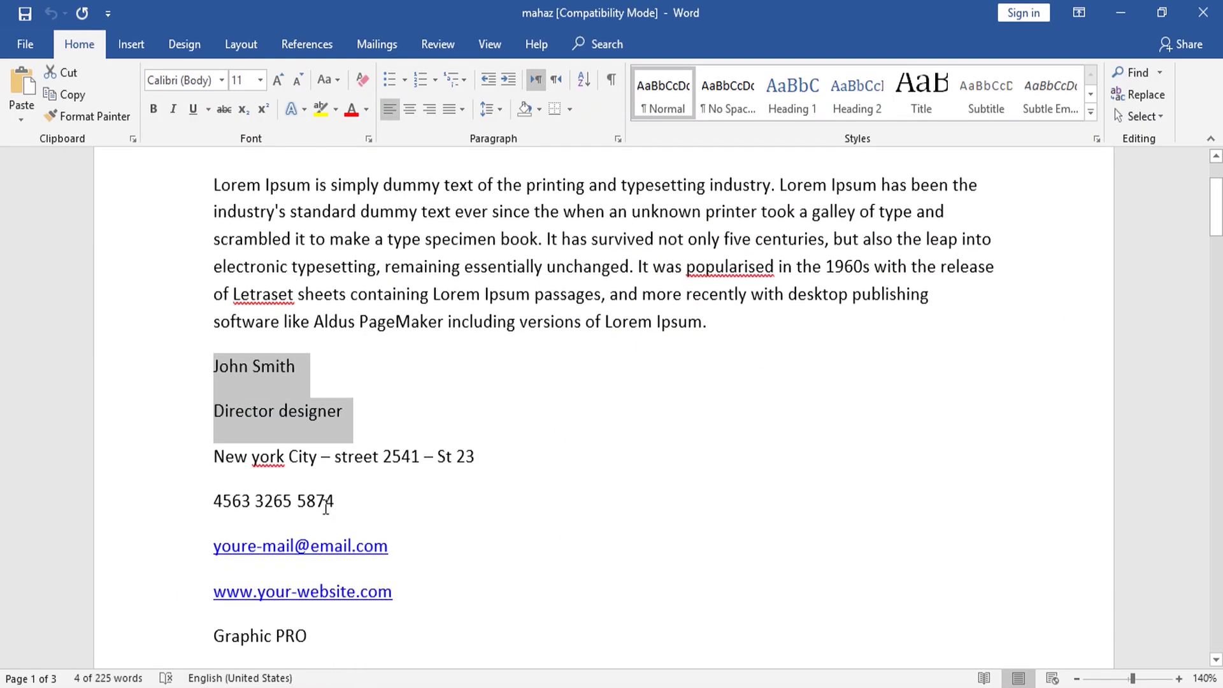
{"action": "left_click_drag", "start_coordinate": [319, 500], "coordinate": [213, 503]}
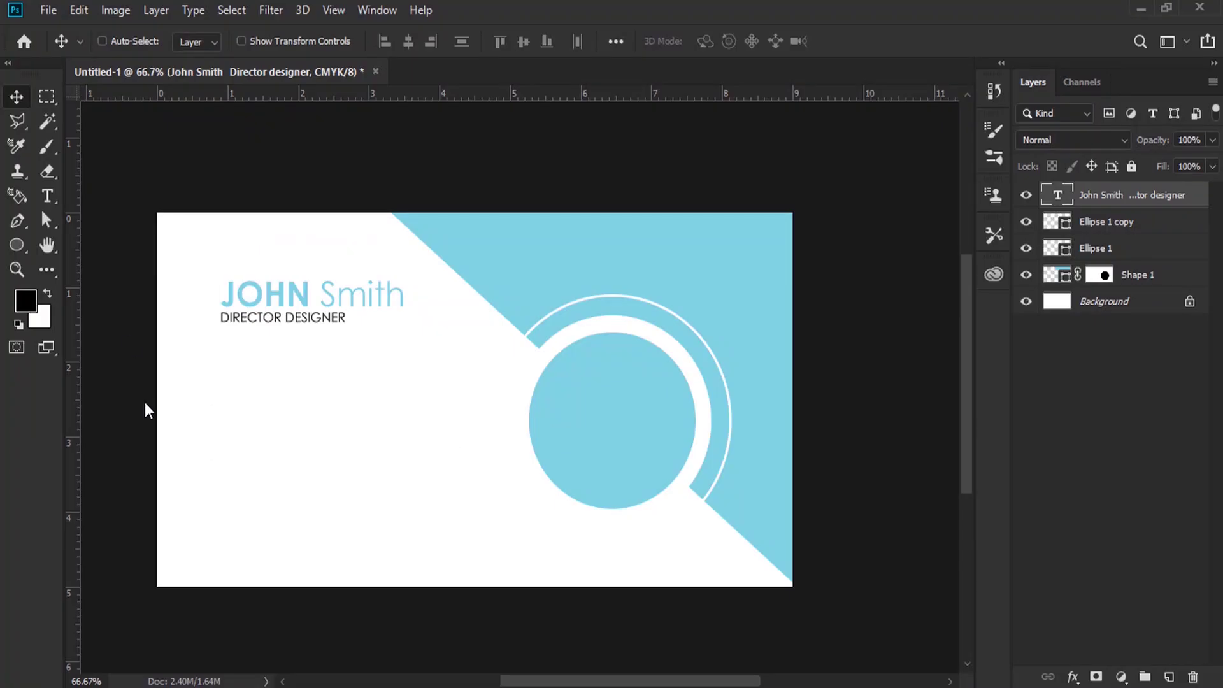
- Paste the phone number as new text below the title at 7.88 pt
{"action": "left_click", "coordinate": [57, 196]}
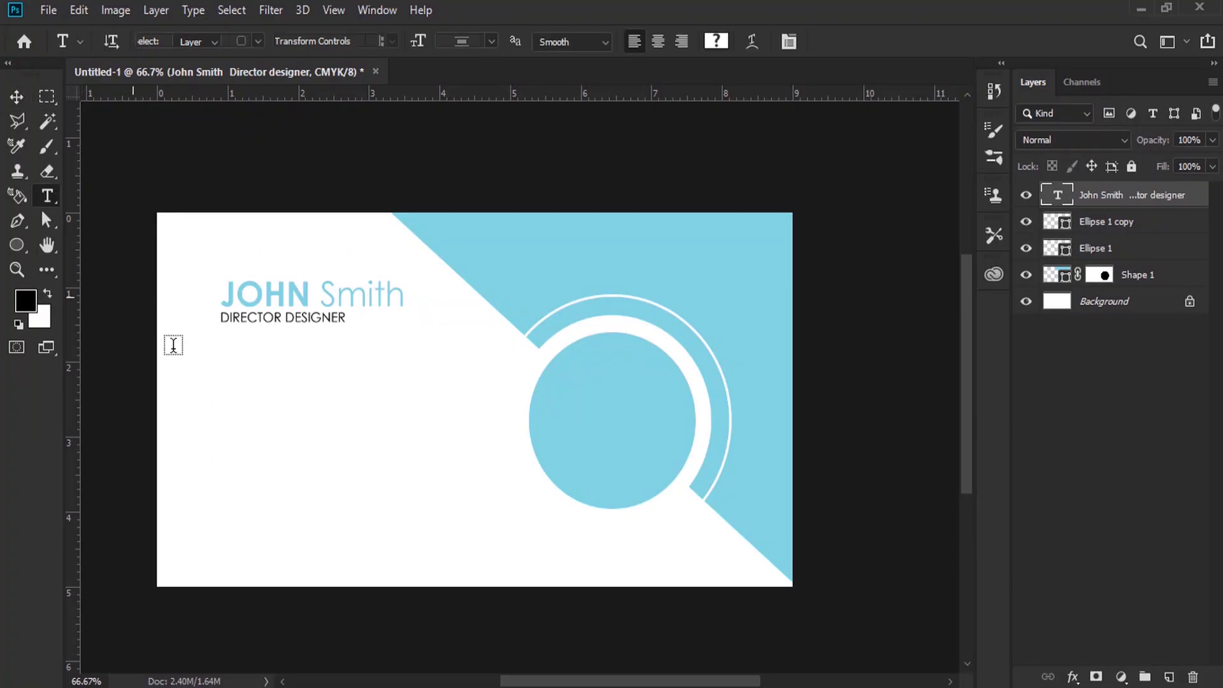
{"action": "left_click", "coordinate": [237, 399]}
{"action": "right_click", "coordinate": [262, 424]}
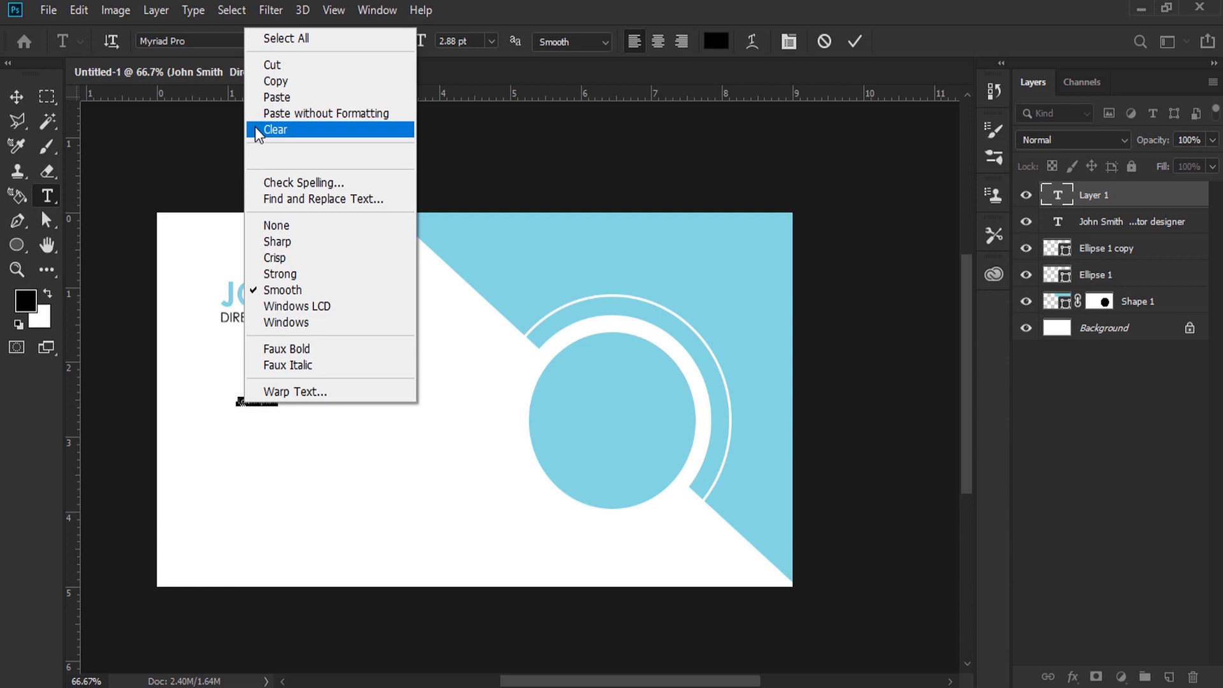
{"action": "left_click", "coordinate": [281, 97]}
{"action": "triple_click", "coordinate": [268, 401]}
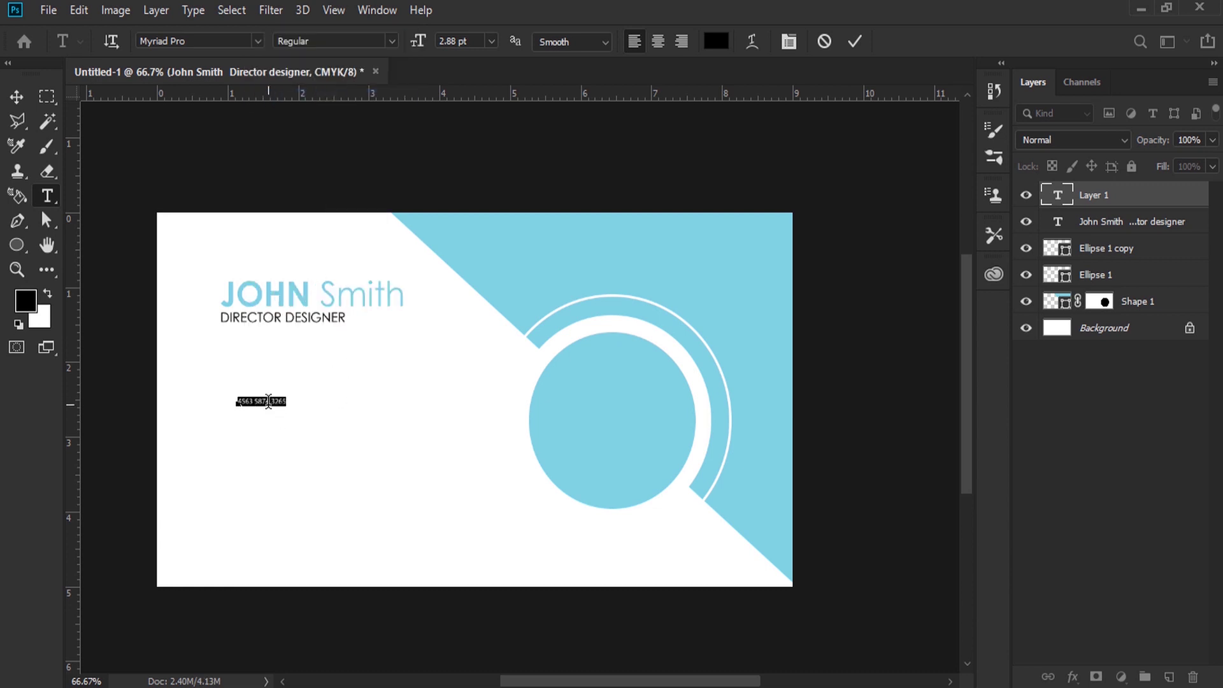
{"action": "left_click_drag", "start_coordinate": [418, 52], "coordinate": [426, 48]}
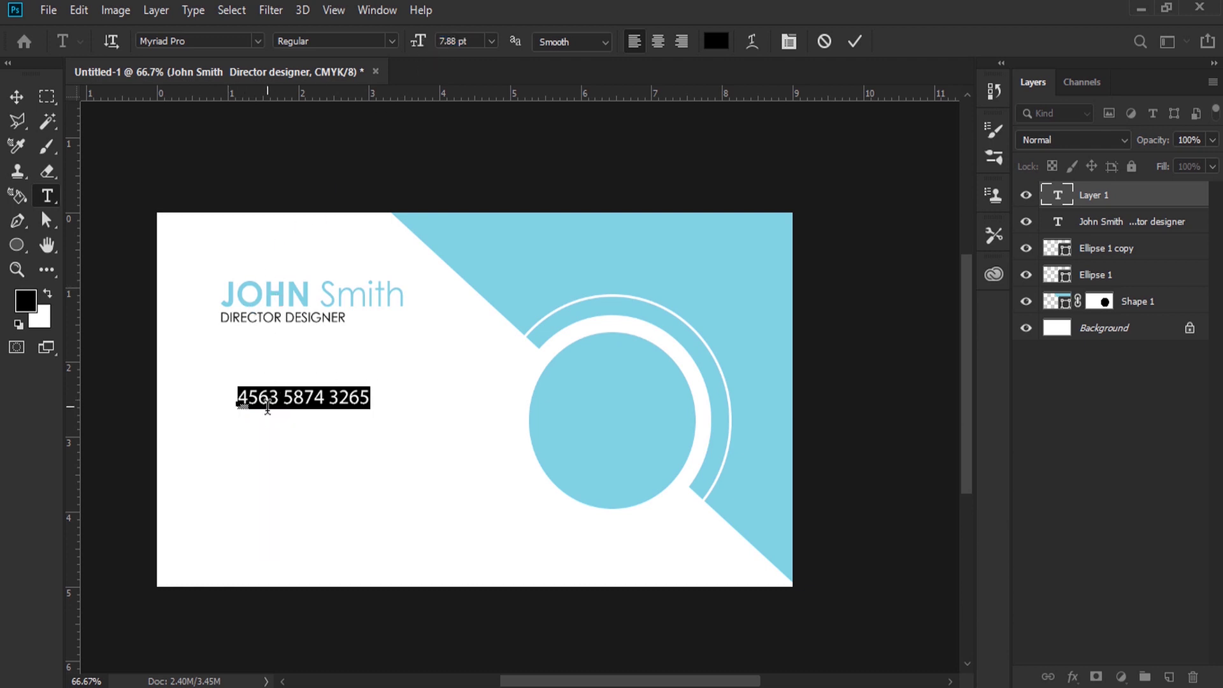
- Prefix the number with '+' and add a second identical phone line
{"action": "left_click", "coordinate": [240, 387]}
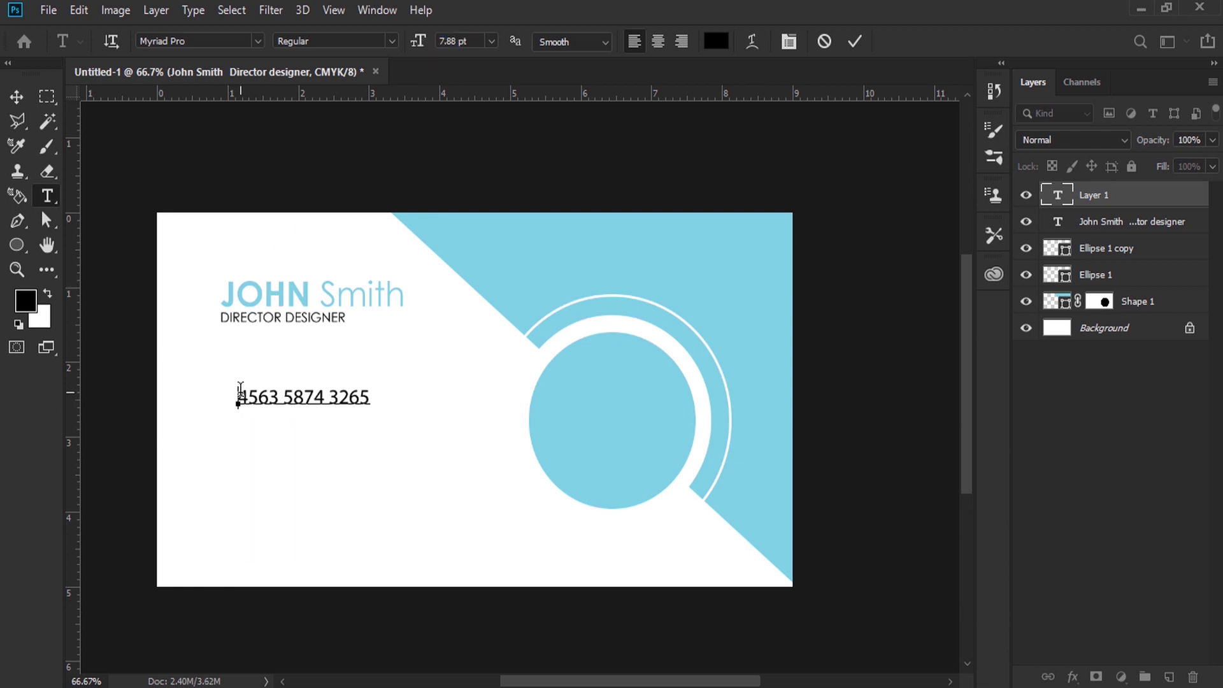
{"action": "type", "text": "+"}
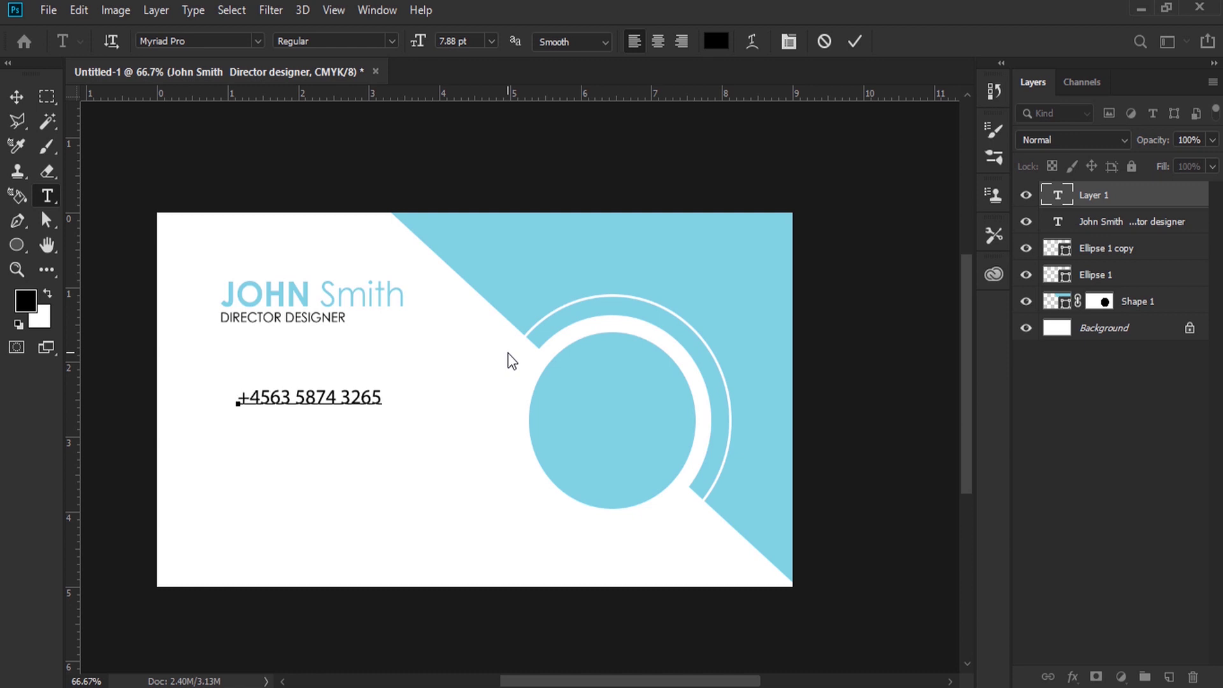
{"action": "double_click", "coordinate": [352, 396]}
{"action": "left_click", "coordinate": [347, 396]}
{"action": "double_click", "coordinate": [347, 396]}
{"action": "left_click", "coordinate": [330, 398]}
{"action": "double_click", "coordinate": [330, 398]}
{"action": "triple_click", "coordinate": [330, 398]}
{"action": "right_click", "coordinate": [329, 398]}
{"action": "left_click", "coordinate": [343, 79]}
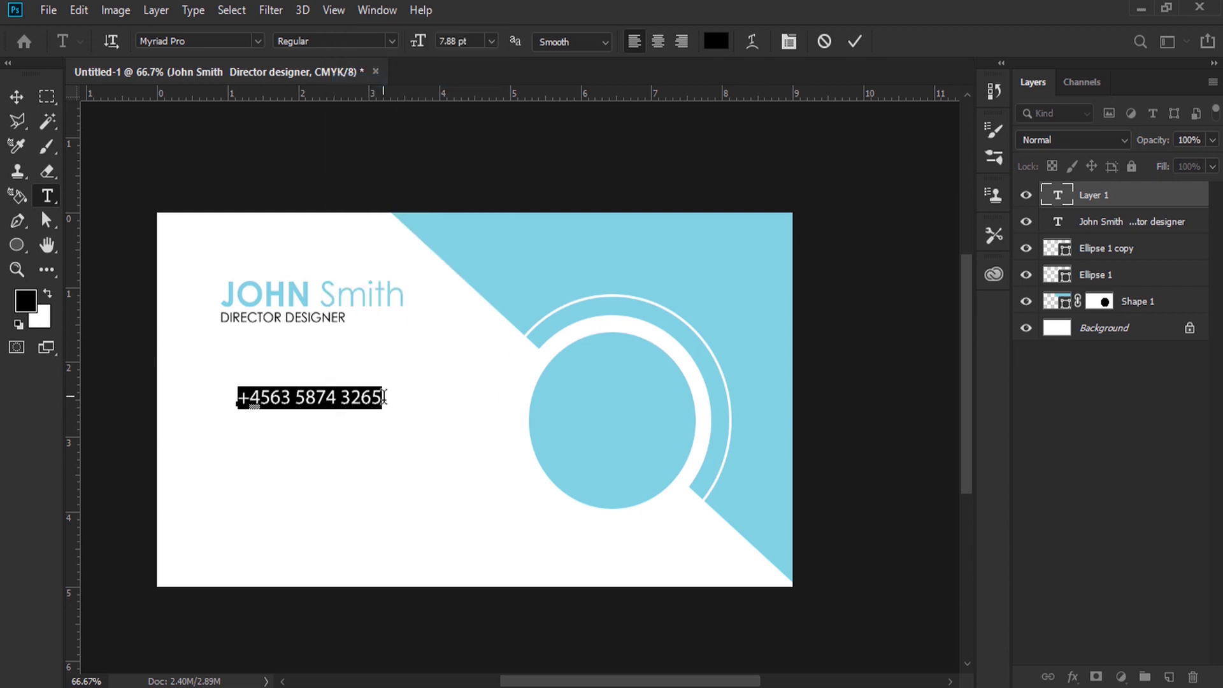
{"action": "left_click", "coordinate": [381, 398]}
{"action": "key", "text": "ctrl+v"}
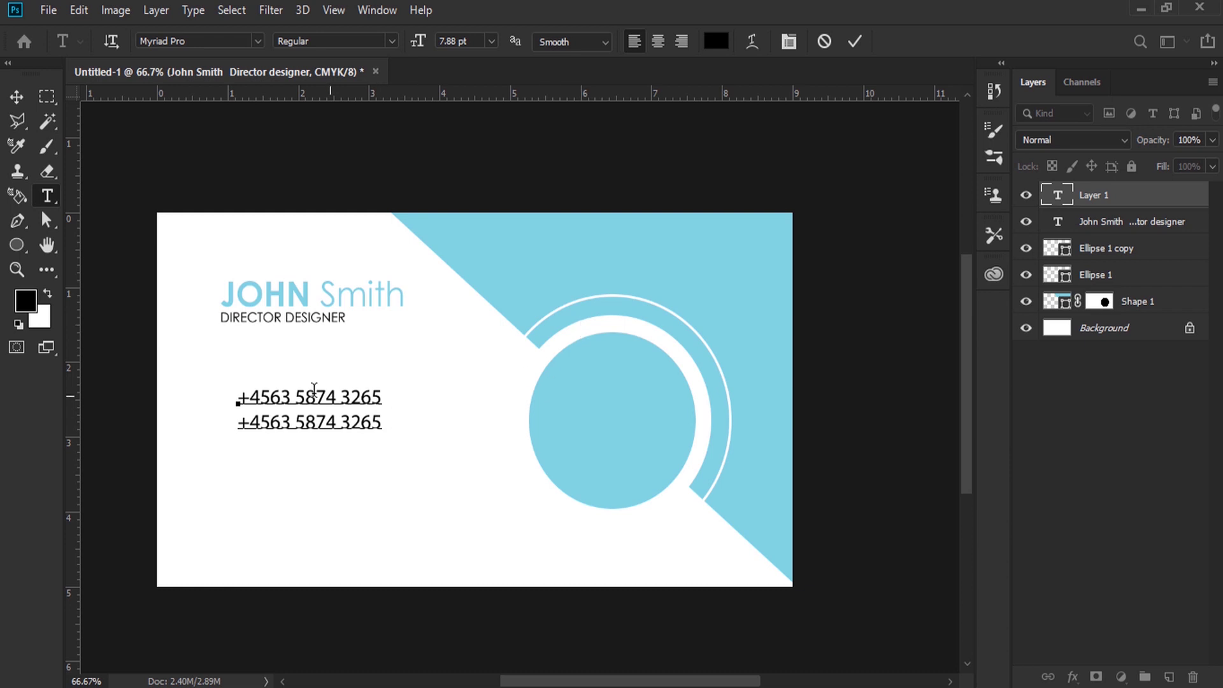
- Shift the phone block slightly right and duplicate it further down the card
{"action": "left_click", "coordinate": [16, 97]}
{"action": "left_click_drag", "start_coordinate": [330, 413], "coordinate": [349, 406]}
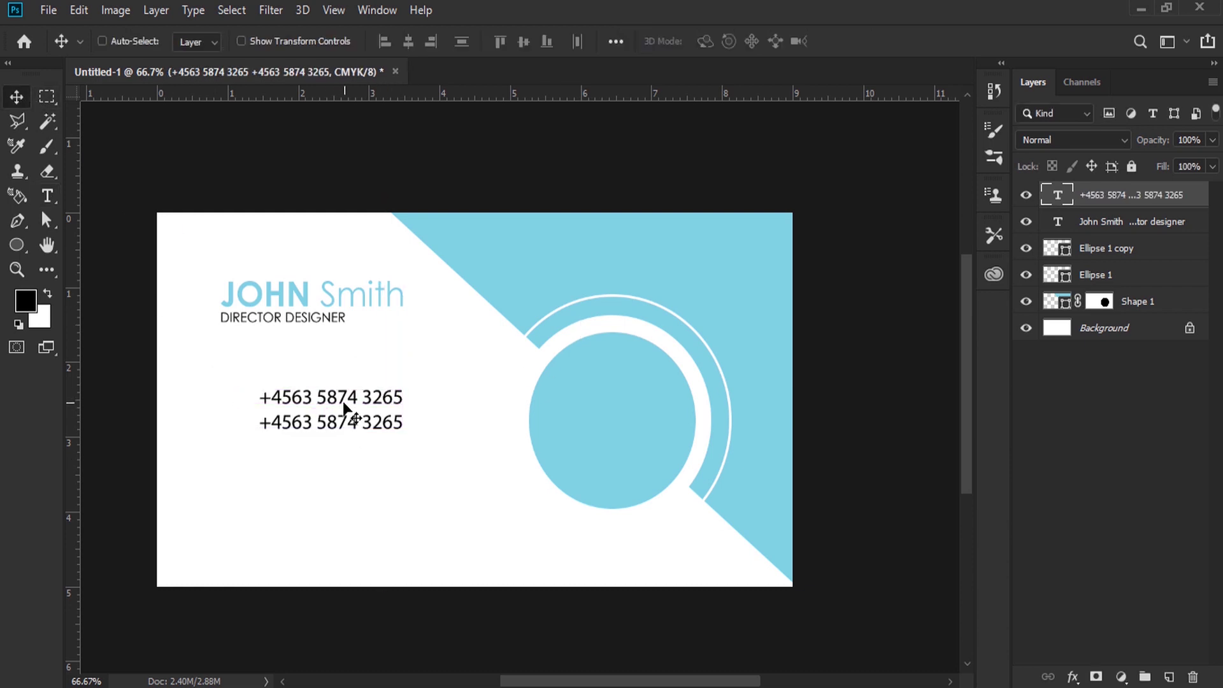
{"action": "left_click_drag", "start_coordinate": [345, 426], "coordinate": [354, 491]}
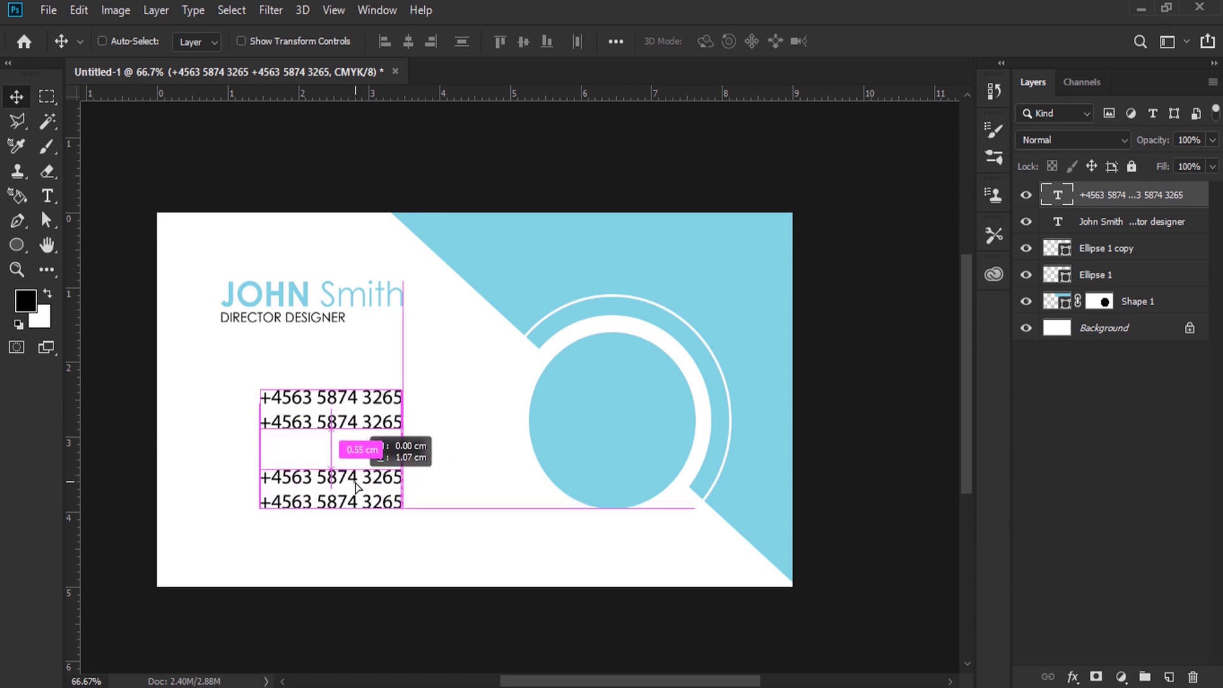
{"action": "left_click_drag", "start_coordinate": [354, 490], "coordinate": [354, 481]}
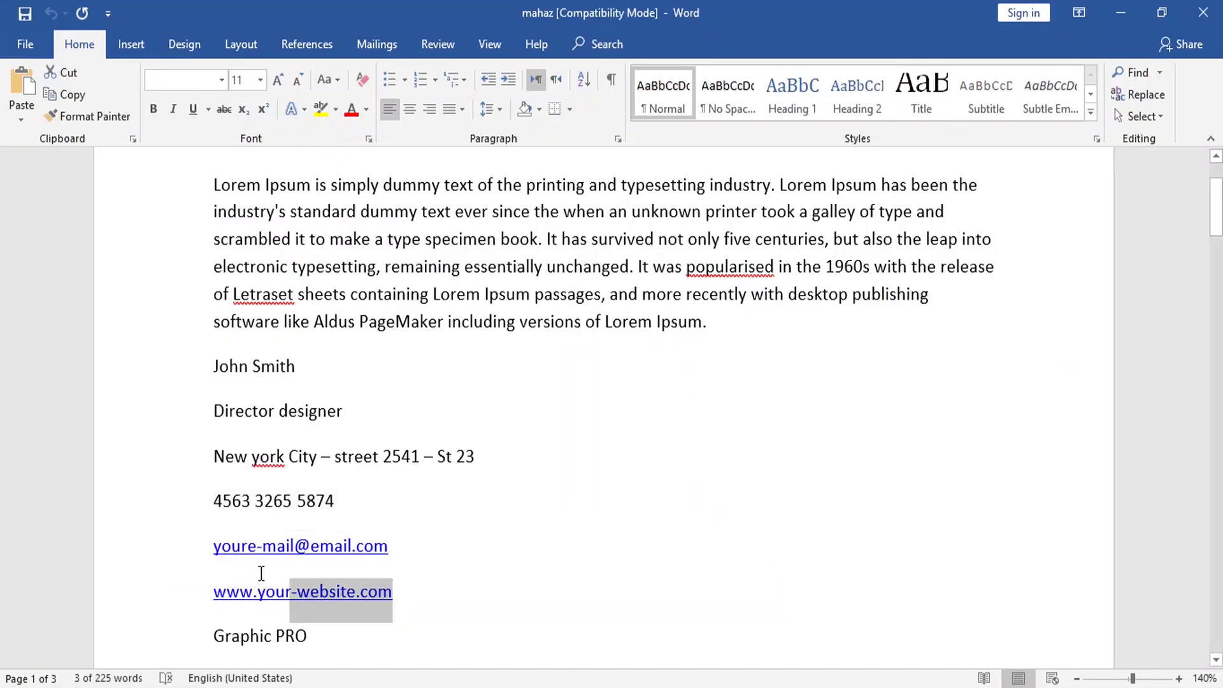
- Select the e-mail address and website lines in the Word notes
{"action": "left_click_drag", "start_coordinate": [392, 594], "coordinate": [216, 546]}
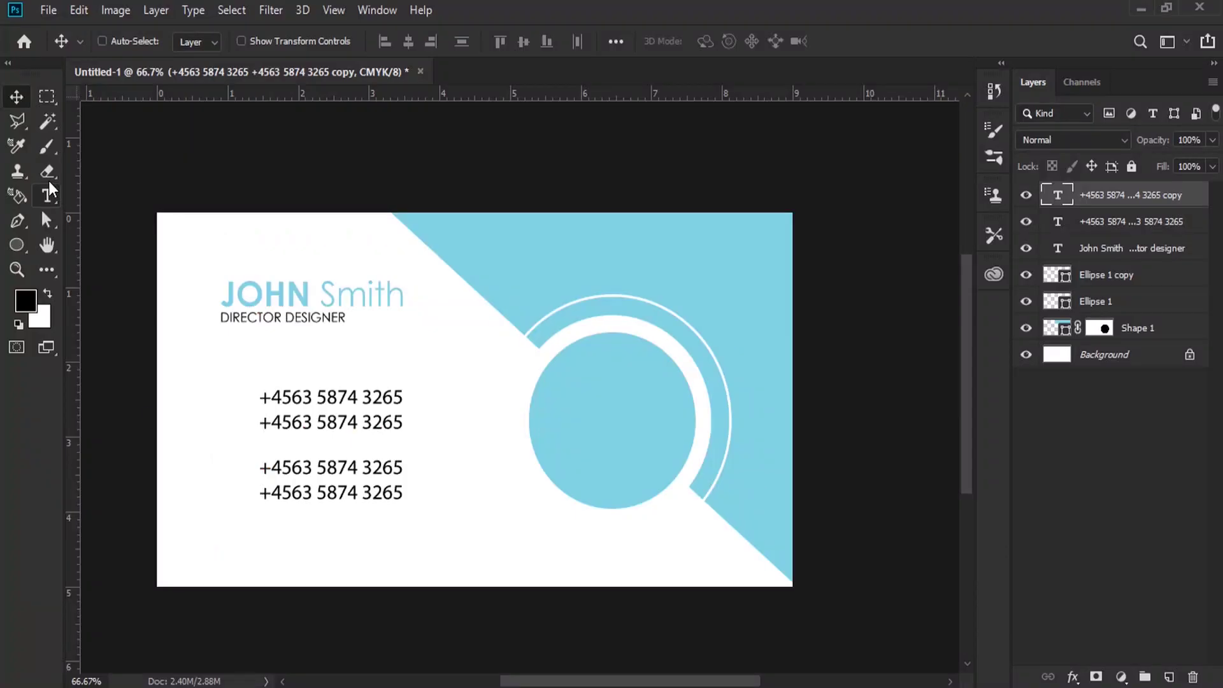
{"action": "left_click", "coordinate": [47, 196]}
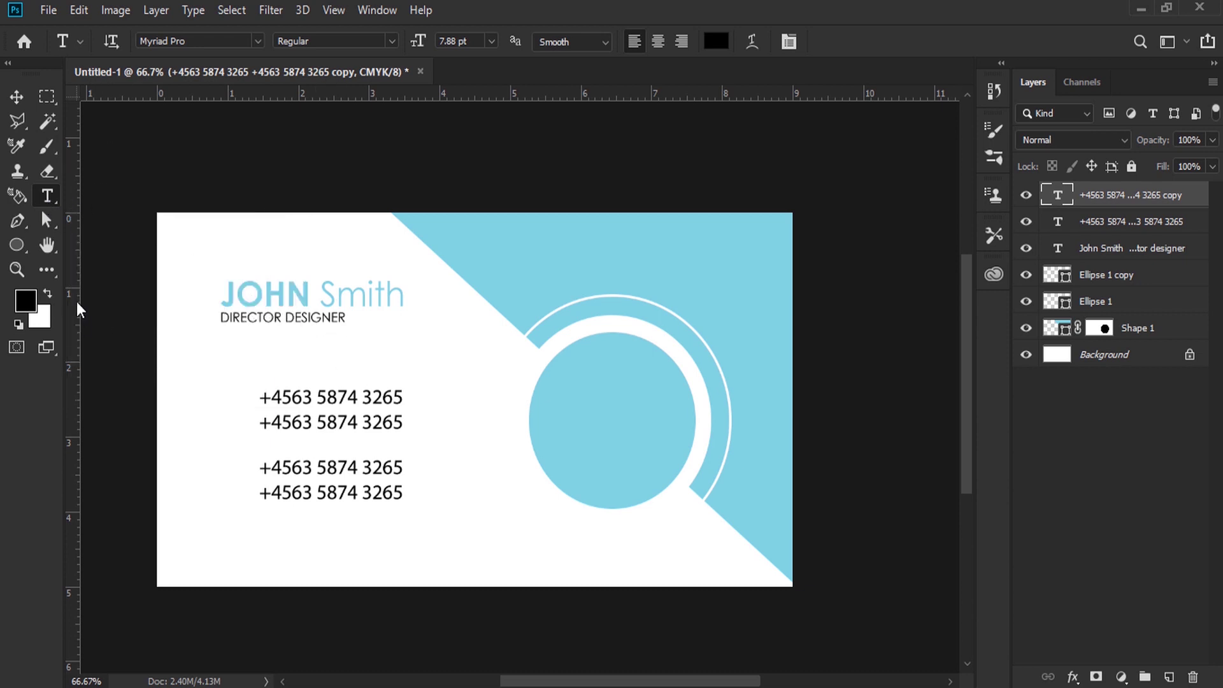
{"action": "left_click", "coordinate": [343, 470]}
{"action": "left_click_drag", "start_coordinate": [259, 468], "coordinate": [403, 494]}
{"action": "right_click", "coordinate": [344, 470]}
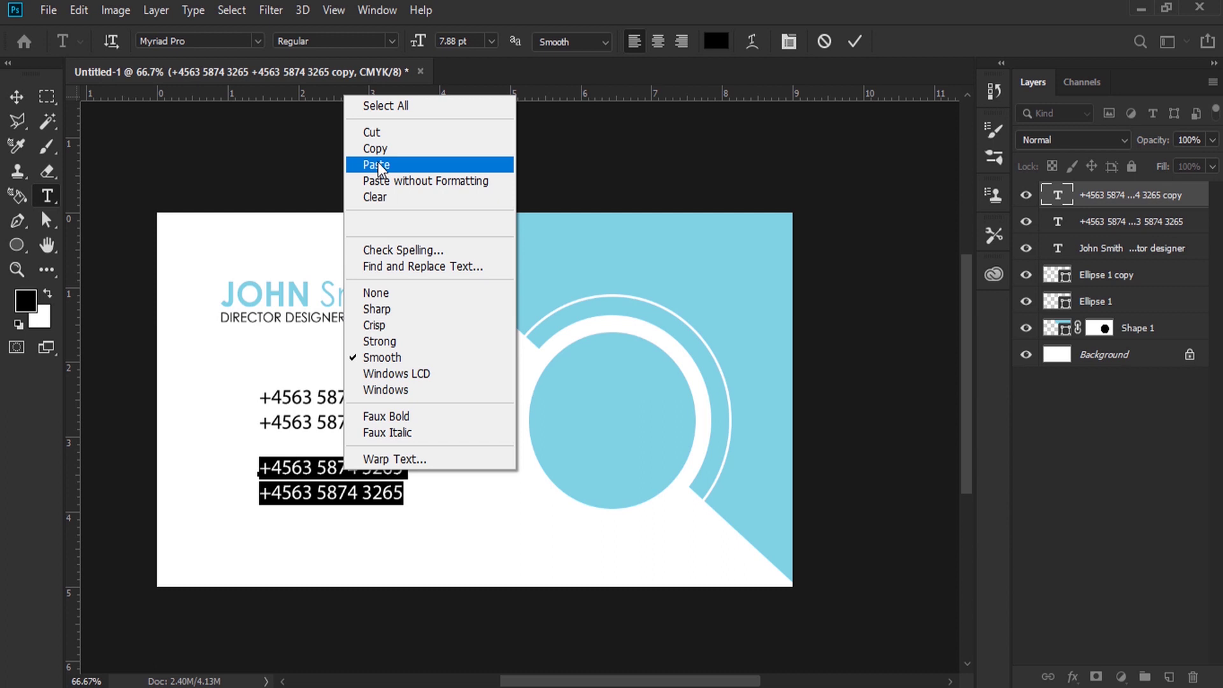
{"action": "left_click", "coordinate": [377, 164]}
{"action": "key", "text": "Return"}
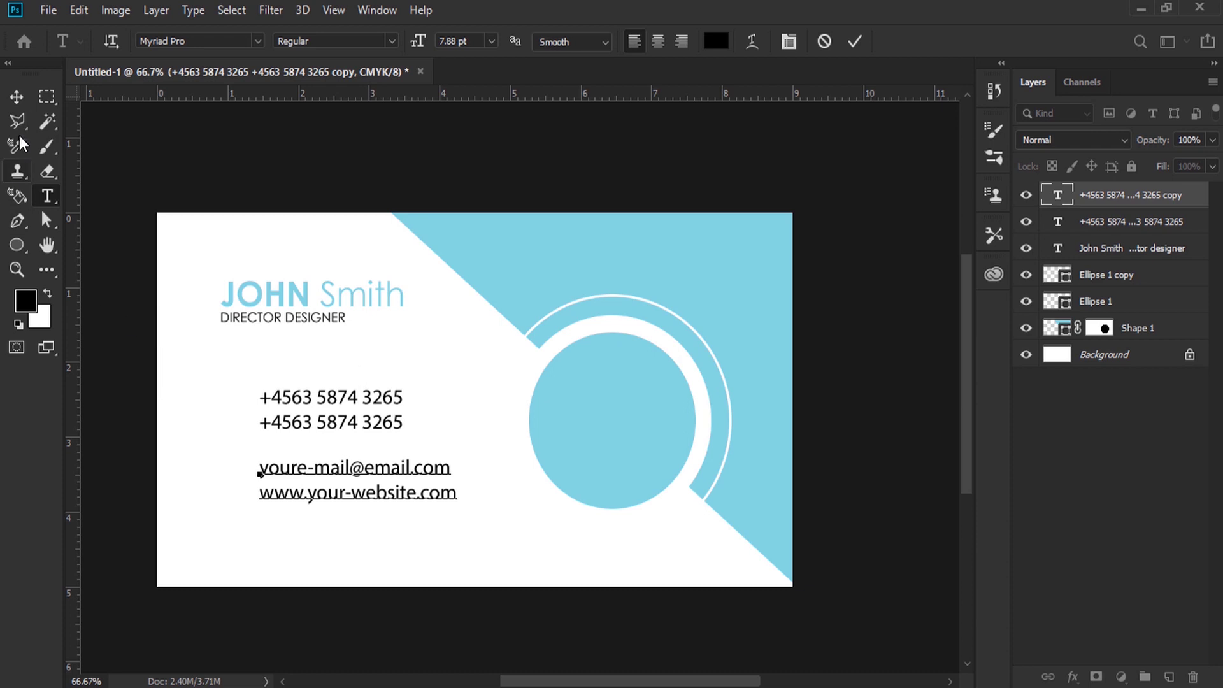
{"action": "left_click", "coordinate": [17, 96]}
{"action": "key", "text": "Up"}
{"action": "key", "text": "Up"}
{"action": "key", "text": "Up"}
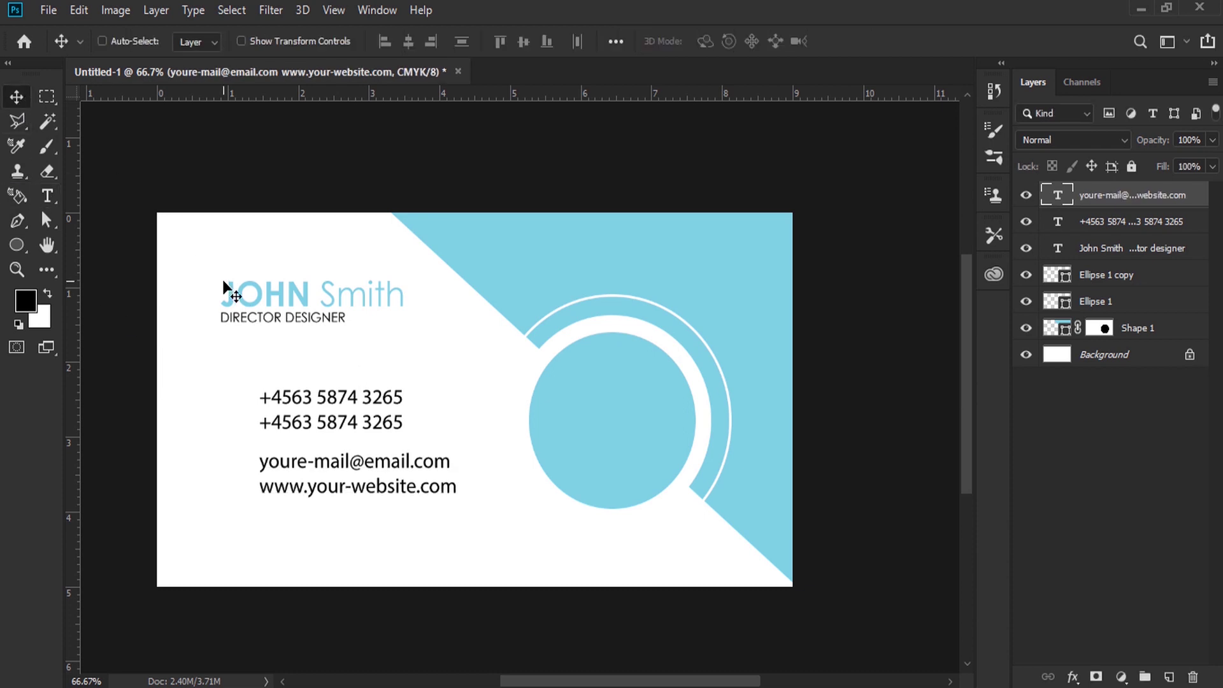
{"action": "key", "text": "Up"}
{"action": "key", "text": "Up"}
{"action": "key", "text": "Up"}
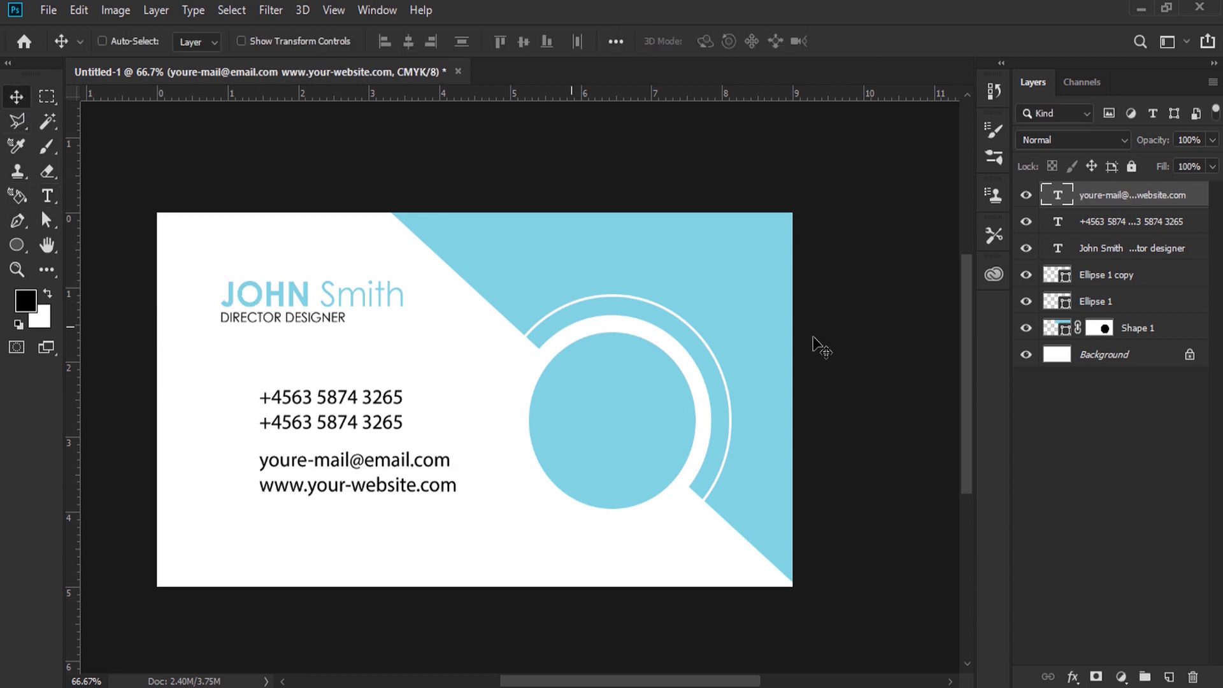
- Select the phone and e-mail text layers together and adjust their vertical position
{"action": "key", "text": "ctrl"}
{"action": "key", "text": "alt+shift+bracketleft"}
{"action": "key", "text": "Down"}
{"action": "key", "text": "Down"}
{"action": "key", "text": "Down"}
{"action": "key", "text": "Down"}
{"action": "key", "text": "Down"}
{"action": "key", "text": "Down"}
{"action": "key", "text": "Down"}
{"action": "key", "text": "Down"}
{"action": "key", "text": "Down"}
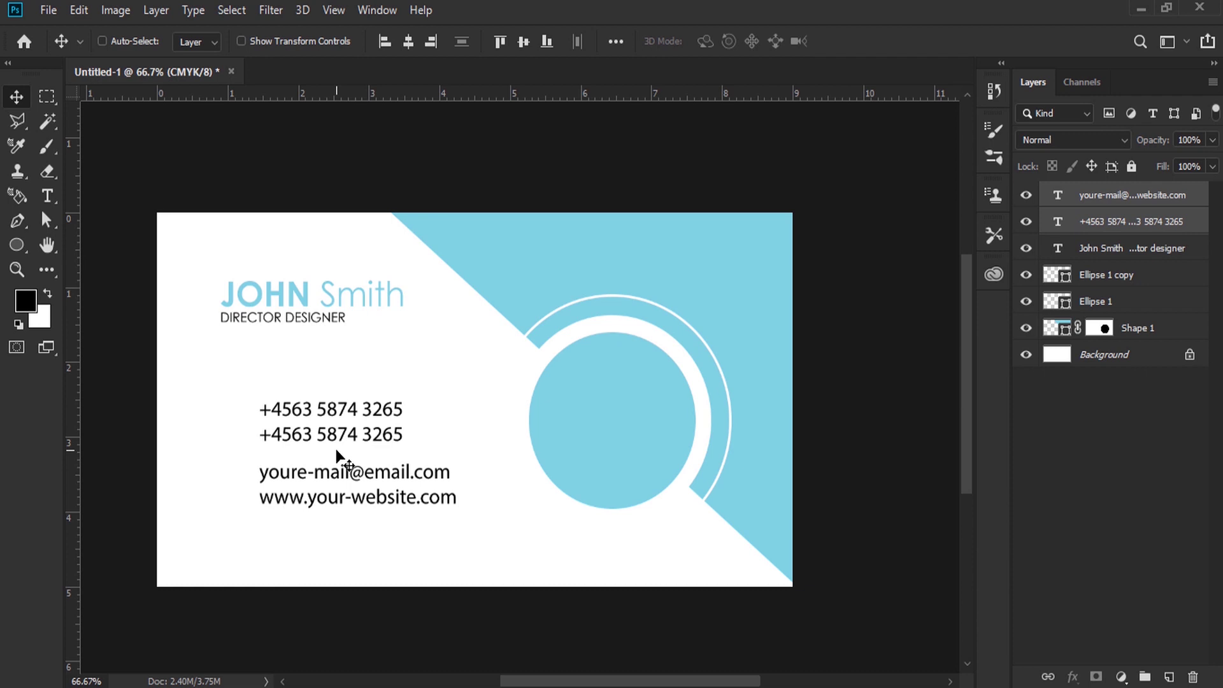
{"action": "key", "text": "Up"}
{"action": "key", "text": "Up"}
{"action": "key", "text": "Up"}
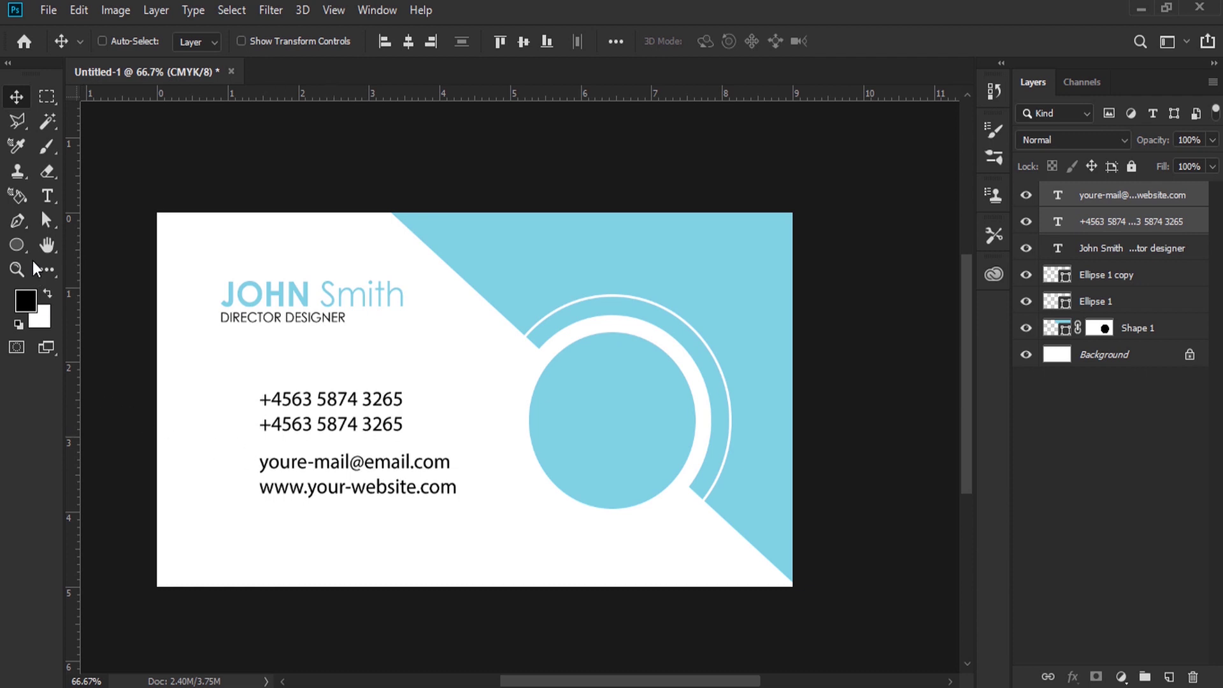
- Choose the Rectangle tool and add a new empty layer above the e-mail text layer
{"action": "left_click", "coordinate": [23, 243]}
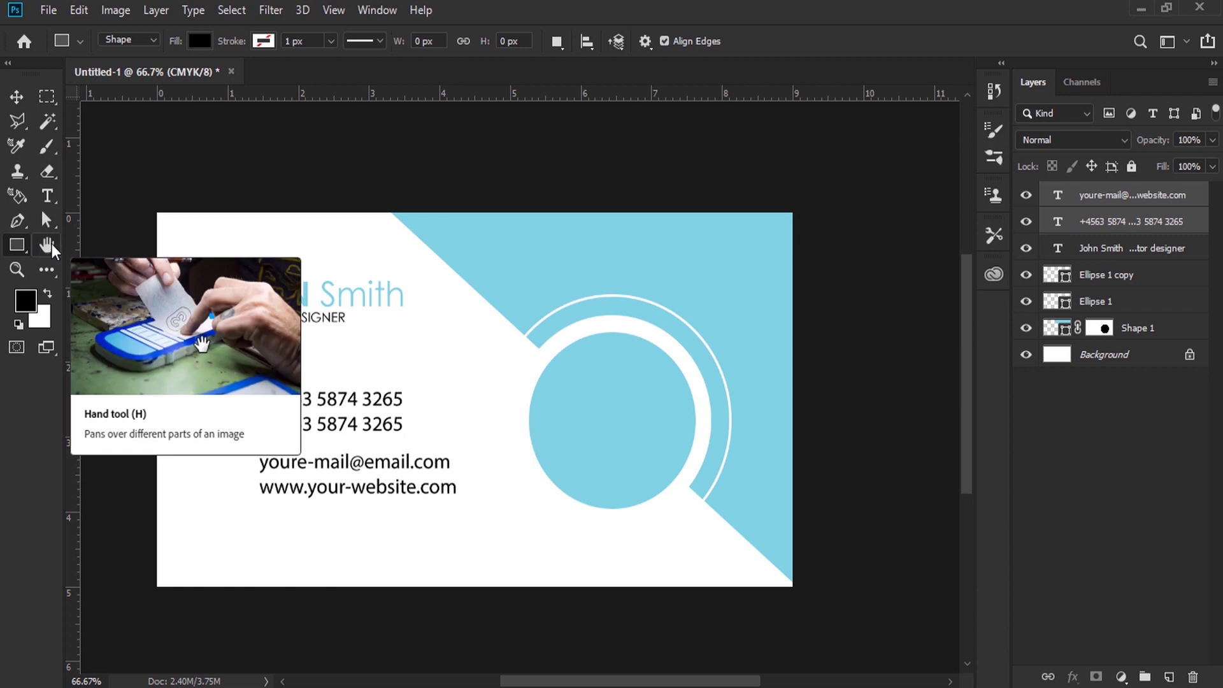
{"action": "right_click", "coordinate": [17, 244]}
{"action": "left_click", "coordinate": [96, 245]}
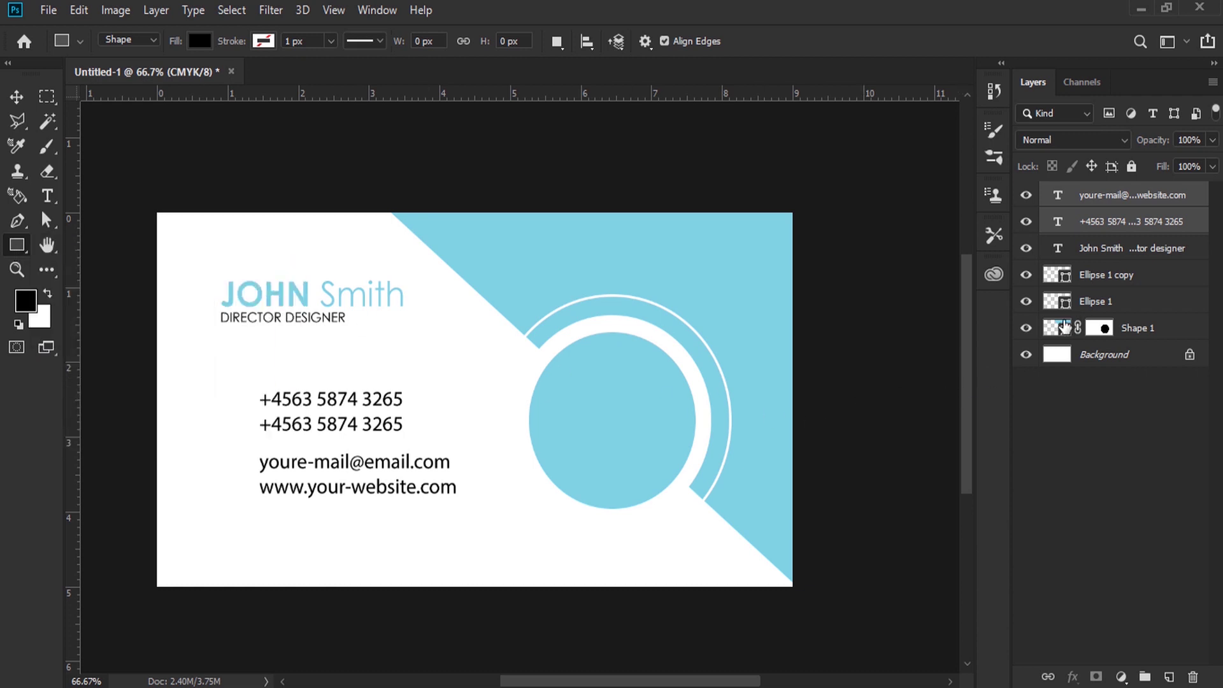
{"action": "left_click", "coordinate": [1152, 196]}
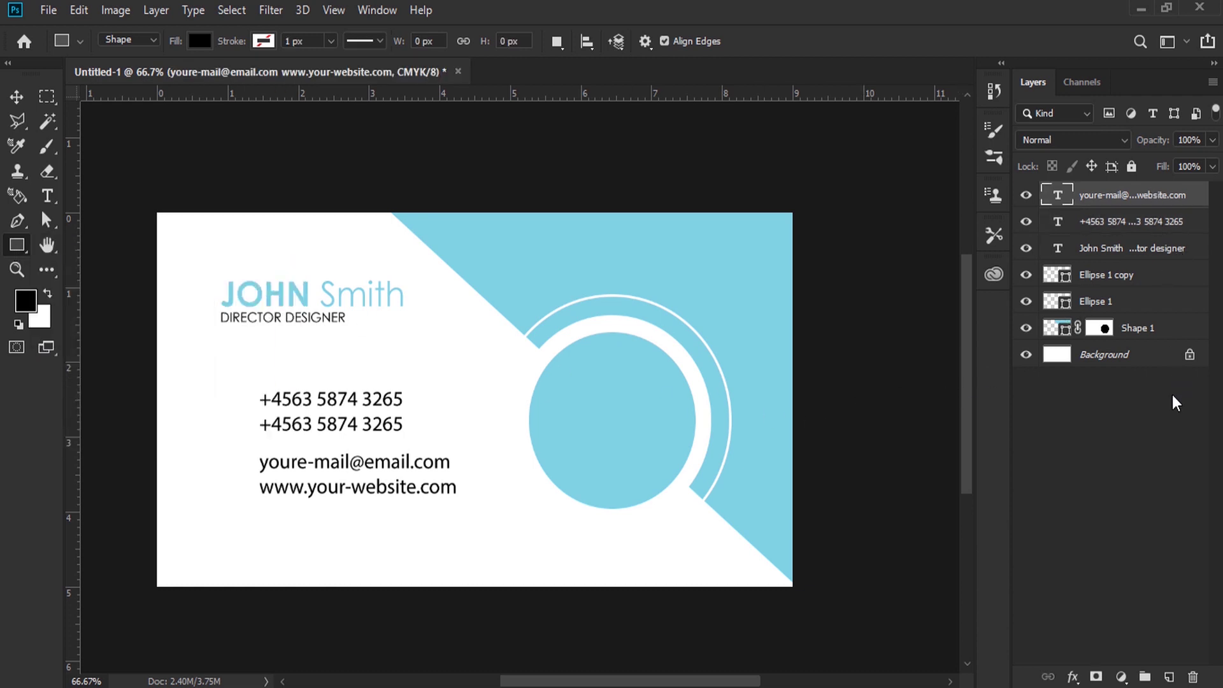
{"action": "left_click", "coordinate": [1166, 675]}
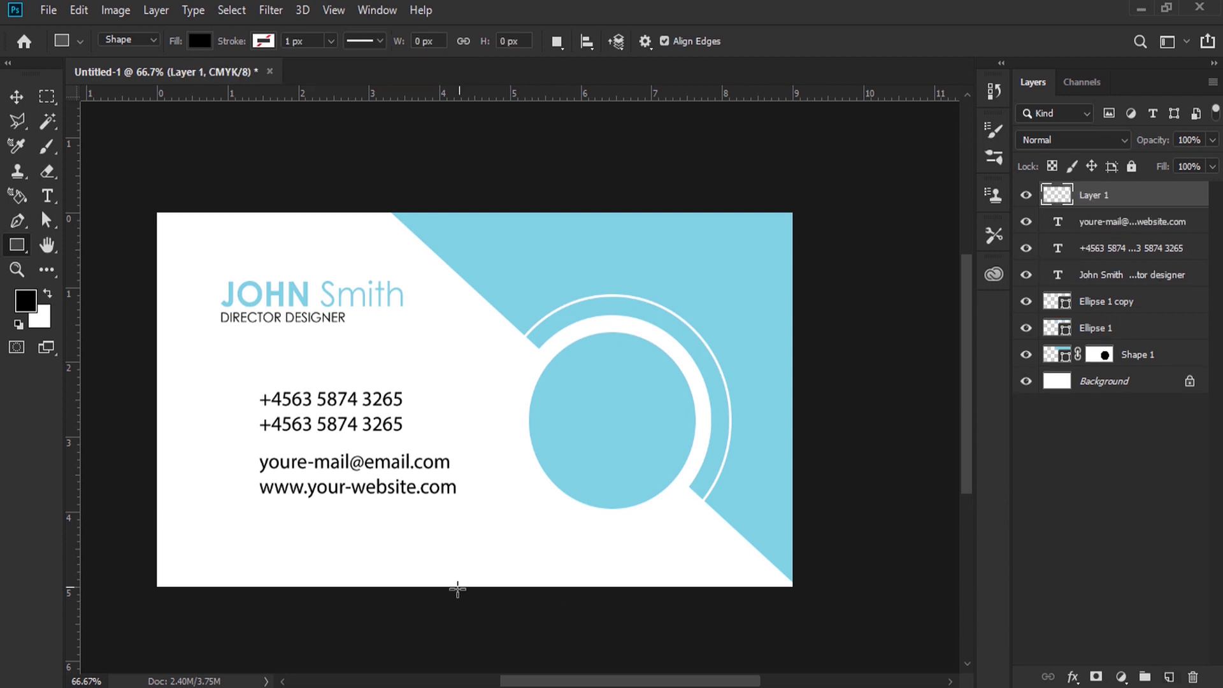
- Draw a 406 by 46 px bar at the card's bottom left, filled with the card's light blue
{"action": "left_click_drag", "start_coordinate": [128, 541], "coordinate": [327, 564]}
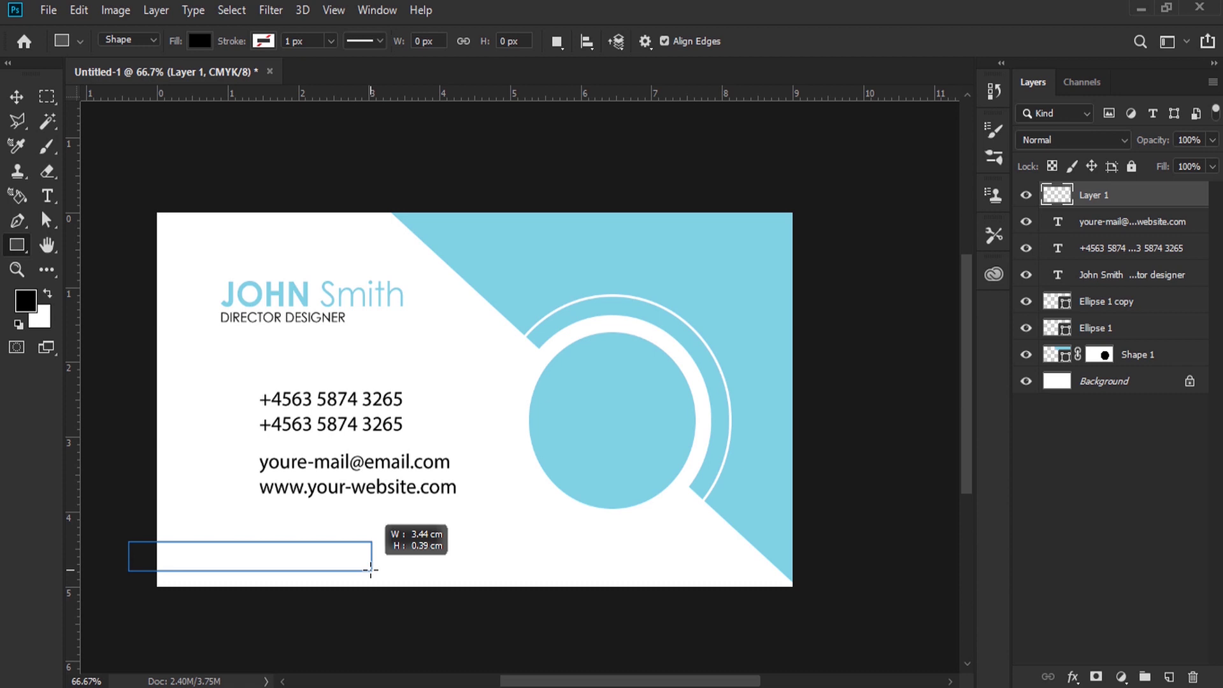
{"action": "left_click_drag", "start_coordinate": [327, 564], "coordinate": [372, 571]}
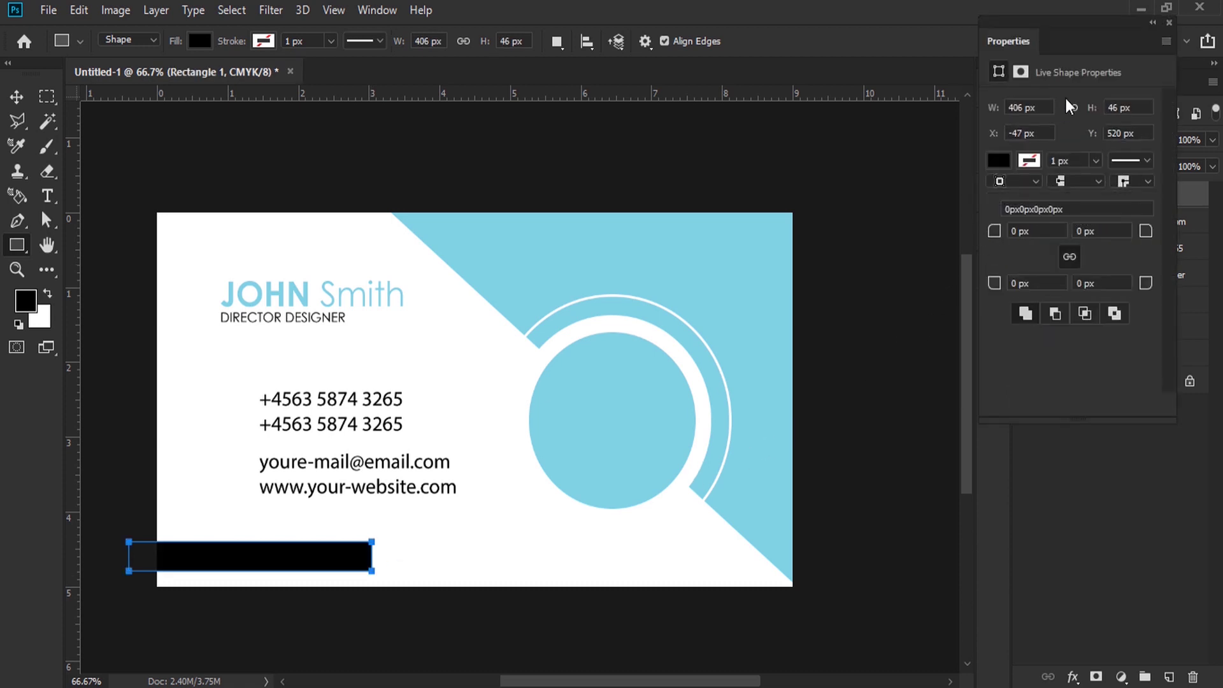
{"action": "left_click", "coordinate": [1168, 24]}
{"action": "key", "text": "i"}
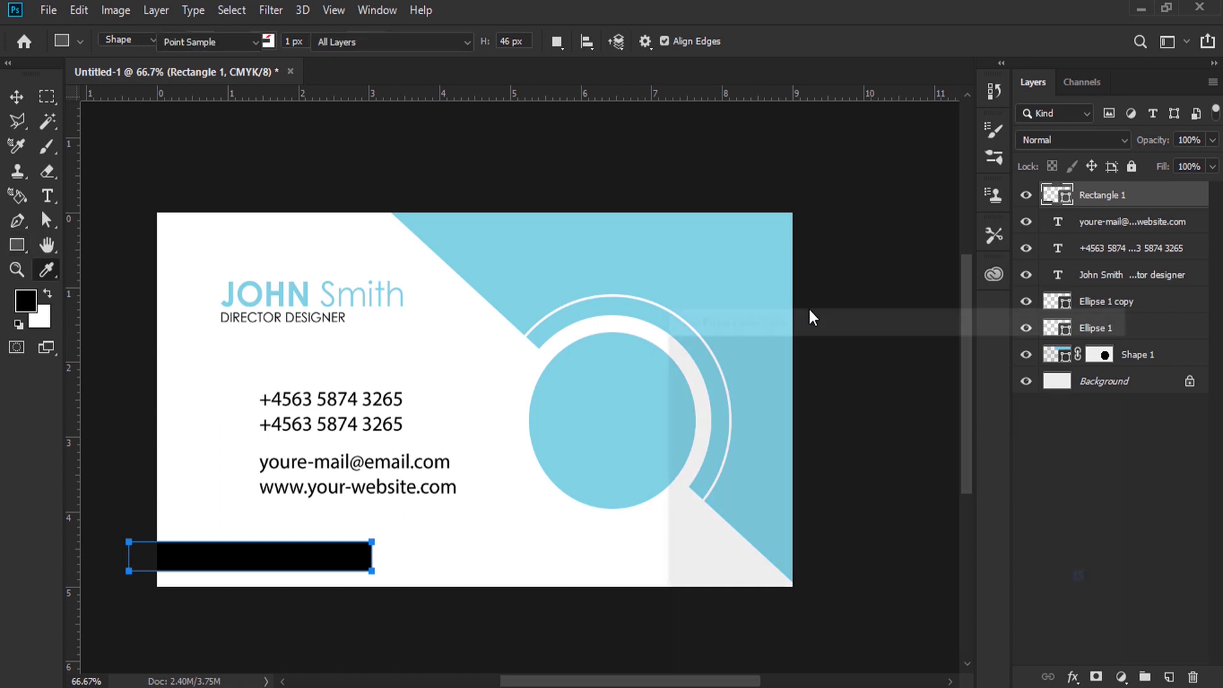
{"action": "left_click", "coordinate": [593, 269]}
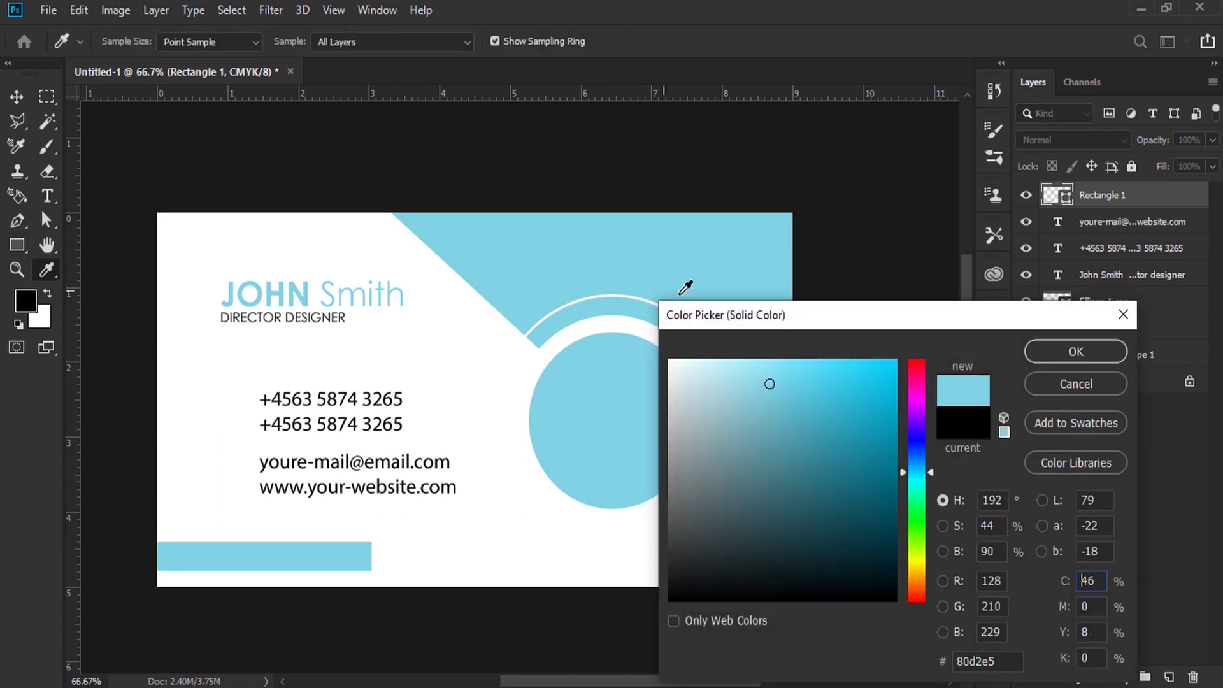
{"action": "left_click", "coordinate": [1072, 350]}
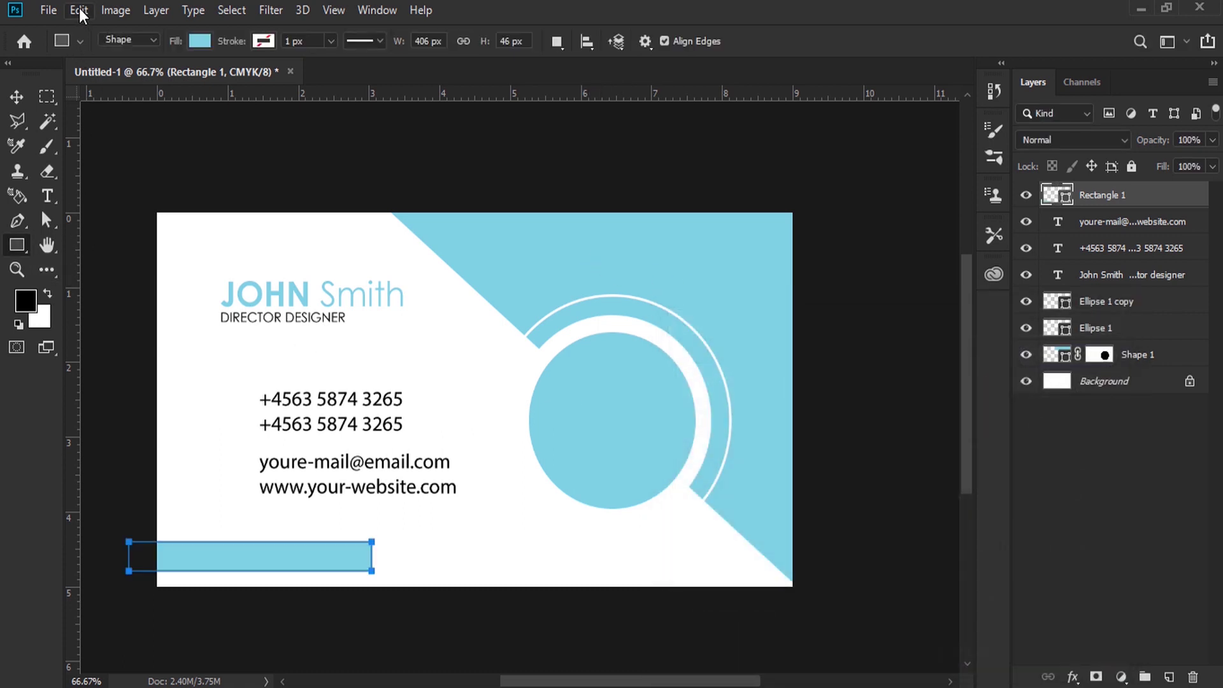
- Free Transform the light-blue bar wider to the right
{"action": "left_click", "coordinate": [79, 9]}
{"action": "left_click", "coordinate": [290, 420]}
{"action": "left_click_drag", "start_coordinate": [372, 555], "coordinate": [408, 571]}
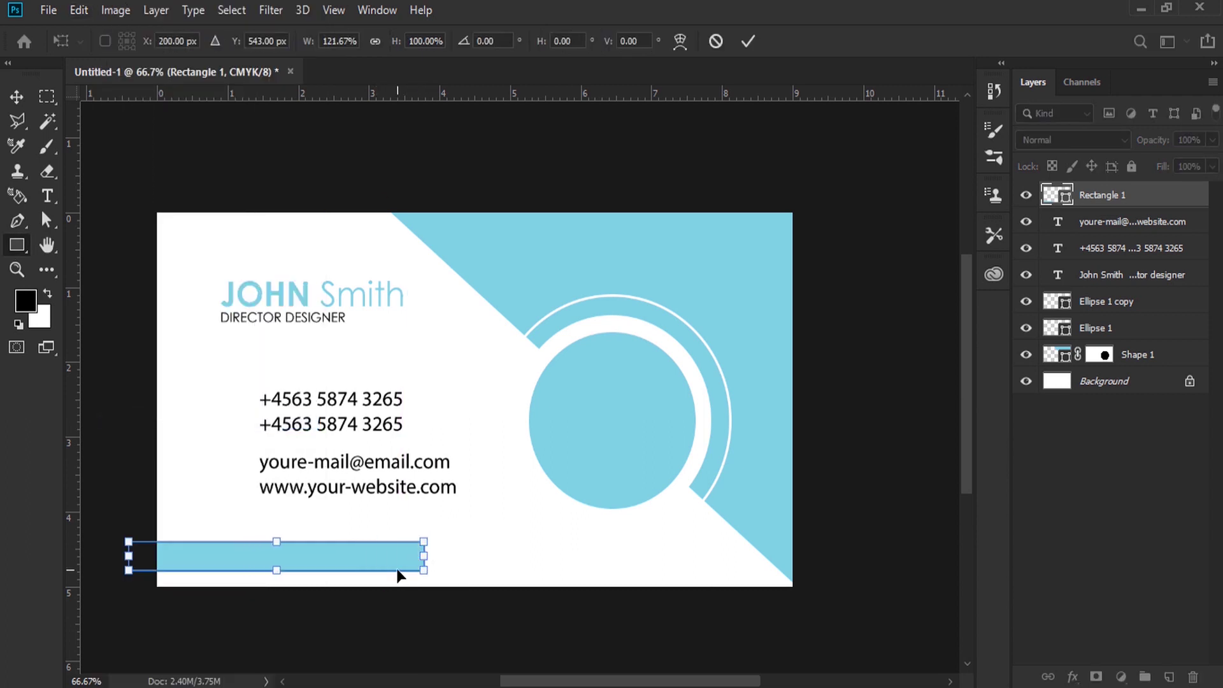
{"action": "key", "text": "Return"}
- Duplicate the light-blue bar layer and slide the copy to the right
{"action": "key", "text": "v"}
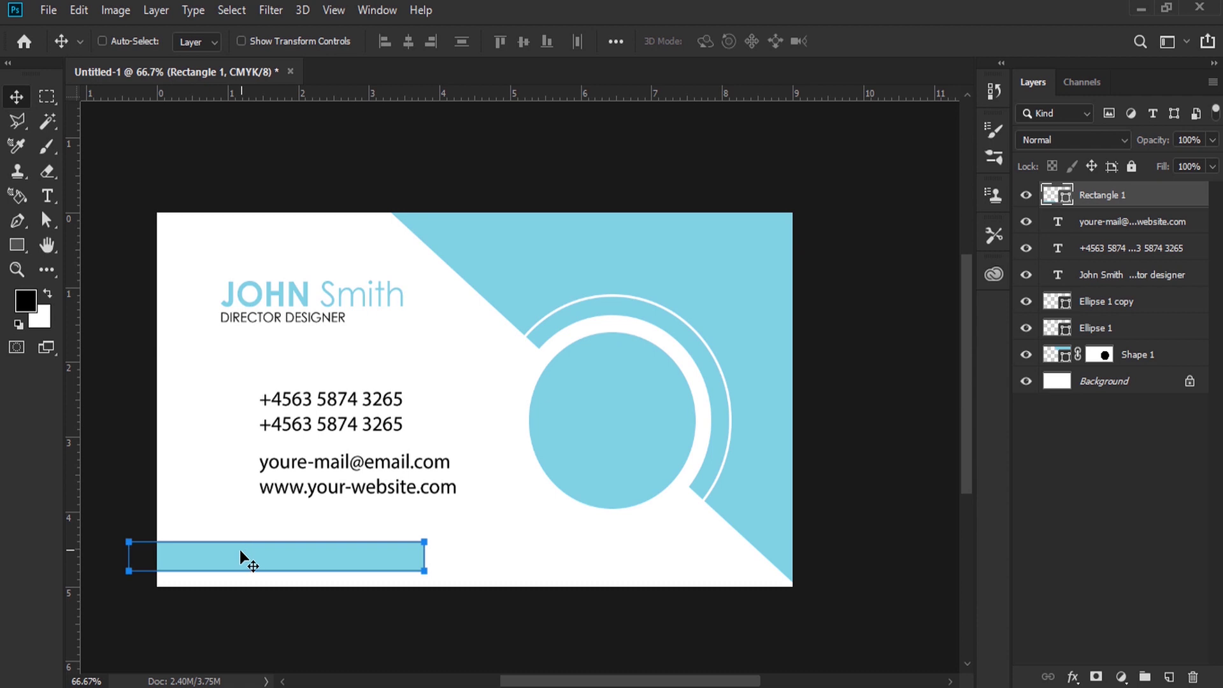
{"action": "left_click_drag", "start_coordinate": [1120, 198], "coordinate": [1169, 676]}
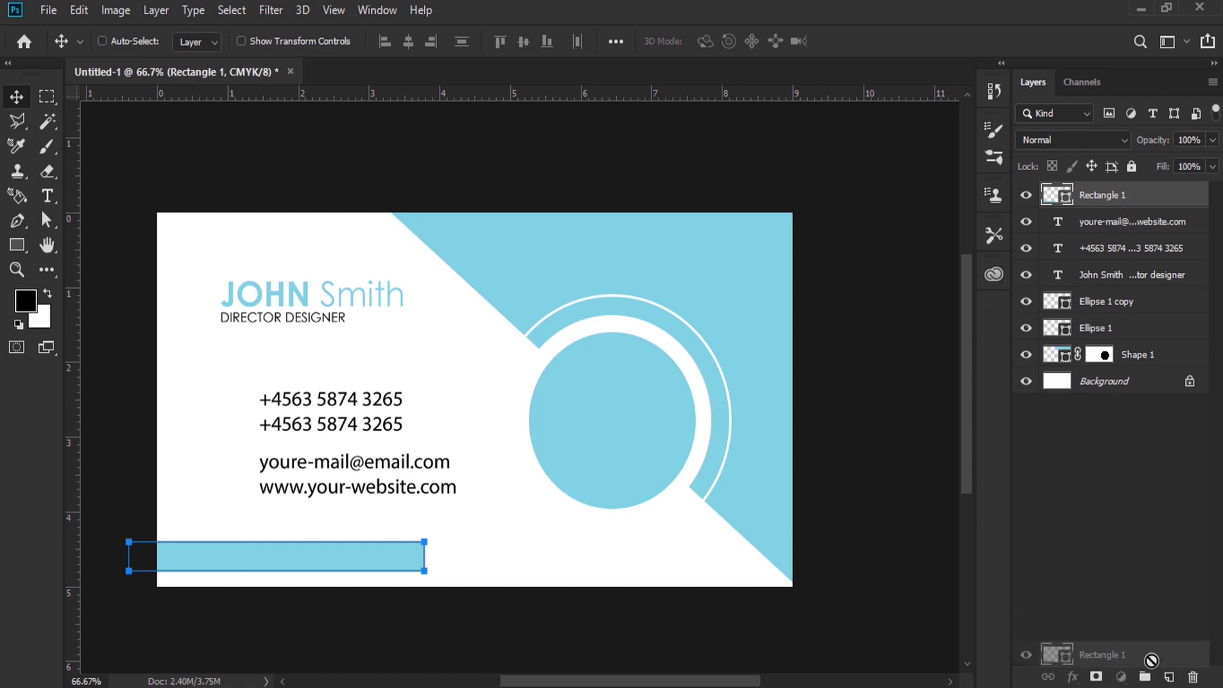
{"action": "left_click_drag", "start_coordinate": [245, 565], "coordinate": [567, 577]}
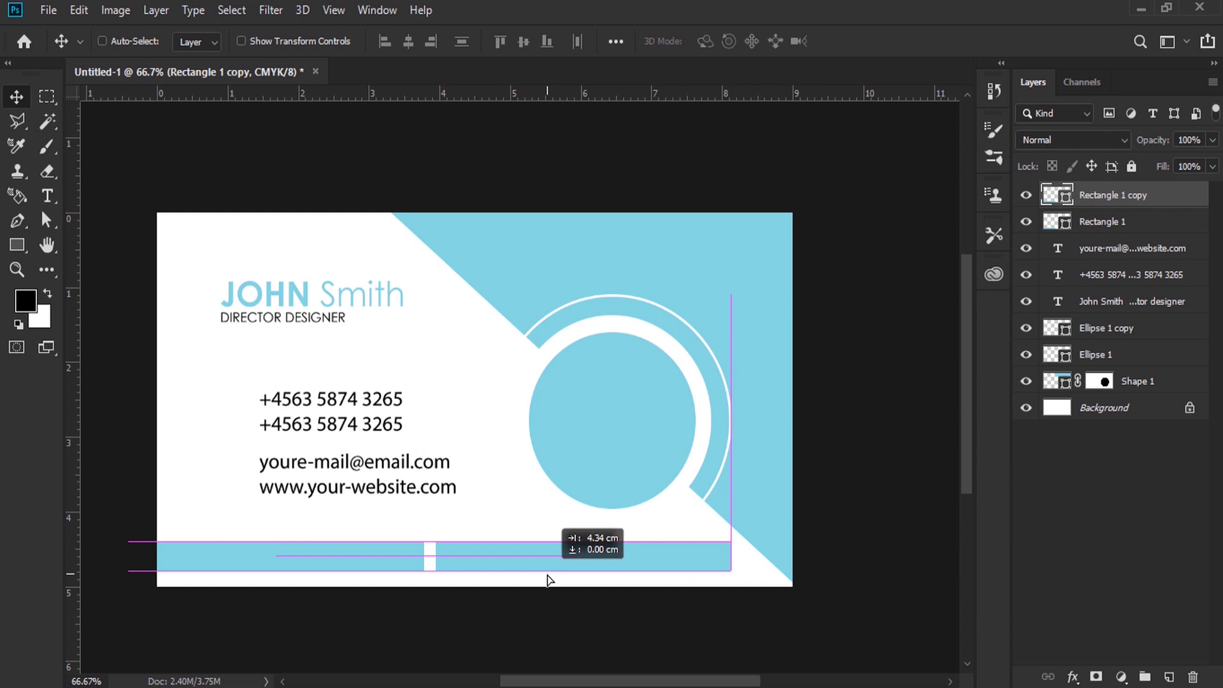
- Place the bar copy beside the original and recolour it darker blue #25a7c6
{"action": "left_click_drag", "start_coordinate": [567, 578], "coordinate": [544, 581]}
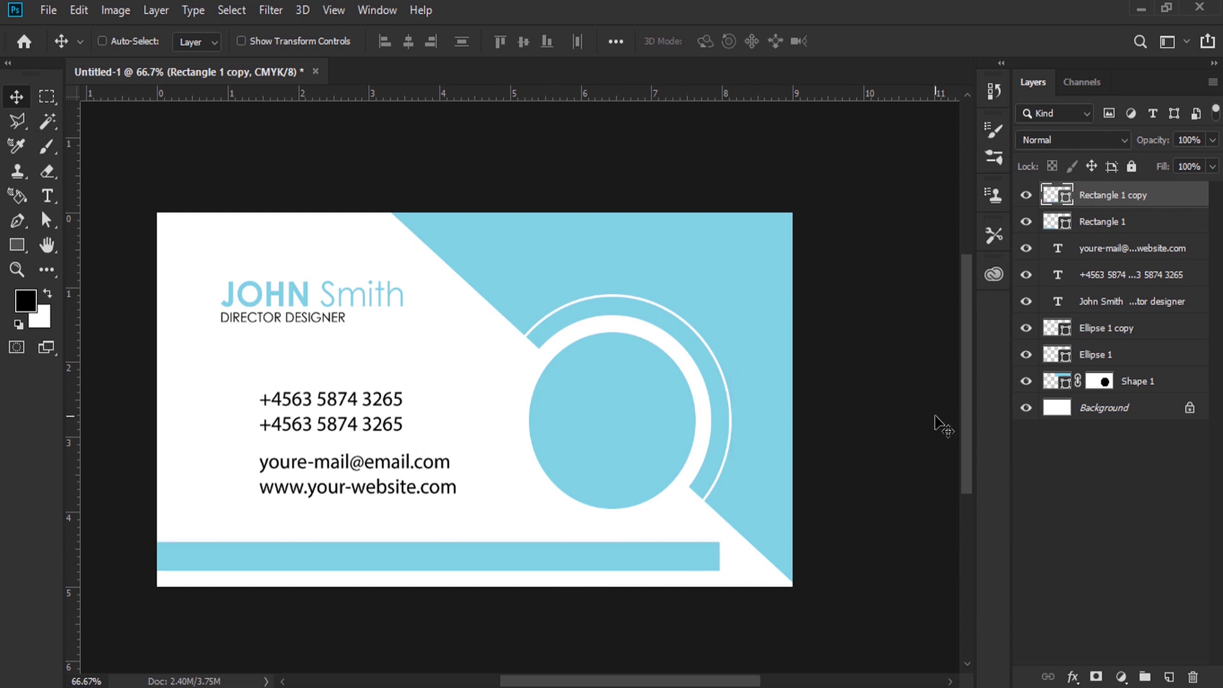
{"action": "double_click", "coordinate": [1055, 195]}
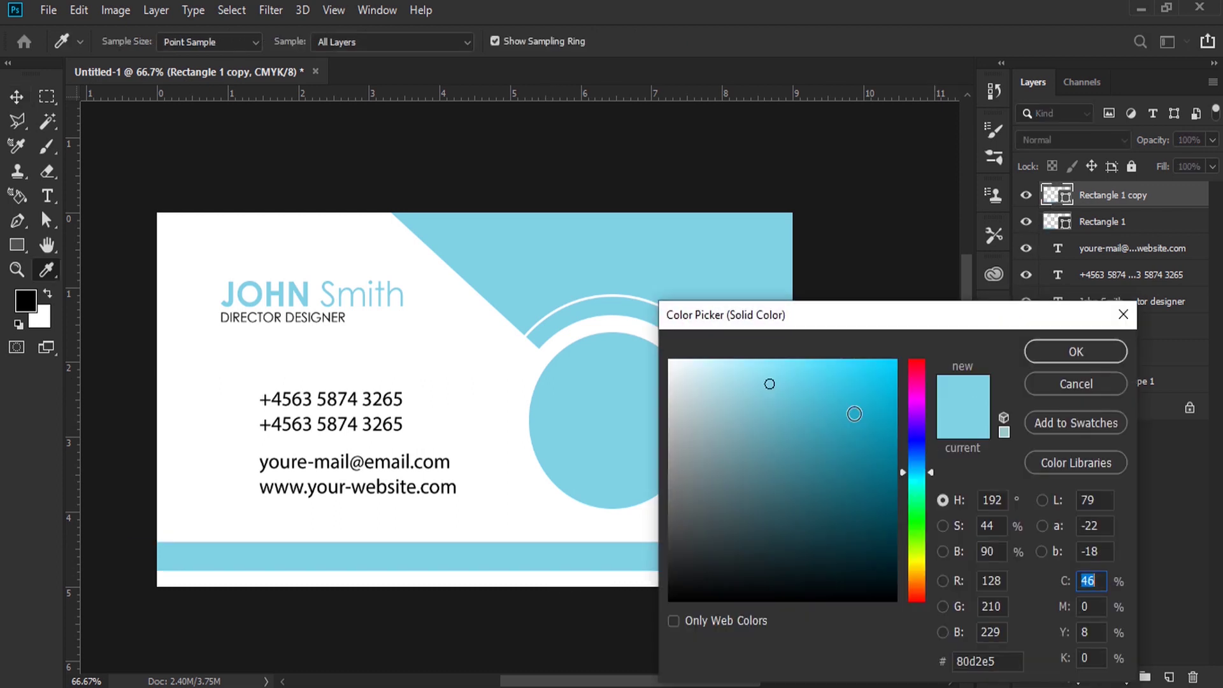
{"action": "left_click", "coordinate": [854, 414]}
{"action": "left_click", "coordinate": [1076, 351]}
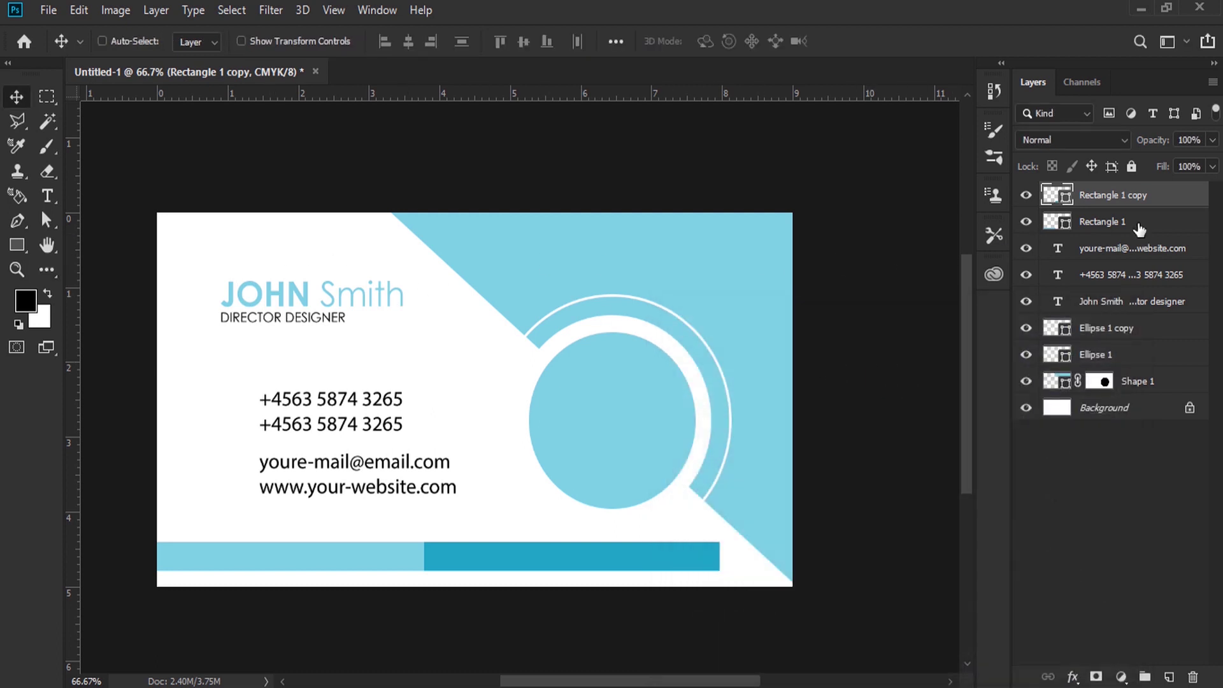
- Stretch both footer bars to the card's right edge, skew their ends, and move them beneath other shapes
{"action": "left_click", "coordinate": [1117, 223], "text": "ctrl"}
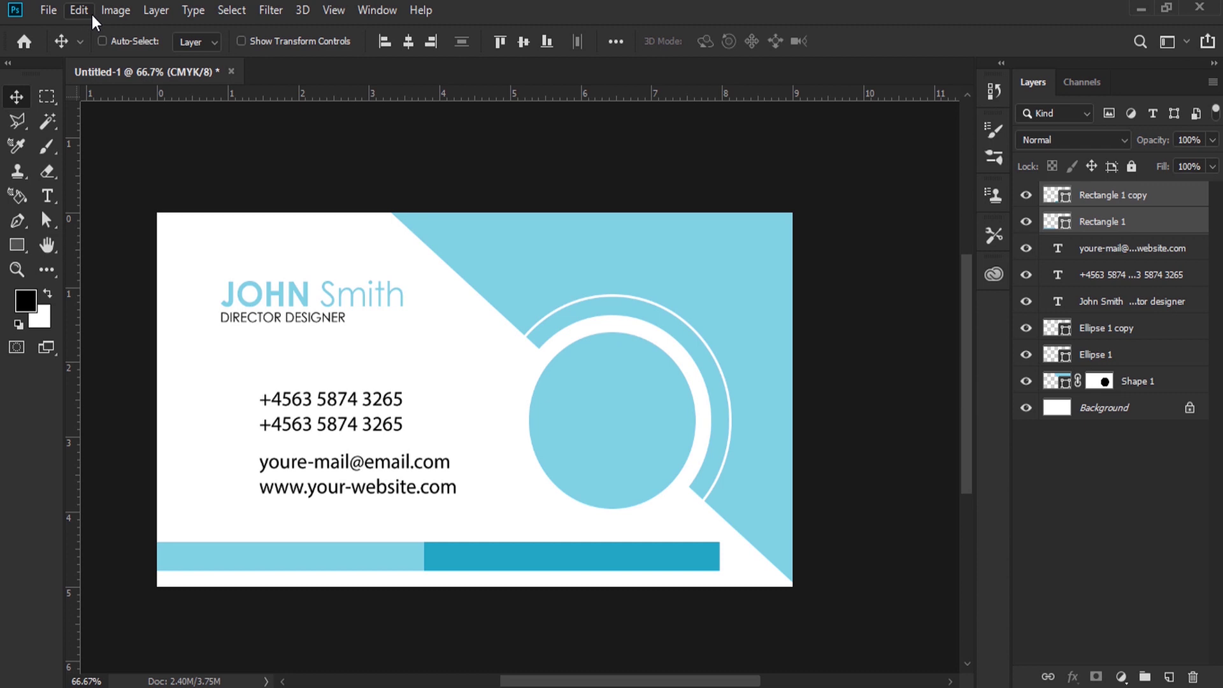
{"action": "left_click", "coordinate": [90, 11]}
{"action": "left_click", "coordinate": [293, 422]}
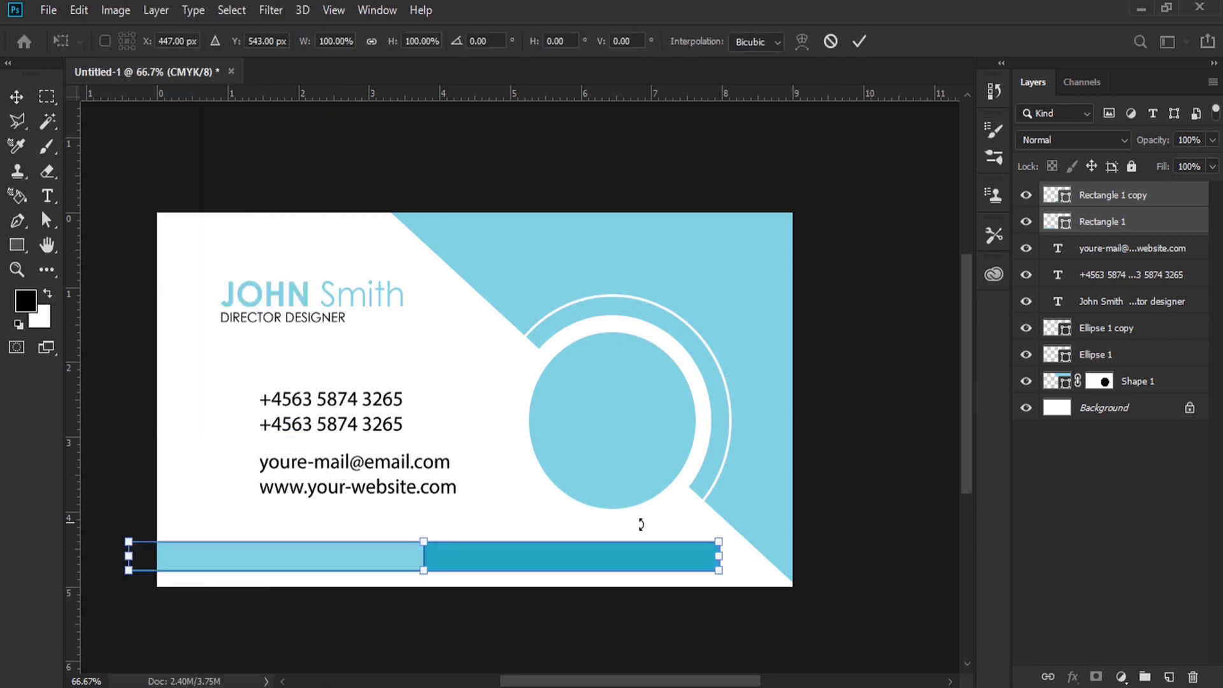
{"action": "left_click_drag", "start_coordinate": [719, 554], "coordinate": [803, 555]}
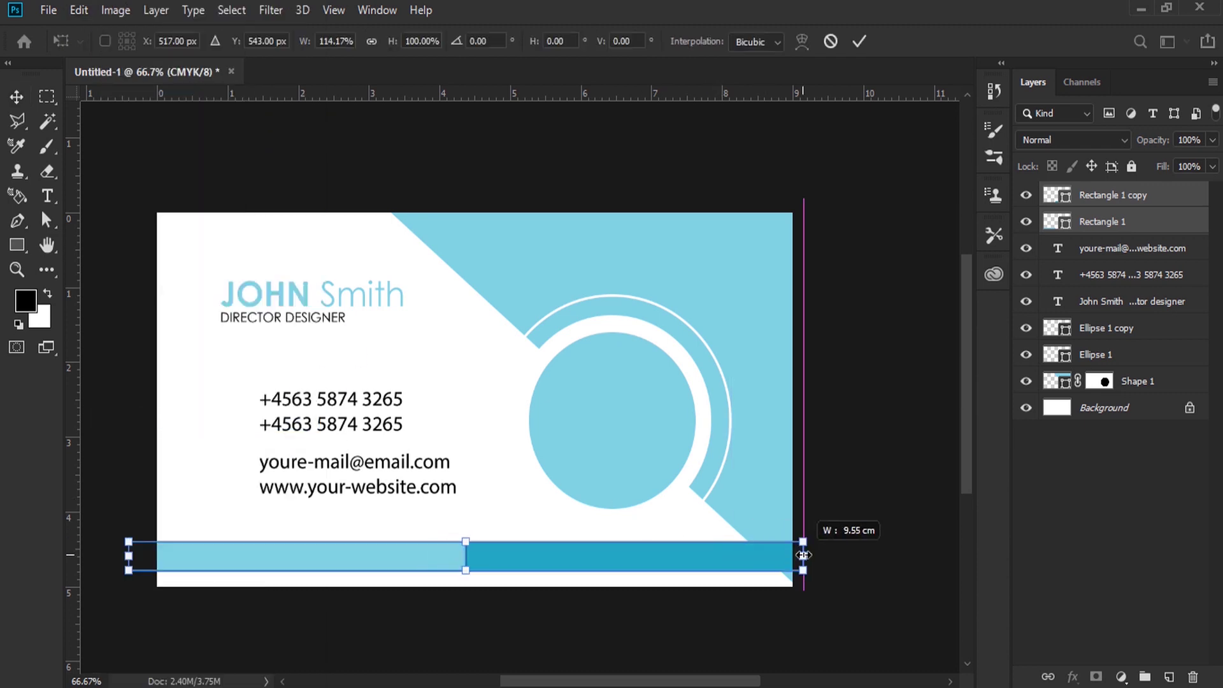
{"action": "right_click", "coordinate": [558, 559]}
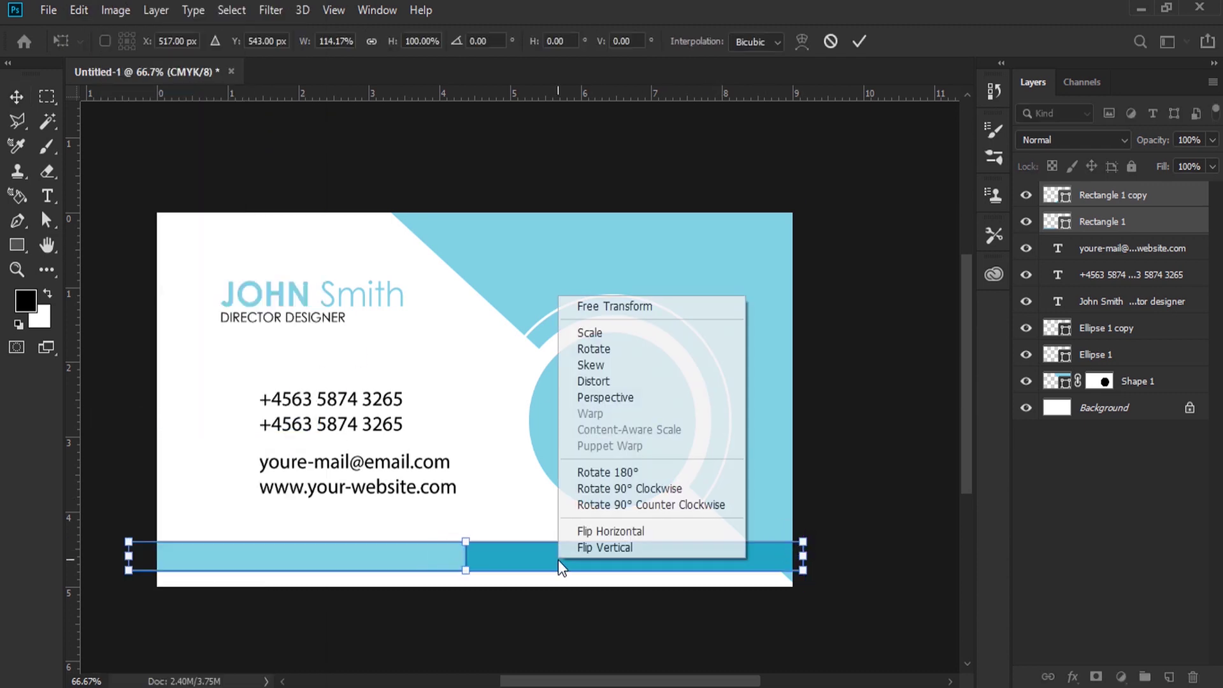
{"action": "left_click", "coordinate": [602, 396]}
{"action": "left_click_drag", "start_coordinate": [471, 541], "coordinate": [443, 541]}
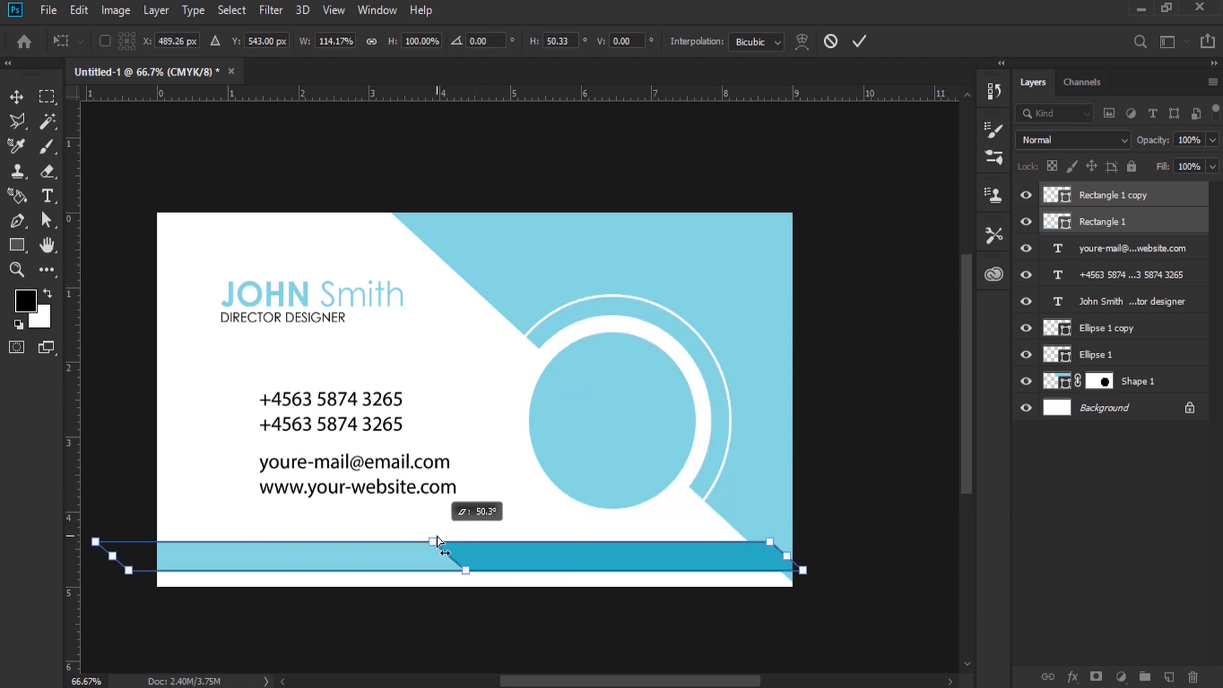
{"action": "key", "text": "Return"}
{"action": "left_click_drag", "start_coordinate": [1113, 225], "coordinate": [1113, 388]}
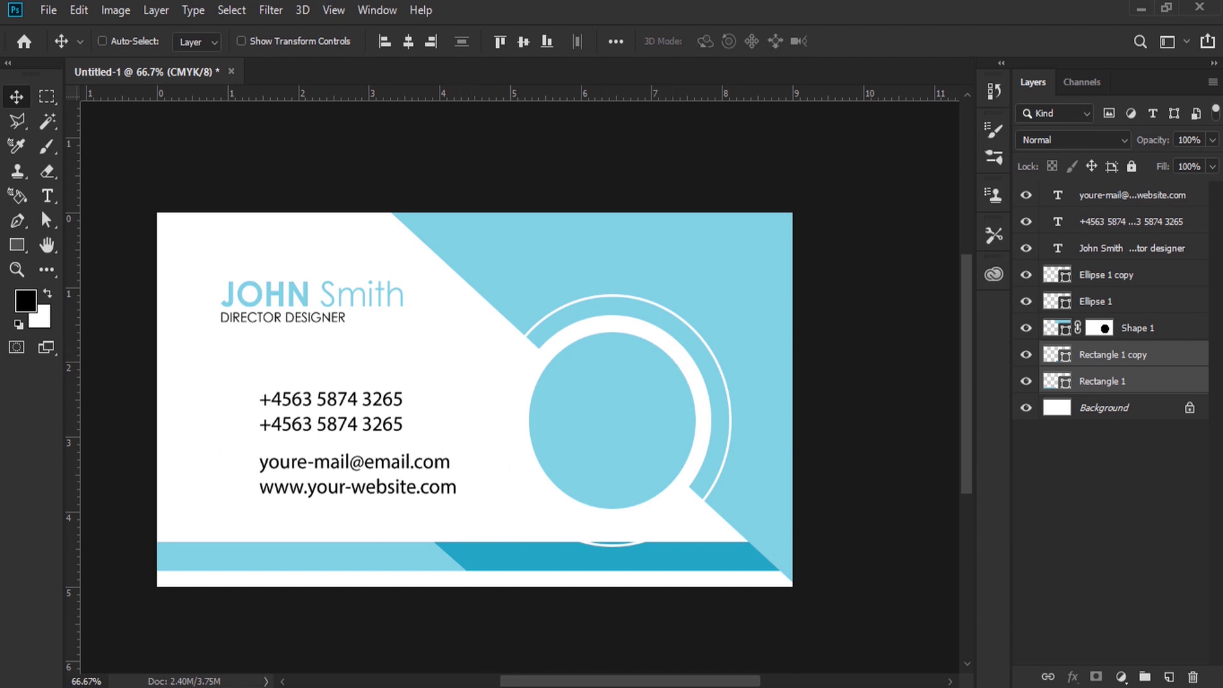
- Copy the 'Lorem Ipsum is simply' tagline line from the Word notes
{"action": "key", "text": "alt+Tab"}
{"action": "scroll", "coordinate": [374, 508], "scroll_direction": "down", "scroll_amount": 1}
{"action": "scroll", "coordinate": [373, 513], "scroll_direction": "down", "scroll_amount": 2}
{"action": "left_click_drag", "start_coordinate": [383, 555], "coordinate": [210, 559]}
{"action": "key", "text": "ctrl+c"}
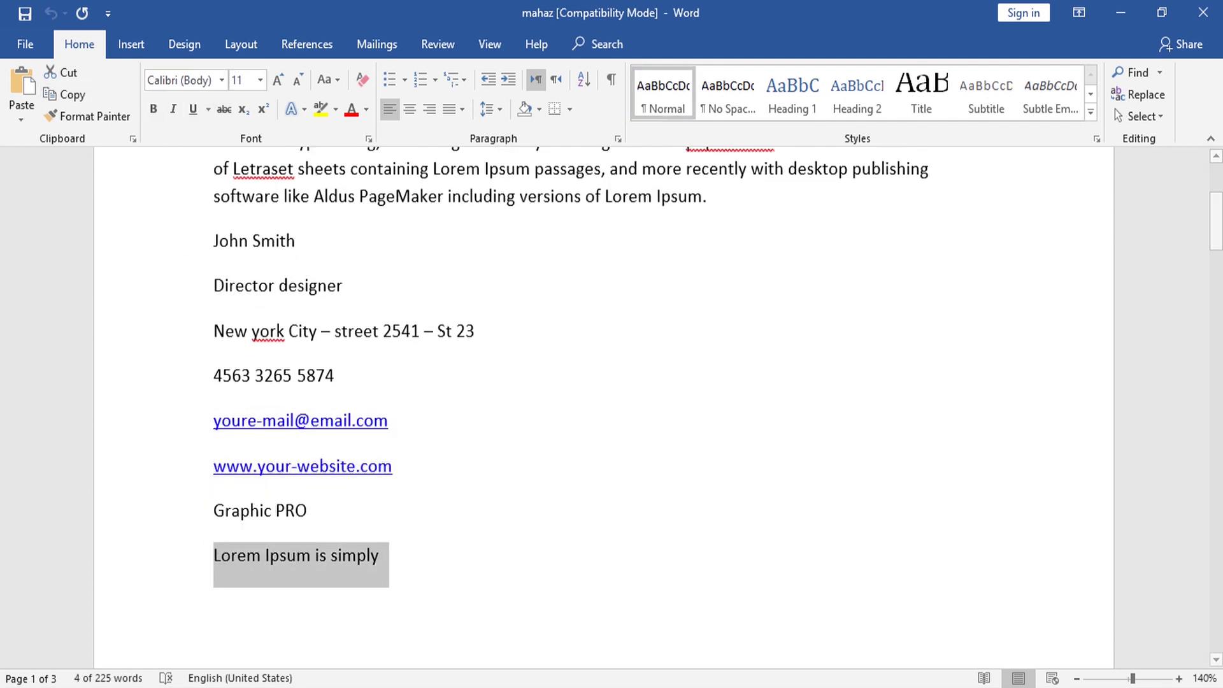
{"action": "key", "text": "alt+Tab"}
{"action": "left_click", "coordinate": [47, 194]}
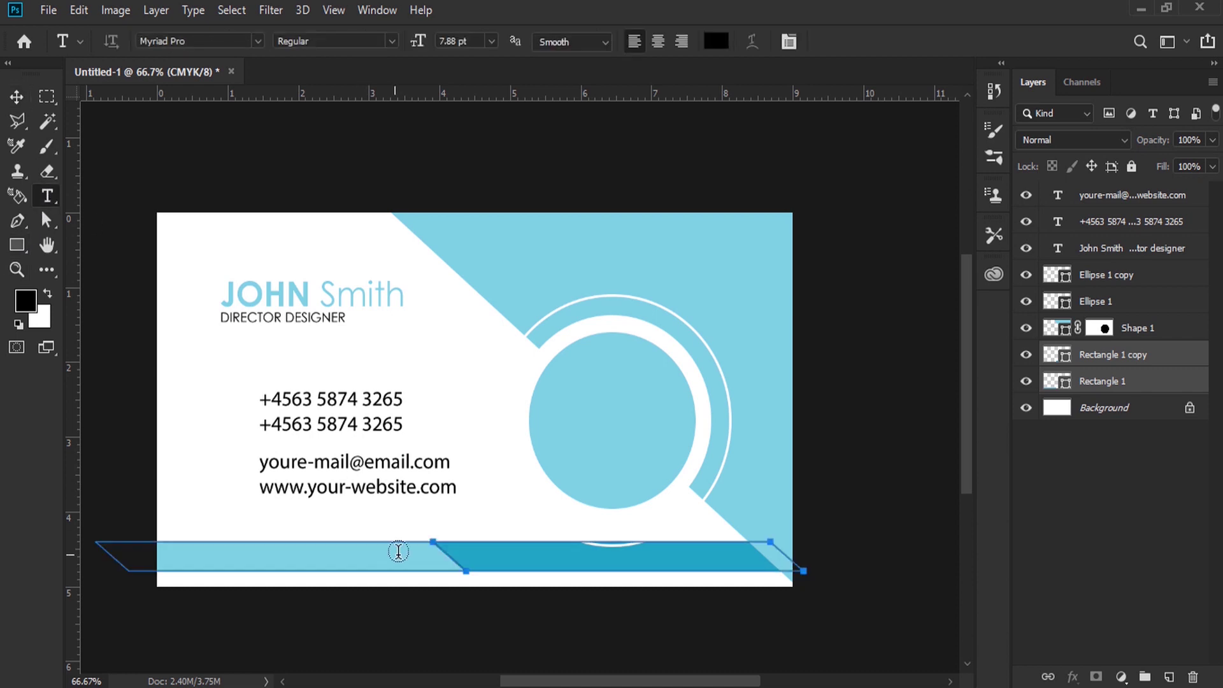
- Paste the tagline as new text and style it All Caps, 5.88 pt, tracking 80
{"action": "left_click", "coordinate": [500, 515]}
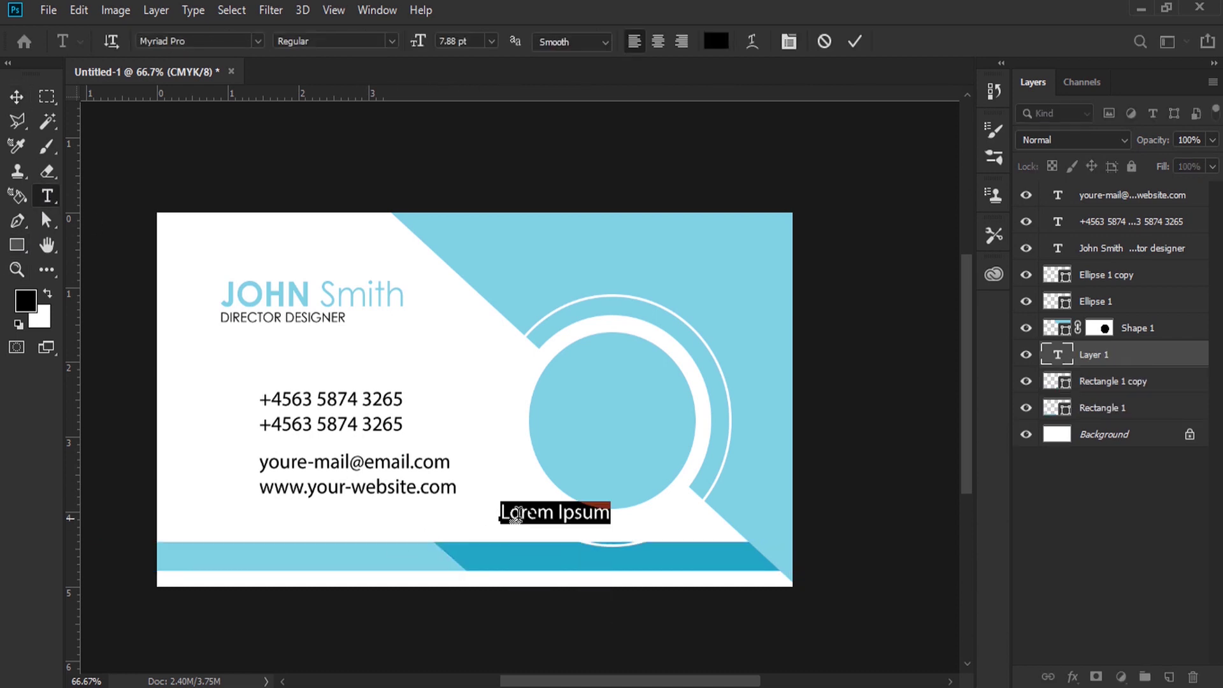
{"action": "right_click", "coordinate": [518, 515]}
{"action": "left_click", "coordinate": [558, 214]}
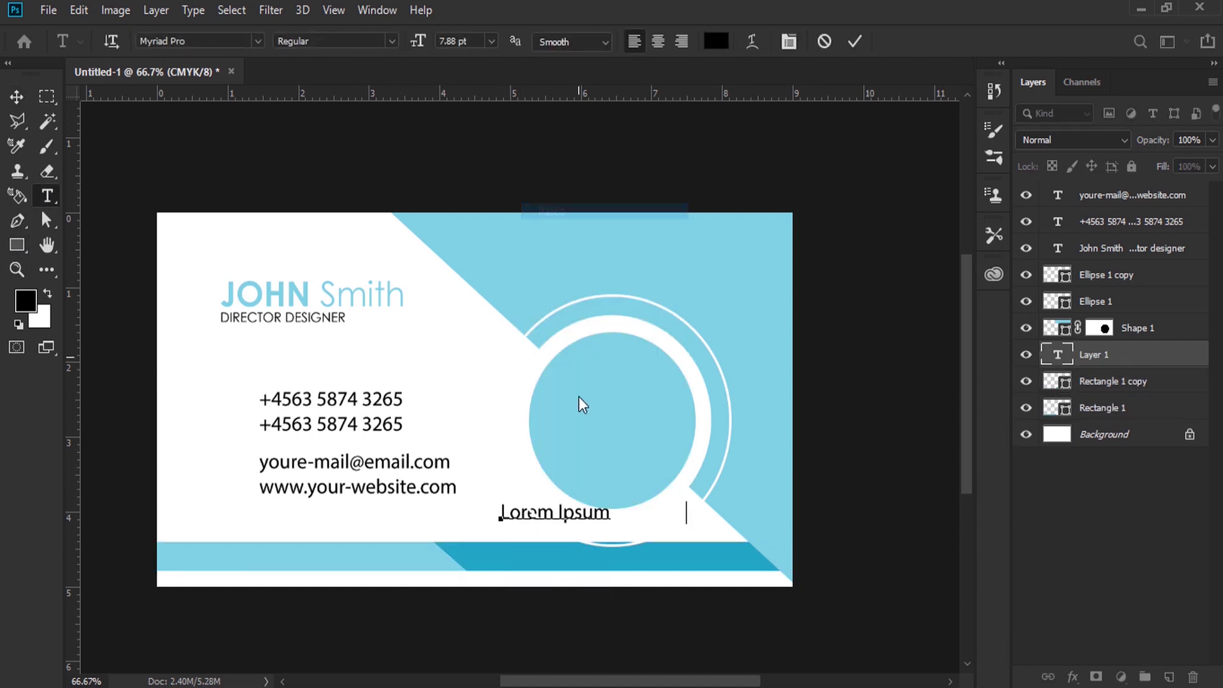
{"action": "triple_click", "coordinate": [580, 503]}
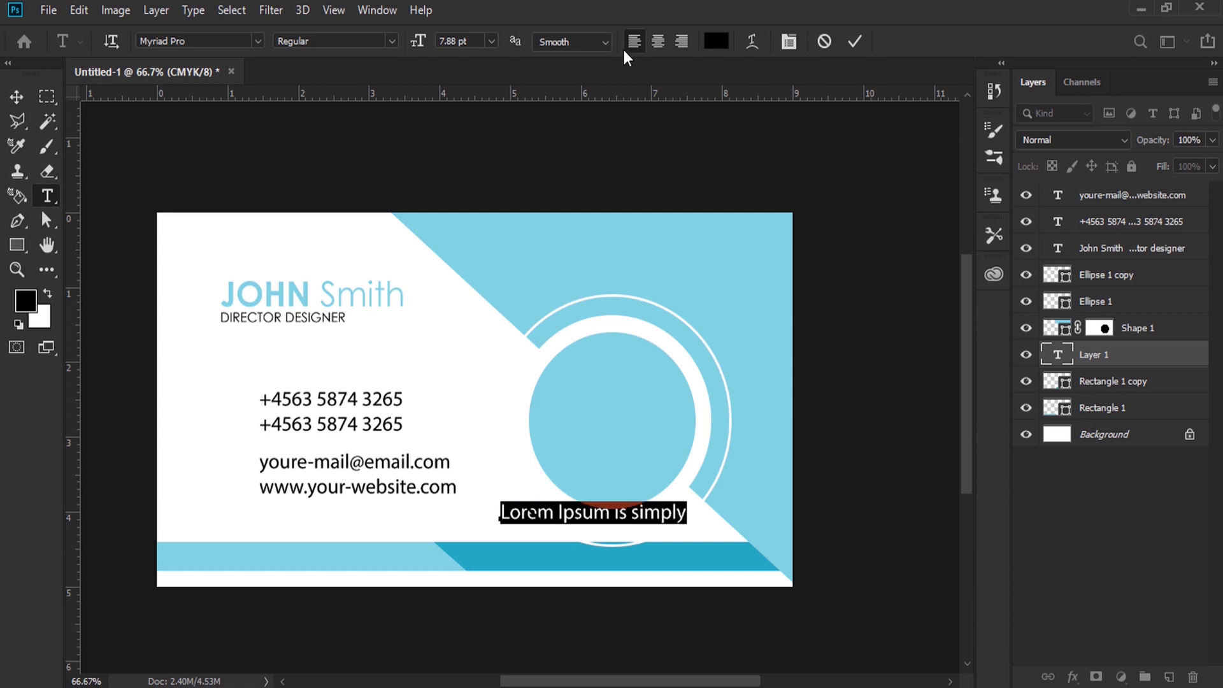
{"action": "left_click", "coordinate": [787, 41]}
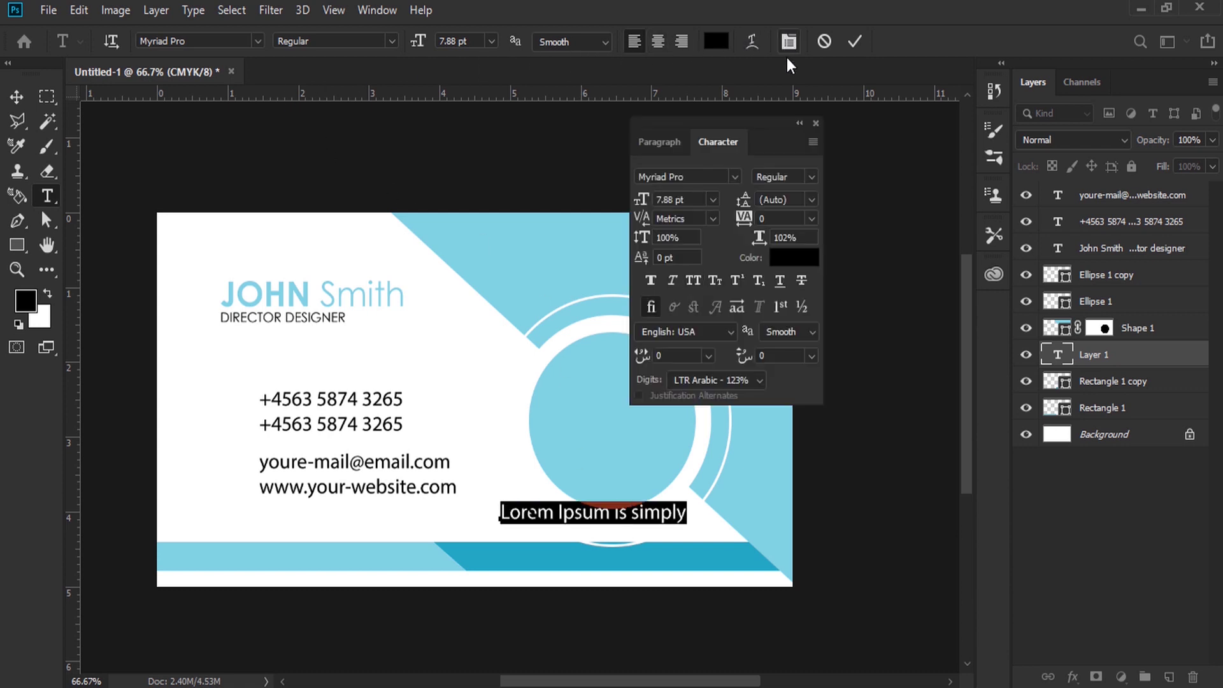
{"action": "left_click", "coordinate": [692, 281]}
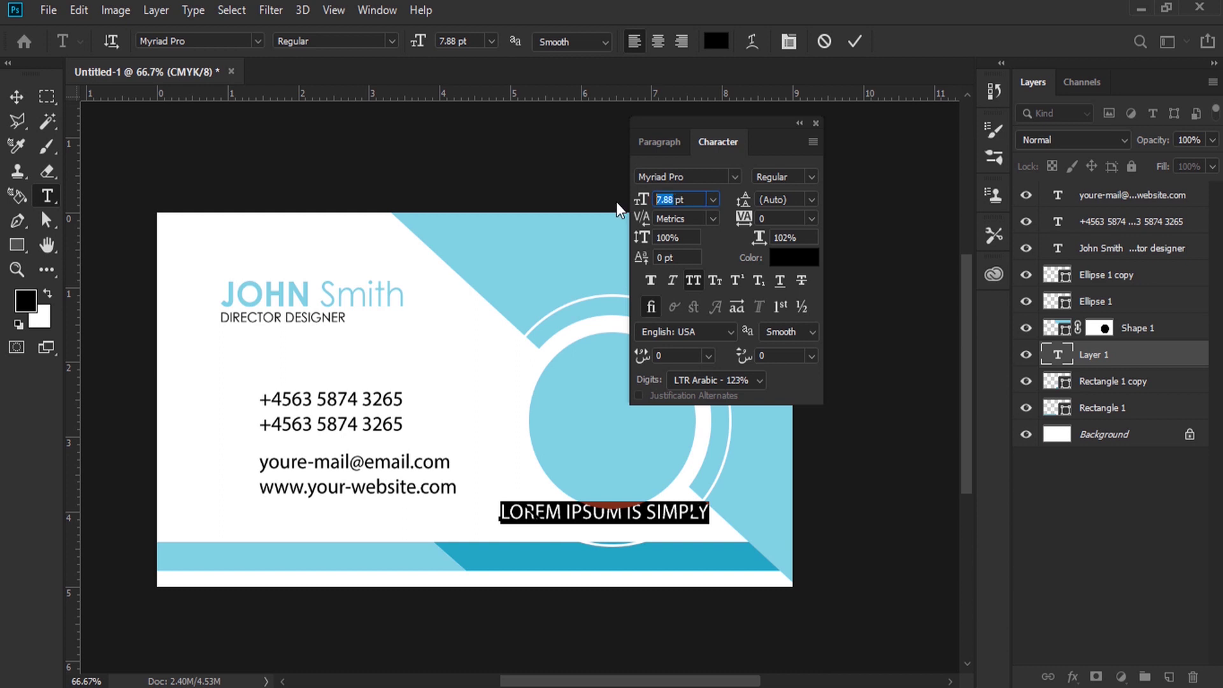
{"action": "type", "text": "5.88"}
{"action": "key", "text": "Return"}
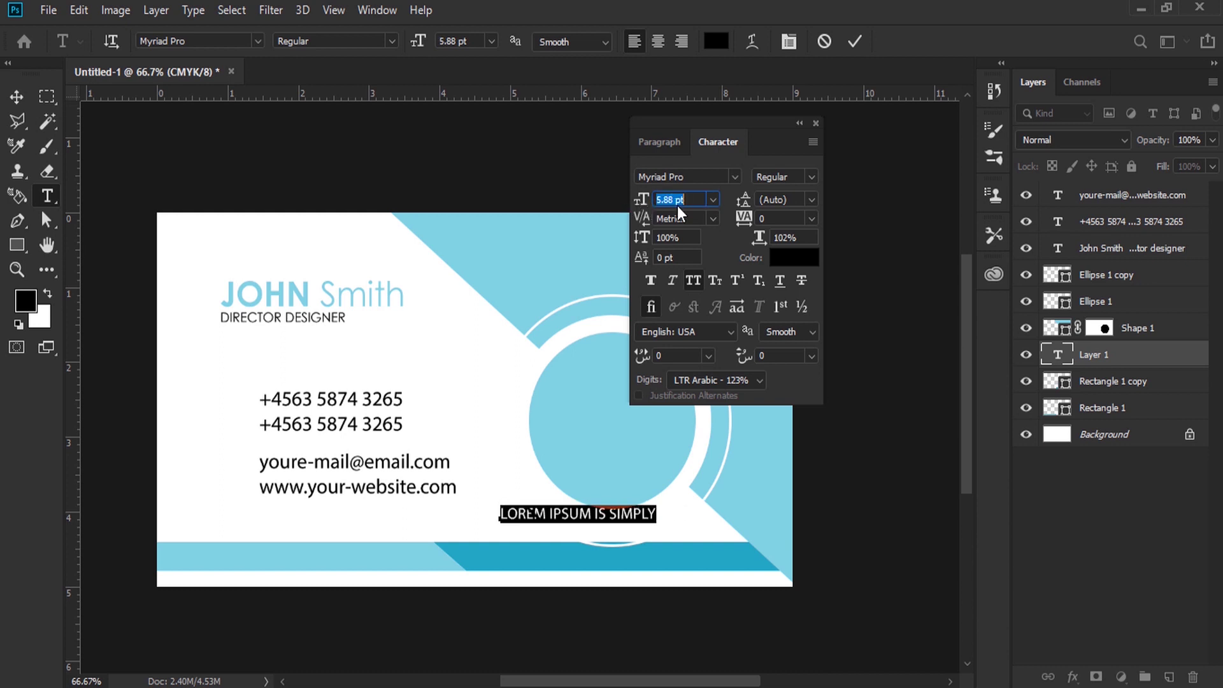
{"action": "left_click_drag", "start_coordinate": [754, 218], "coordinate": [761, 218]}
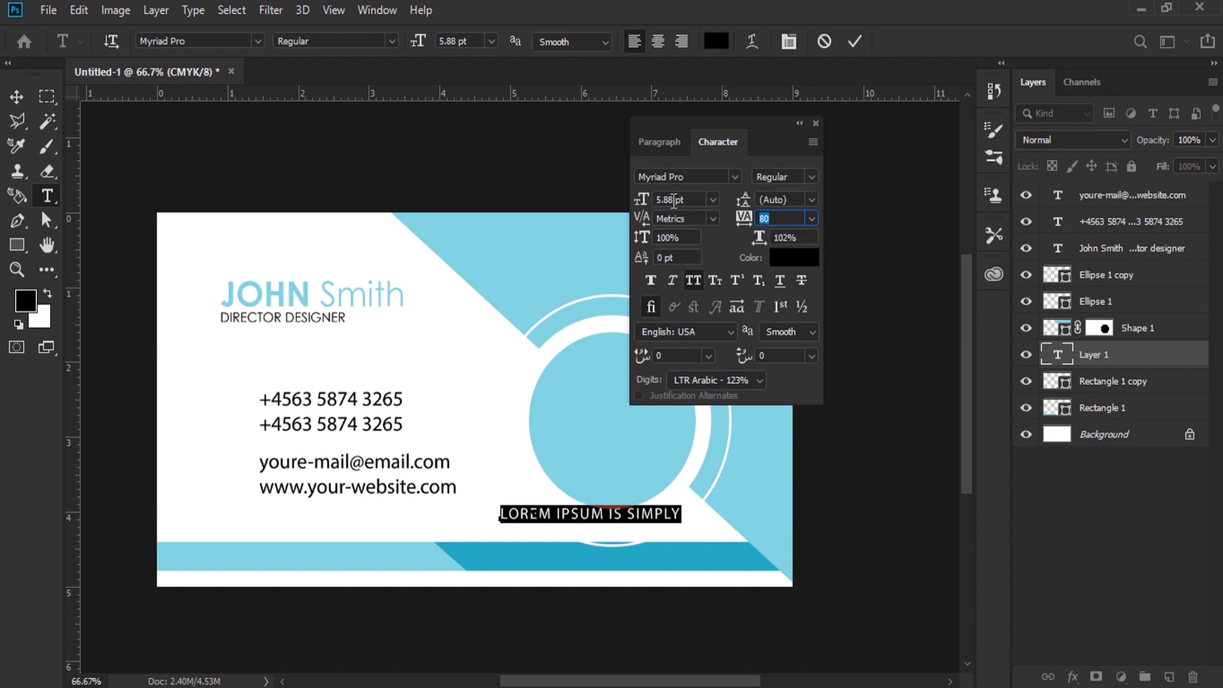
{"action": "key", "text": "ctrl+Return"}
- Move the tagline onto the blue footer bar and reopen it for editing
{"action": "key", "text": "v"}
{"action": "mouse_move", "coordinate": [575, 488]}
{"action": "left_mouse_down"}
{"action": "mouse_move", "coordinate": [577, 530]}
{"action": "mouse_move", "coordinate": [317, 533]}
{"action": "mouse_move", "coordinate": [327, 528]}
{"action": "left_mouse_up"}
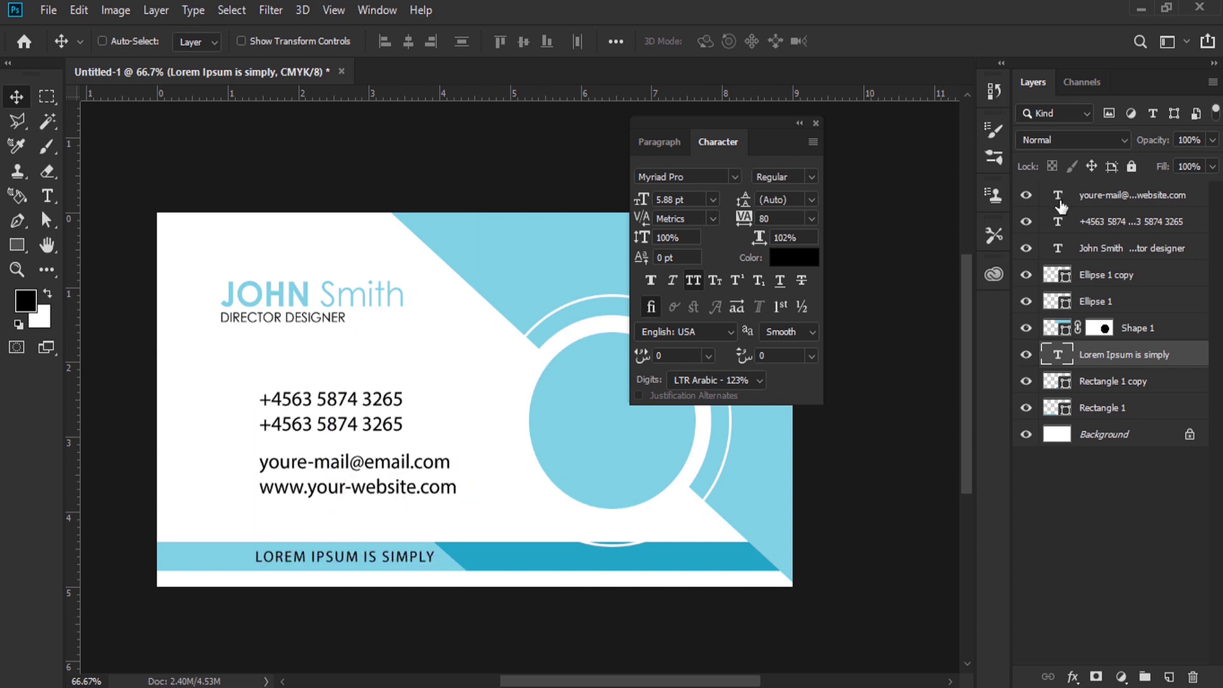
{"action": "left_click", "coordinate": [815, 123]}
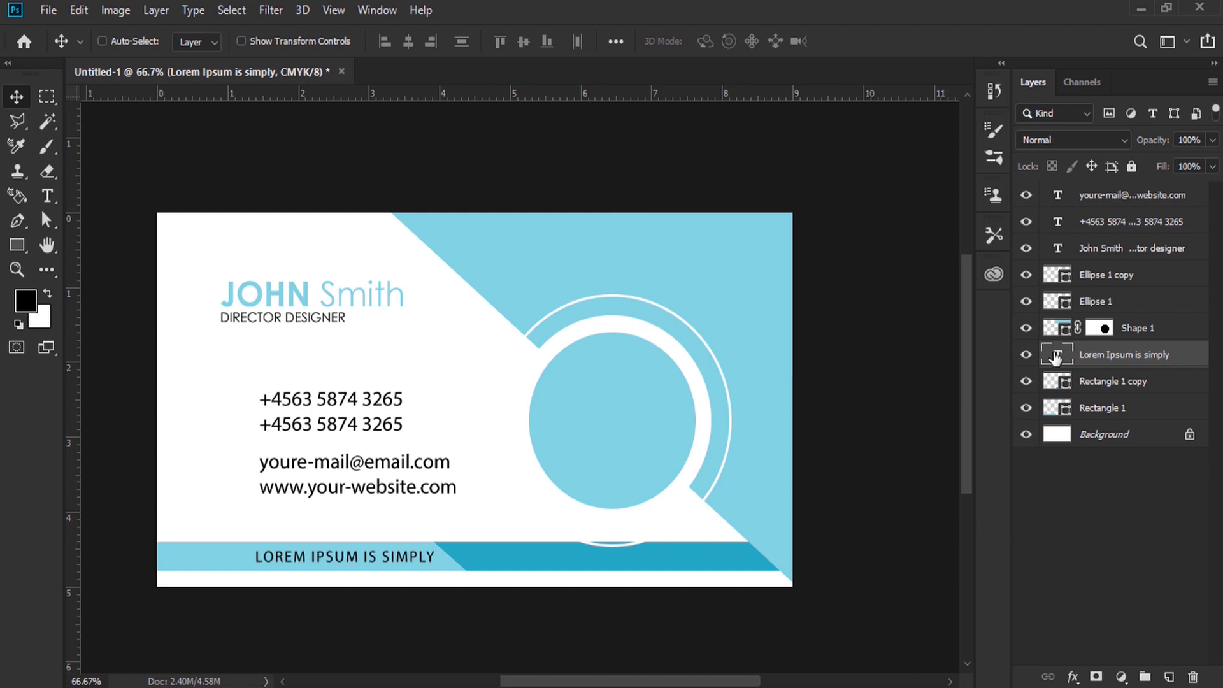
{"action": "double_click", "coordinate": [1055, 357]}
{"action": "left_click", "coordinate": [48, 297]}
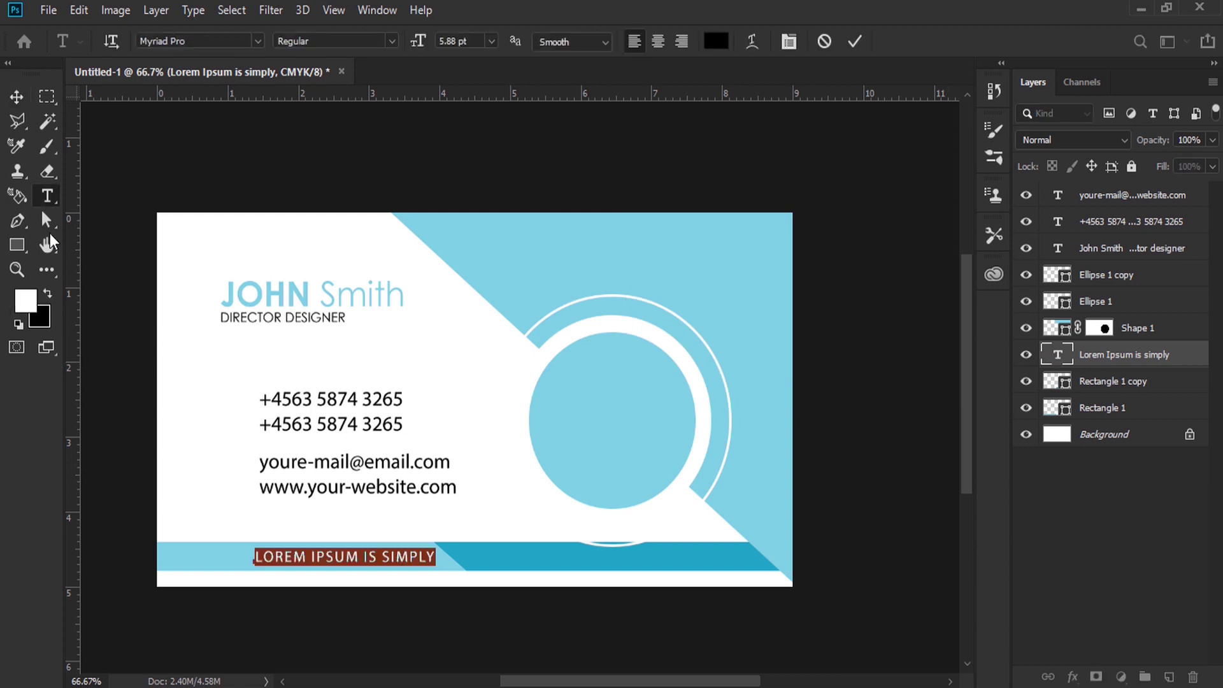
- Commit the footer text and nudge the phone and e-mail layers slightly left
{"action": "left_click", "coordinate": [17, 97]}
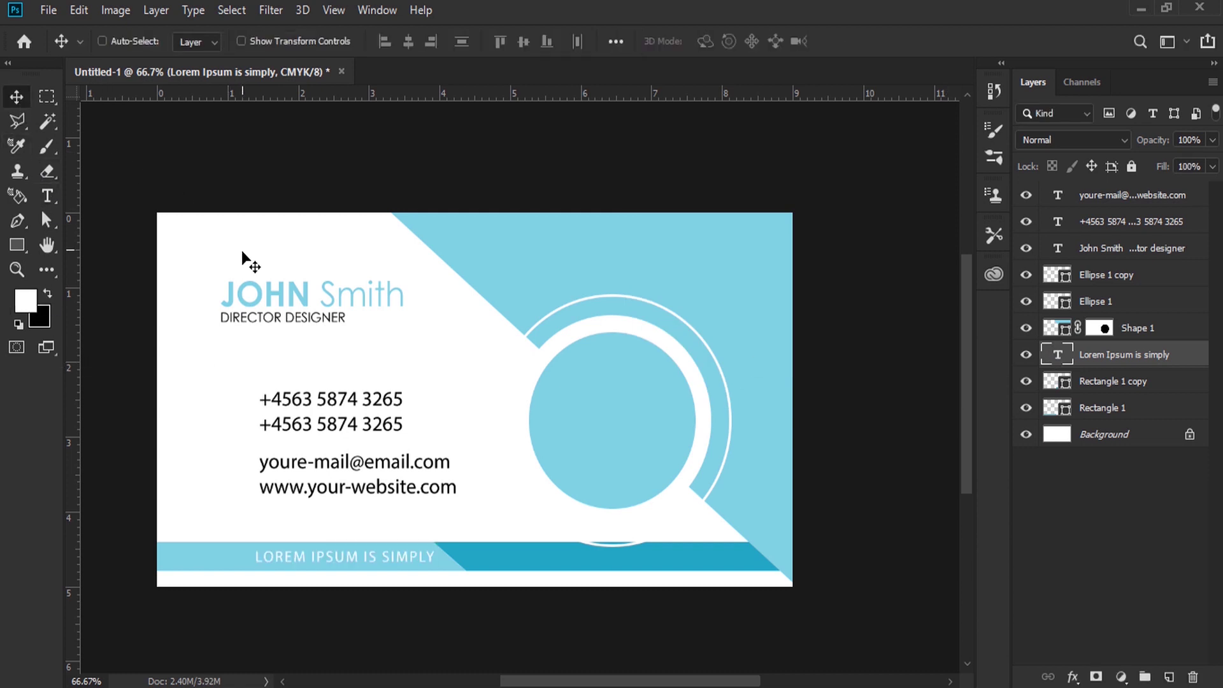
{"action": "right_click", "coordinate": [281, 404]}
{"action": "left_click", "coordinate": [285, 407]}
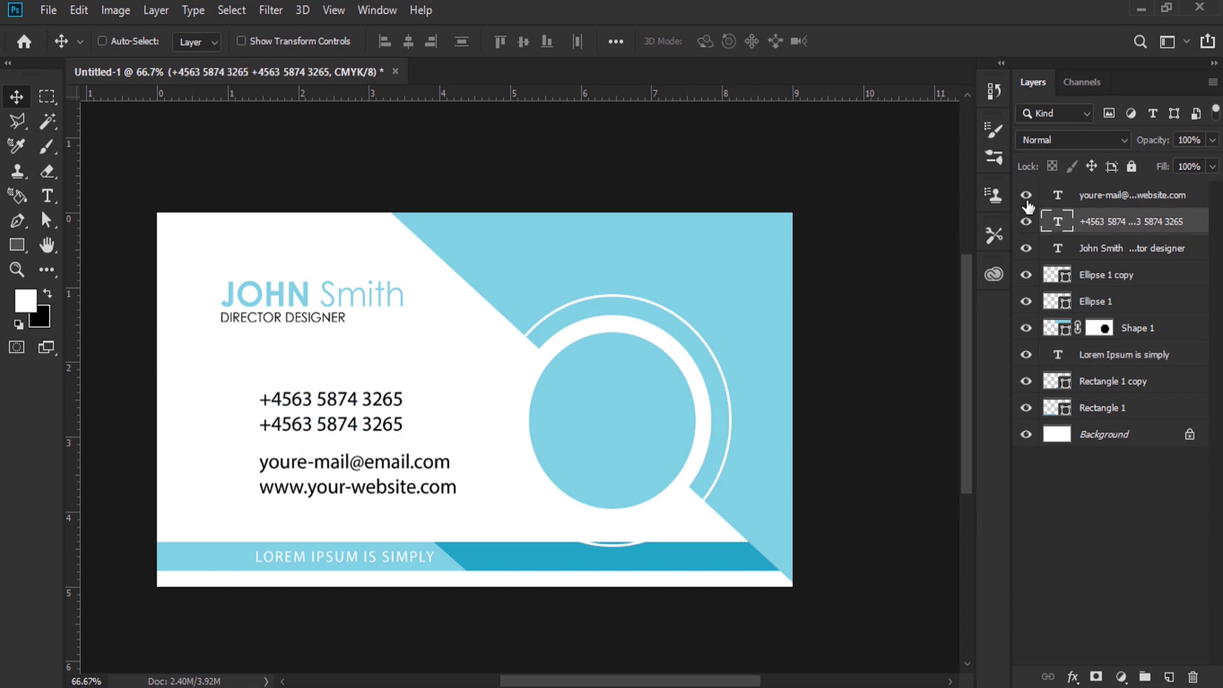
{"action": "left_click", "coordinate": [1104, 197], "text": "shift"}
{"action": "key", "text": "Left"}
{"action": "key", "text": "Left"}
{"action": "key", "text": "Left"}
{"action": "key", "text": "Left"}
{"action": "key", "text": "Left"}
{"action": "key", "text": "Left"}
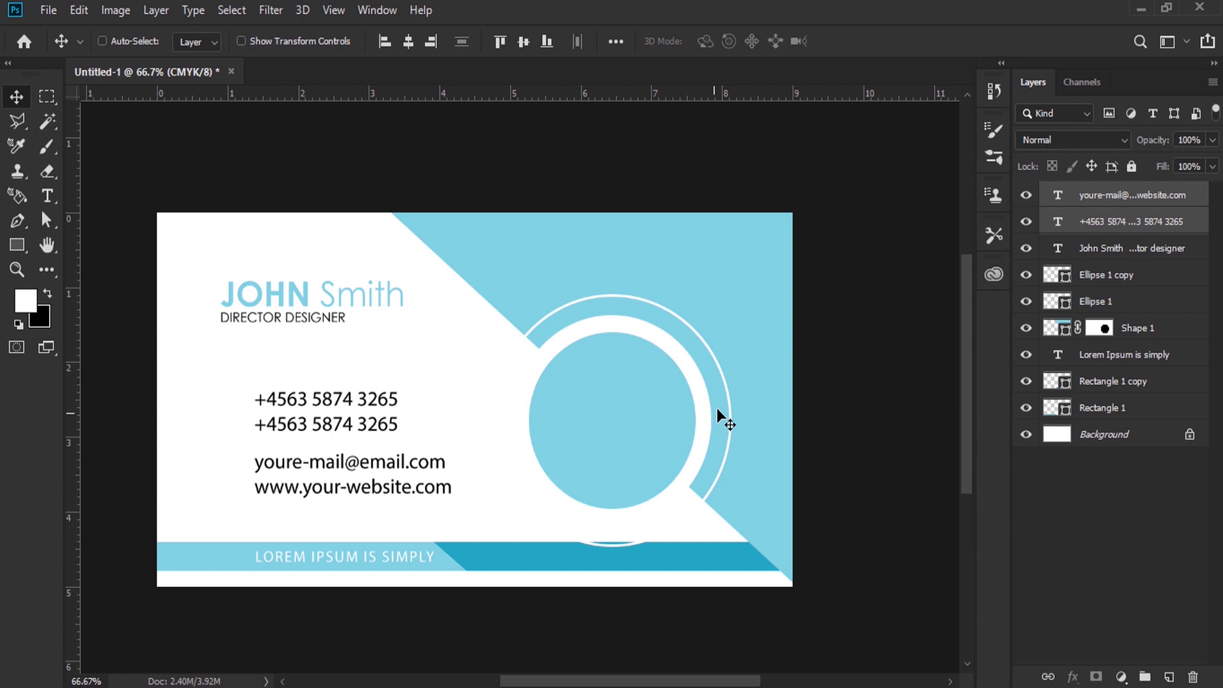
- Select the Shape 1 diagonal layer and toggle its visibility off and on
{"action": "right_click", "coordinate": [758, 304]}
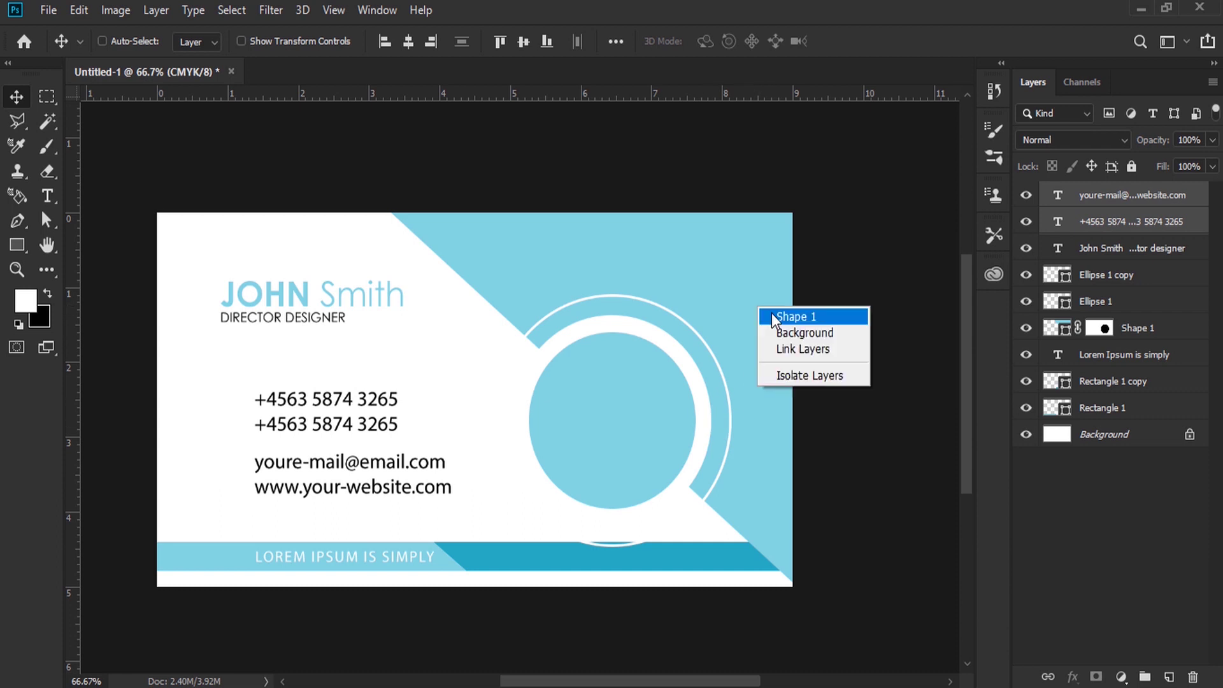
{"action": "left_click", "coordinate": [774, 313]}
{"action": "left_click", "coordinate": [1026, 328]}
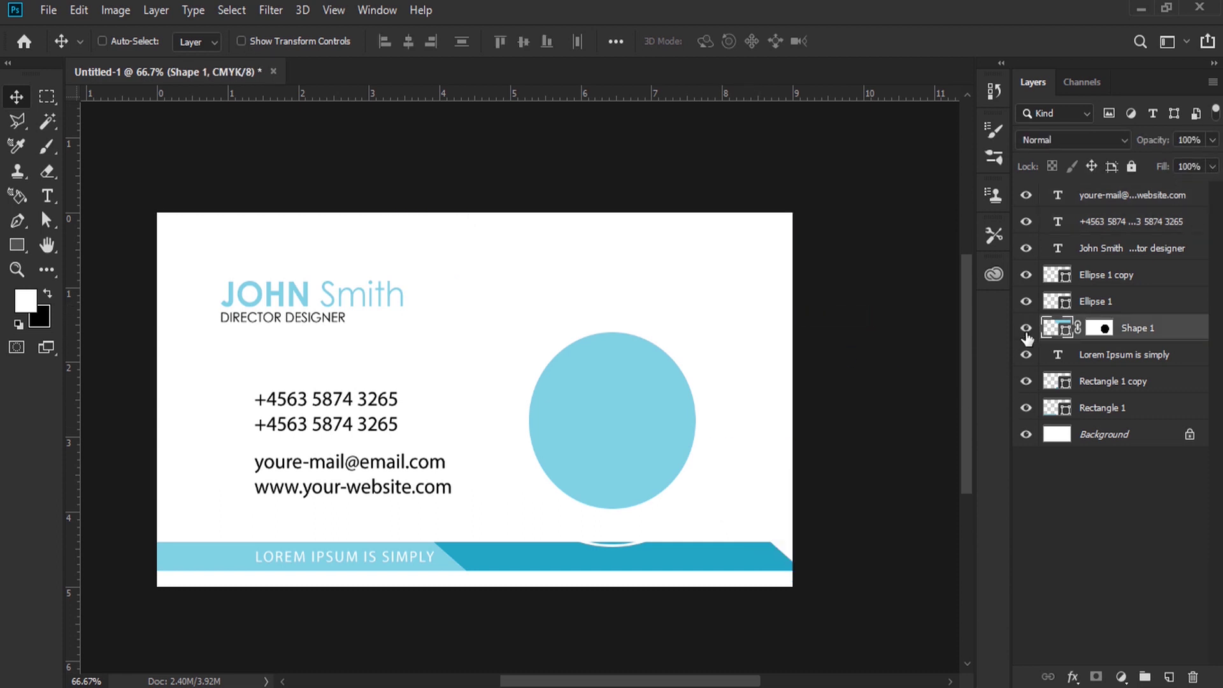
{"action": "left_click", "coordinate": [1026, 328]}
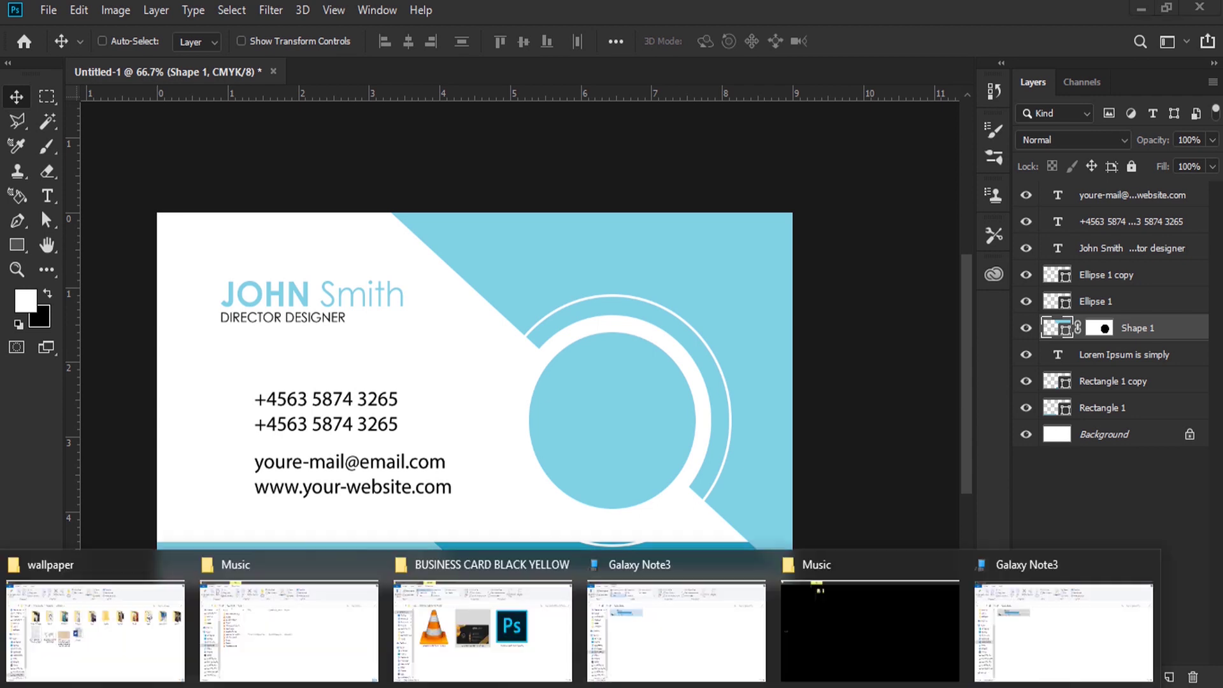
- Open the business folder in the wallpaper Explorer window and select adult-beard-blur-842567
{"action": "left_click", "coordinate": [67, 618]}
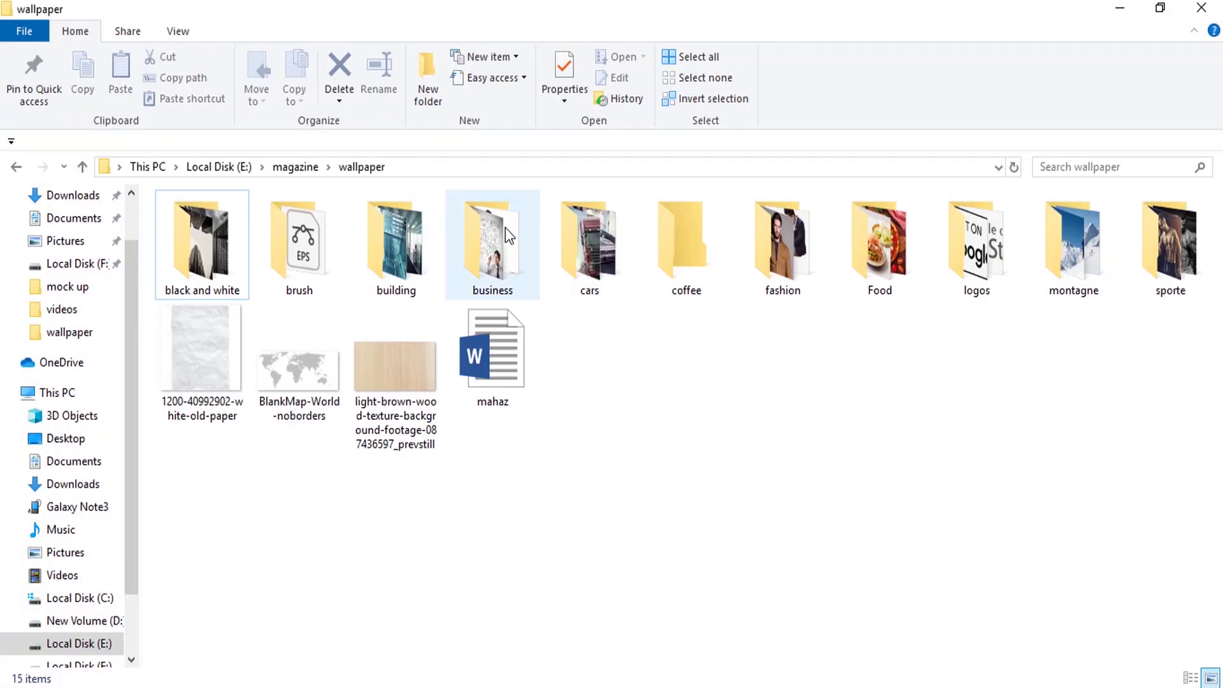
{"action": "left_click", "coordinate": [509, 236]}
{"action": "double_click", "coordinate": [512, 229]}
{"action": "left_click", "coordinate": [217, 261]}
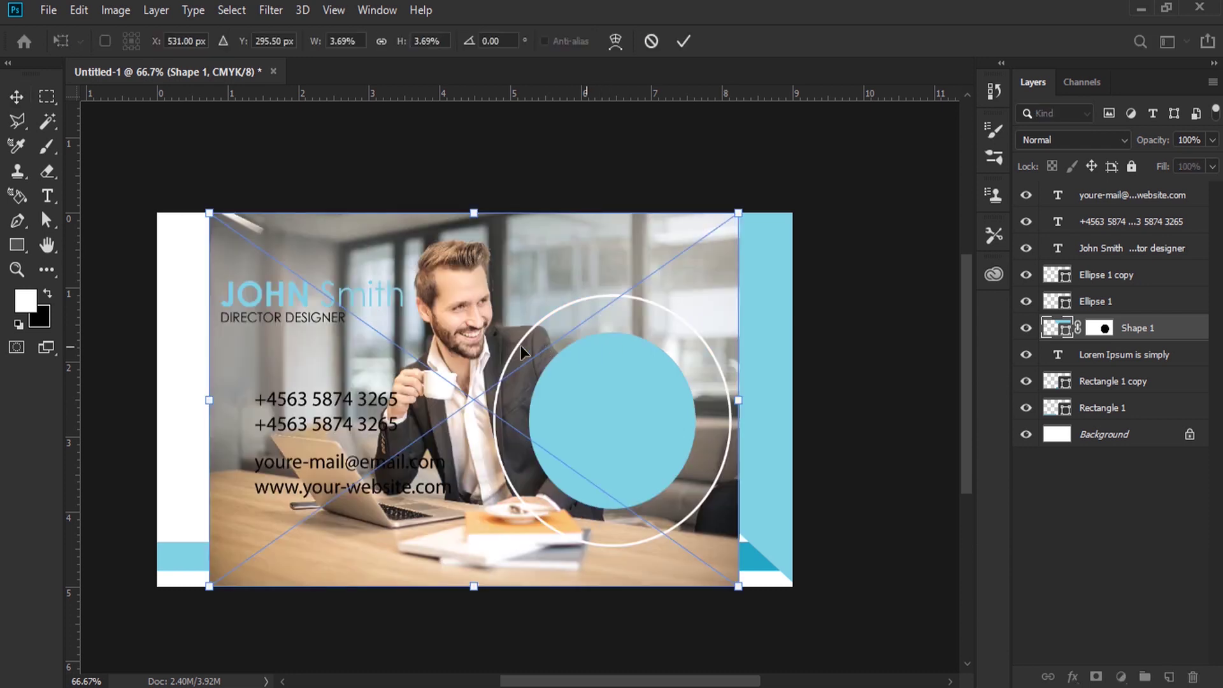
- Drag adult-beard-blur-842567 onto the card and commit it as a placed layer
{"action": "mouse_move", "coordinate": [526, 345]}
{"action": "left_mouse_down"}
{"action": "mouse_move", "coordinate": [632, 357]}
{"action": "mouse_move", "coordinate": [653, 344]}
{"action": "left_mouse_up"}
{"action": "key", "text": "Return"}
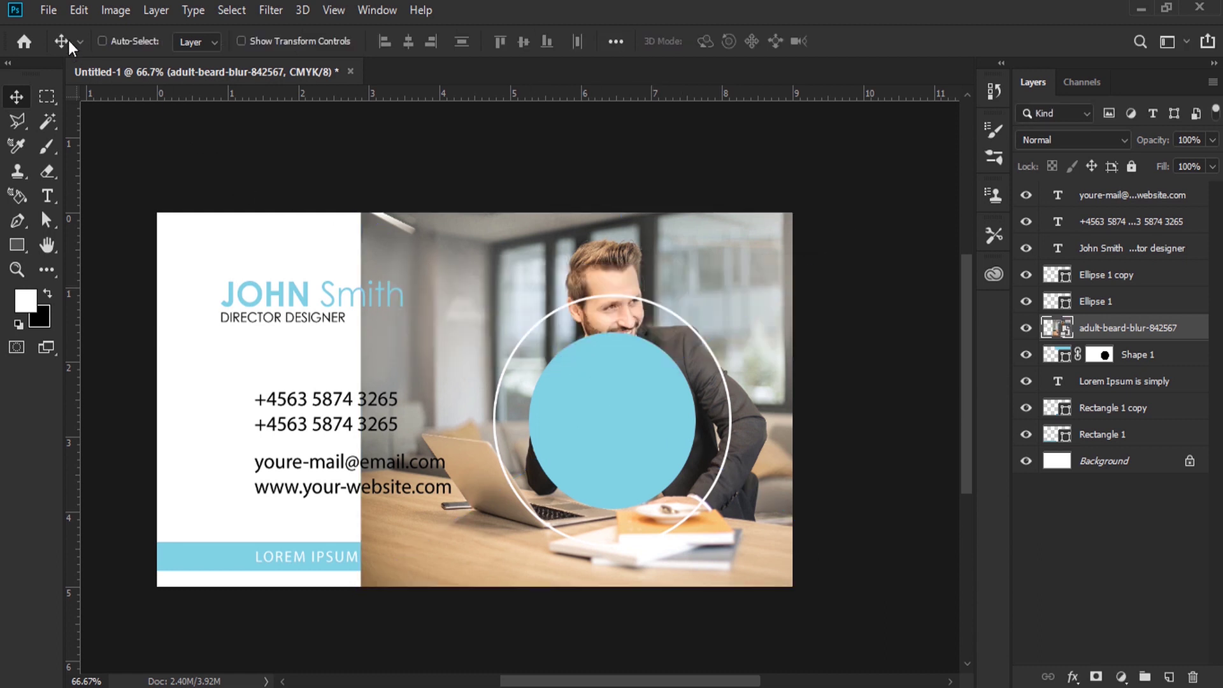
{"action": "left_click", "coordinate": [77, 11]}
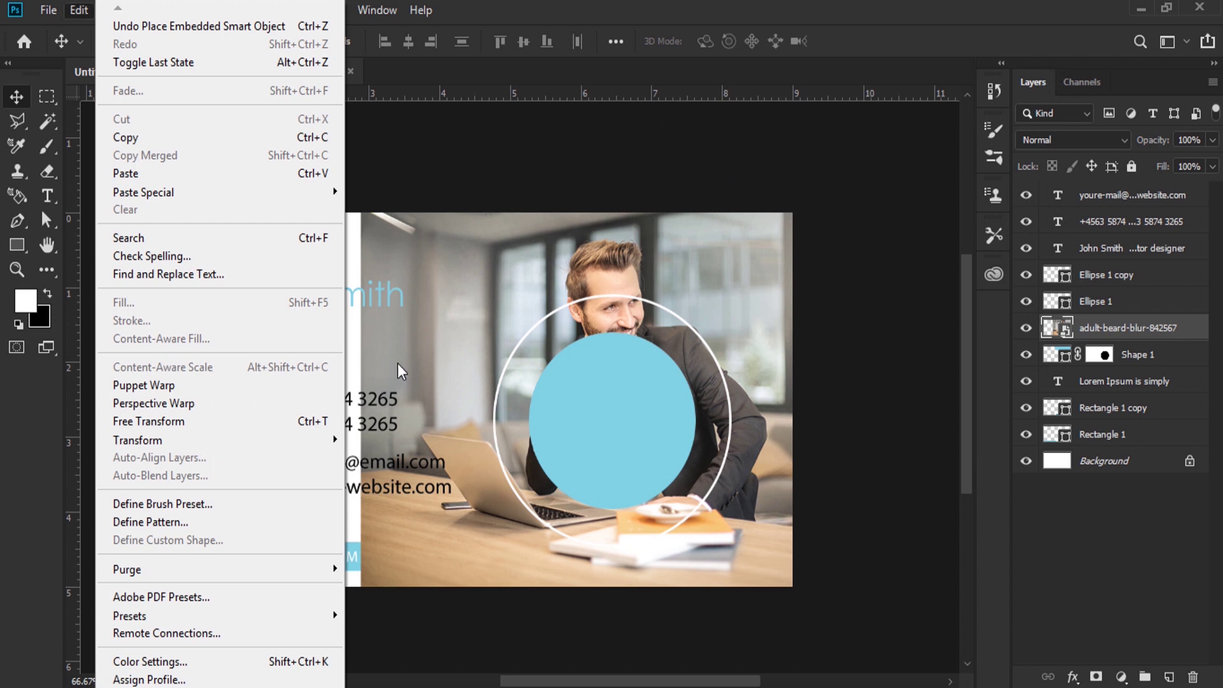
- Scale the businessman photo up from its top-left corner and position it across the card's right side
{"action": "left_click", "coordinate": [350, 421]}
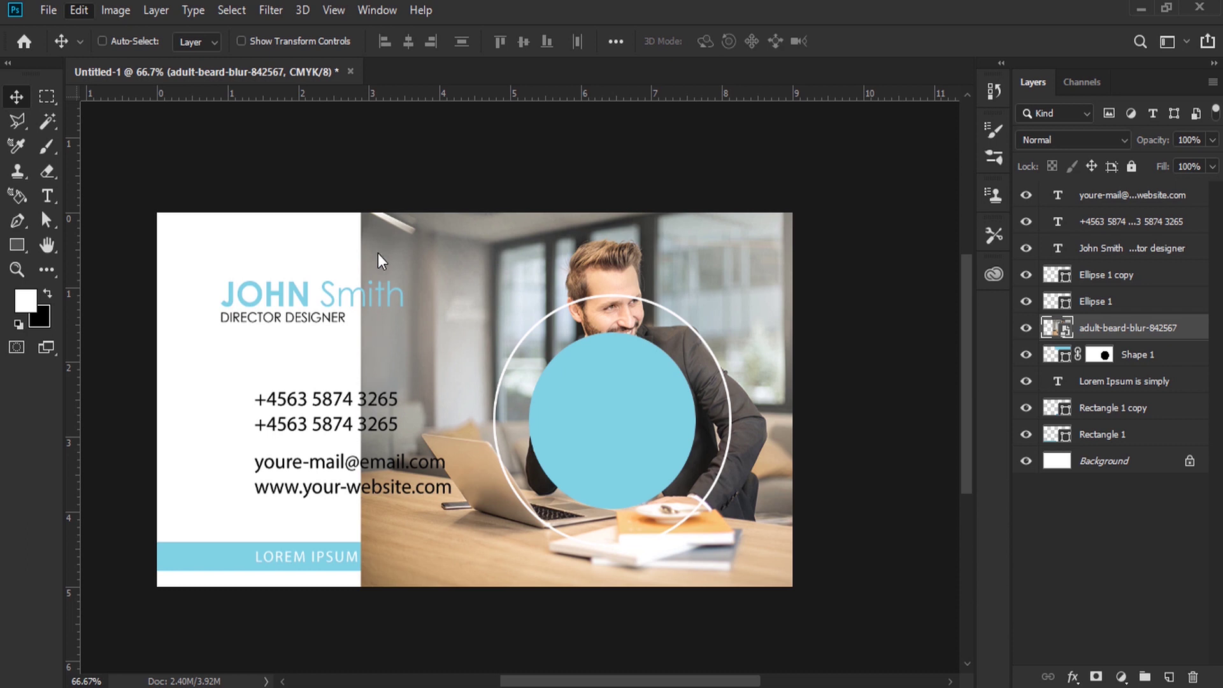
{"action": "key", "text": "ctrl+t"}
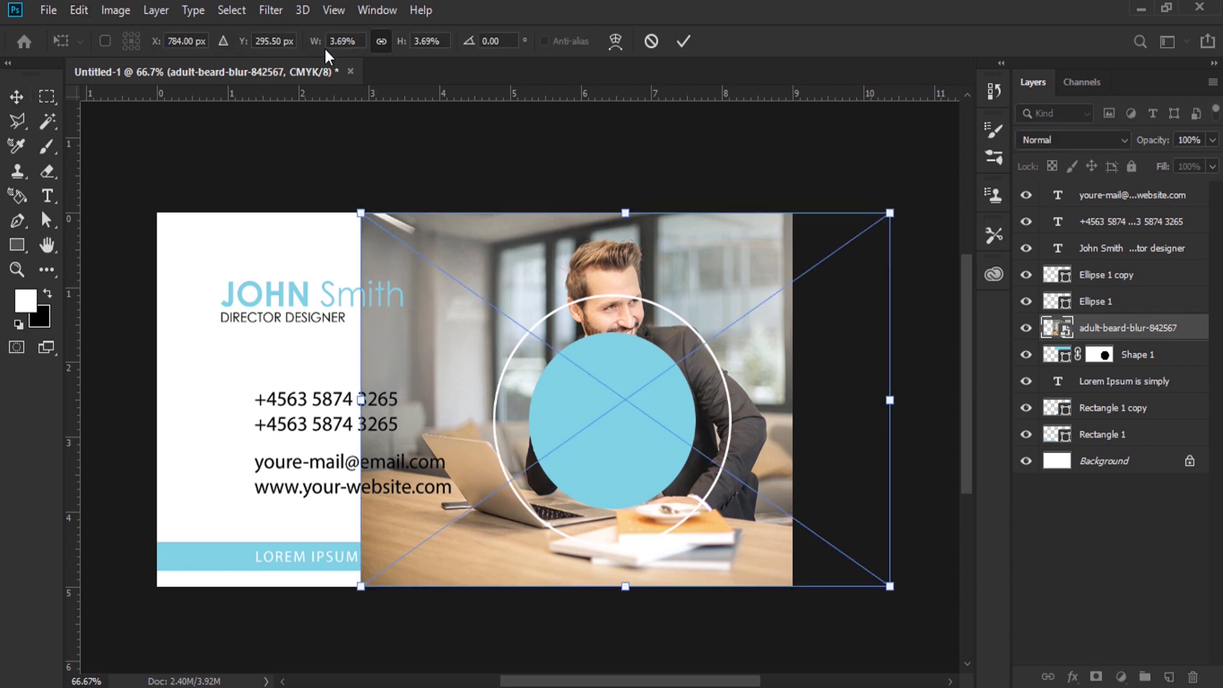
{"action": "left_click_drag", "start_coordinate": [314, 44], "coordinate": [315, 45]}
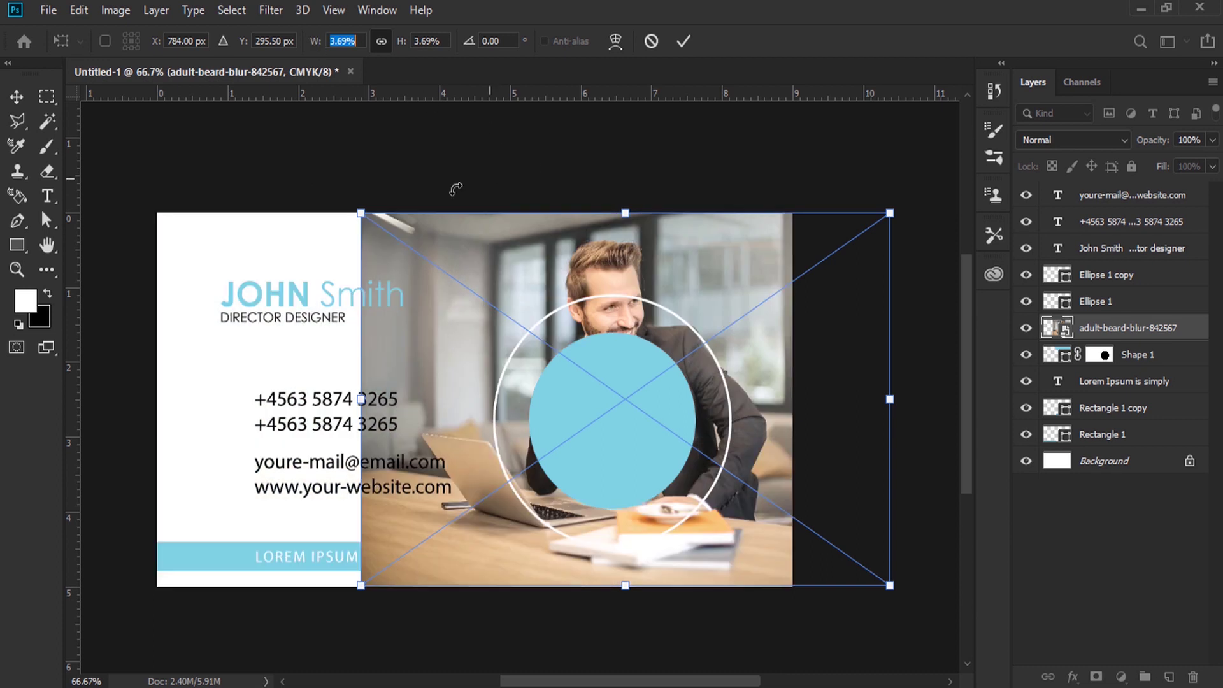
{"action": "mouse_move", "coordinate": [361, 213]}
{"action": "left_mouse_down"}
{"action": "mouse_move", "coordinate": [267, 172]}
{"action": "mouse_move", "coordinate": [240, 136]}
{"action": "left_mouse_up"}
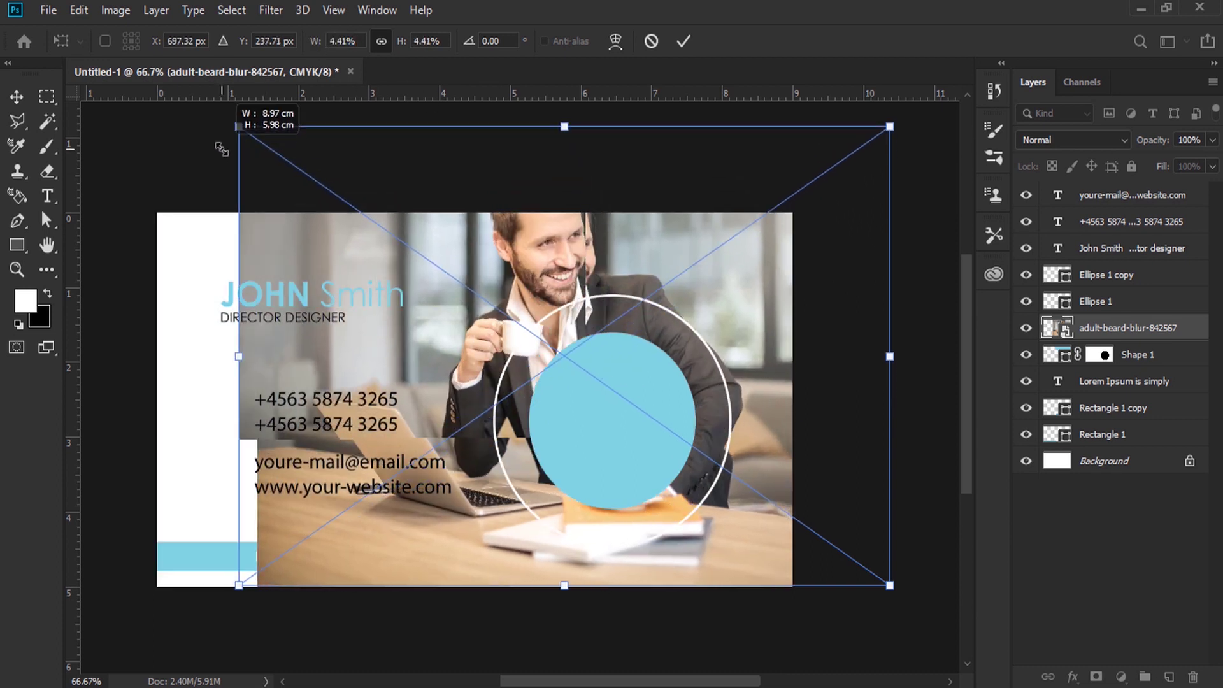
{"action": "mouse_move", "coordinate": [516, 266]}
{"action": "left_mouse_down"}
{"action": "mouse_move", "coordinate": [534, 312]}
{"action": "mouse_move", "coordinate": [567, 343]}
{"action": "left_mouse_up"}
{"action": "left_click_drag", "start_coordinate": [304, 213], "coordinate": [251, 185]}
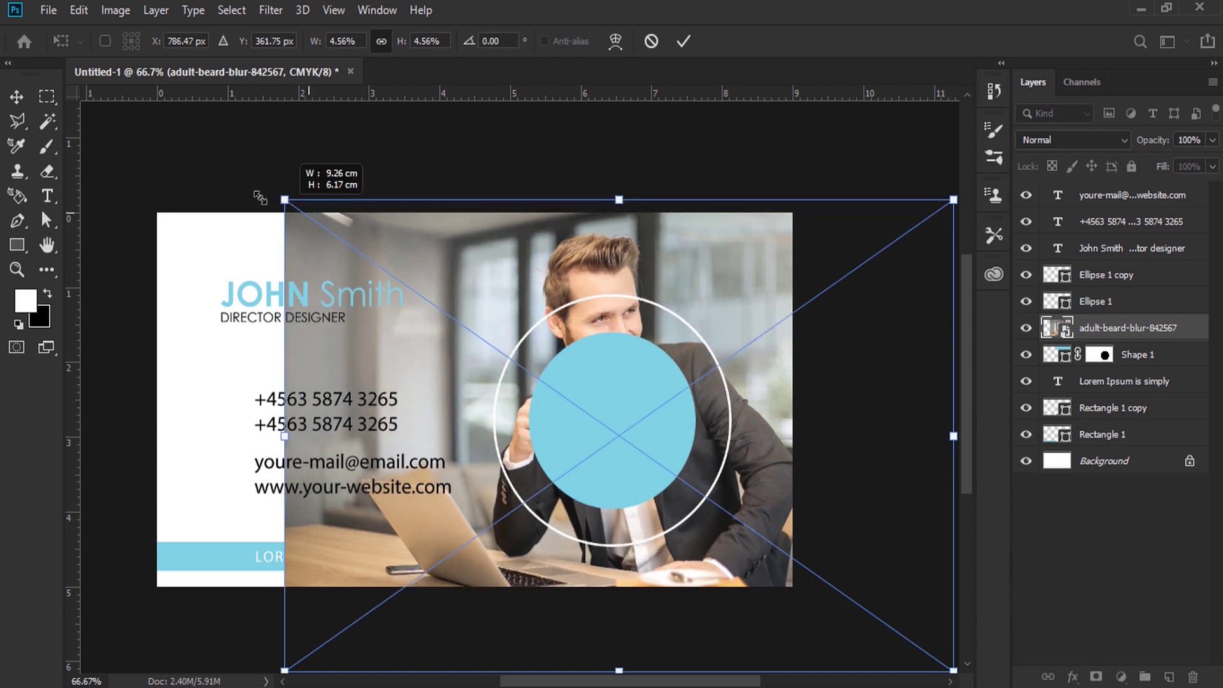
{"action": "left_click_drag", "start_coordinate": [625, 327], "coordinate": [637, 353]}
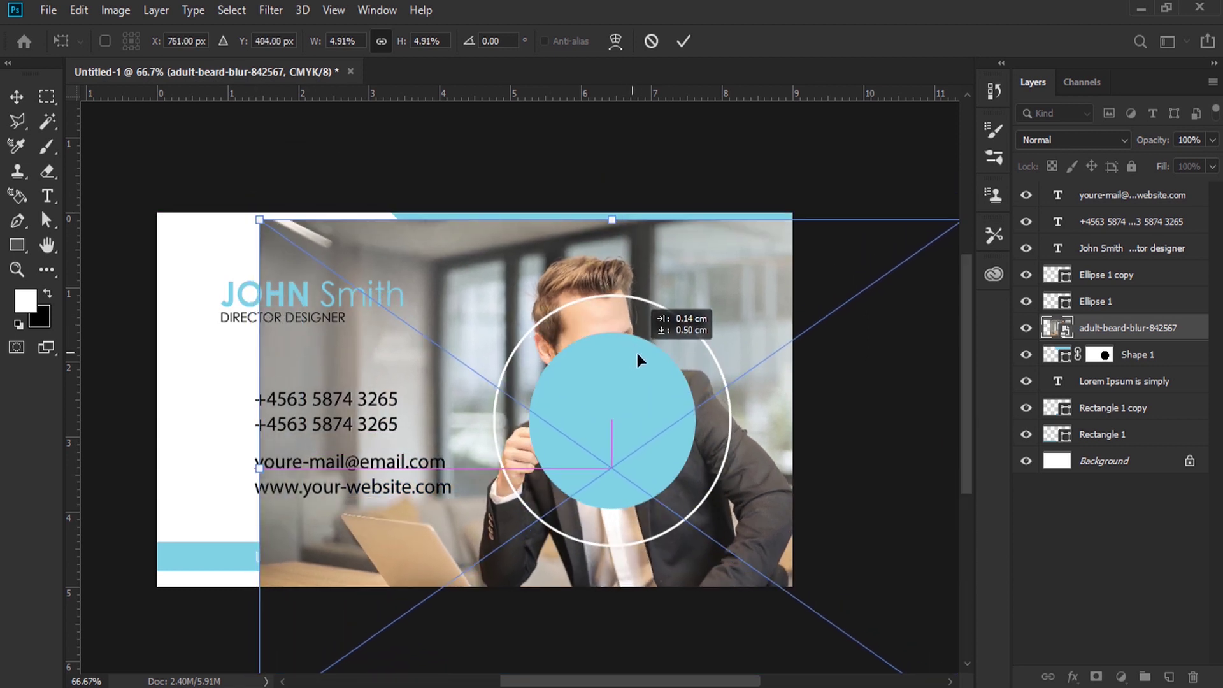
{"action": "left_click_drag", "start_coordinate": [639, 363], "coordinate": [625, 349]}
{"action": "left_click_drag", "start_coordinate": [254, 206], "coordinate": [226, 201]}
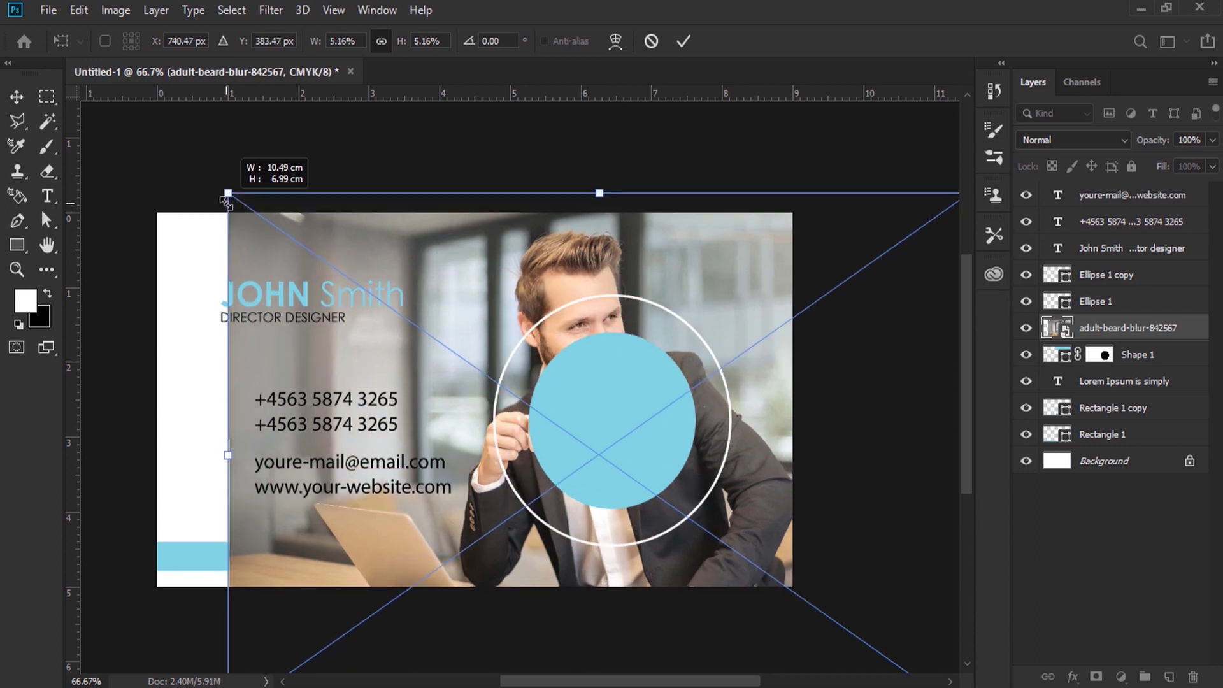
{"action": "left_click_drag", "start_coordinate": [551, 324], "coordinate": [559, 328]}
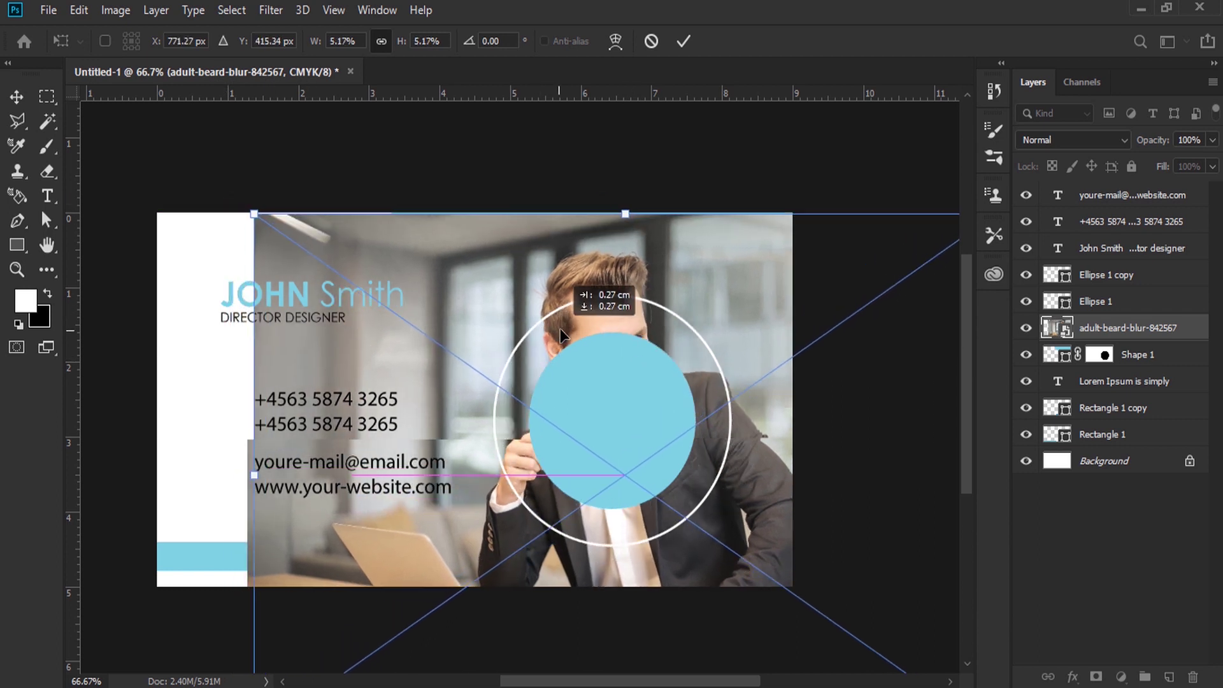
{"action": "key", "text": "Return"}
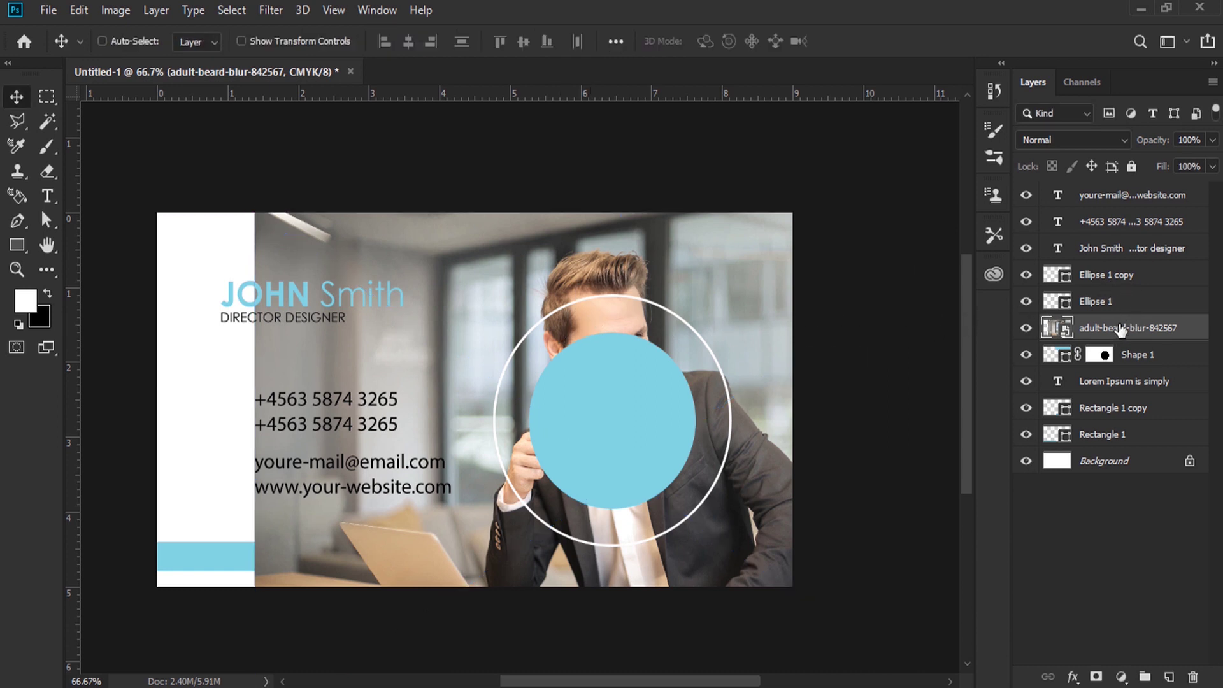
- Duplicate the photo layer, hide the copy, and clip the original into the Shape 1 diagonal
{"action": "left_click_drag", "start_coordinate": [1131, 331], "coordinate": [1172, 674]}
{"action": "left_click_drag", "start_coordinate": [1172, 674], "coordinate": [1169, 676]}
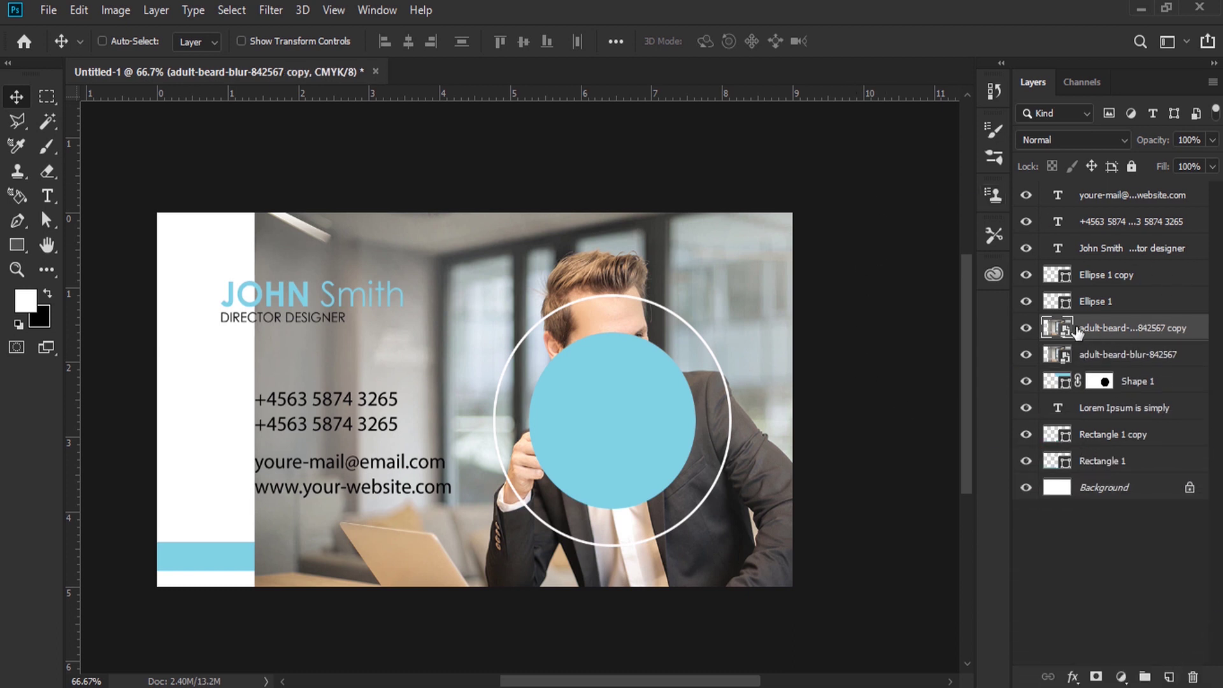
{"action": "left_click", "coordinate": [1025, 327]}
{"action": "left_click", "coordinate": [1121, 358]}
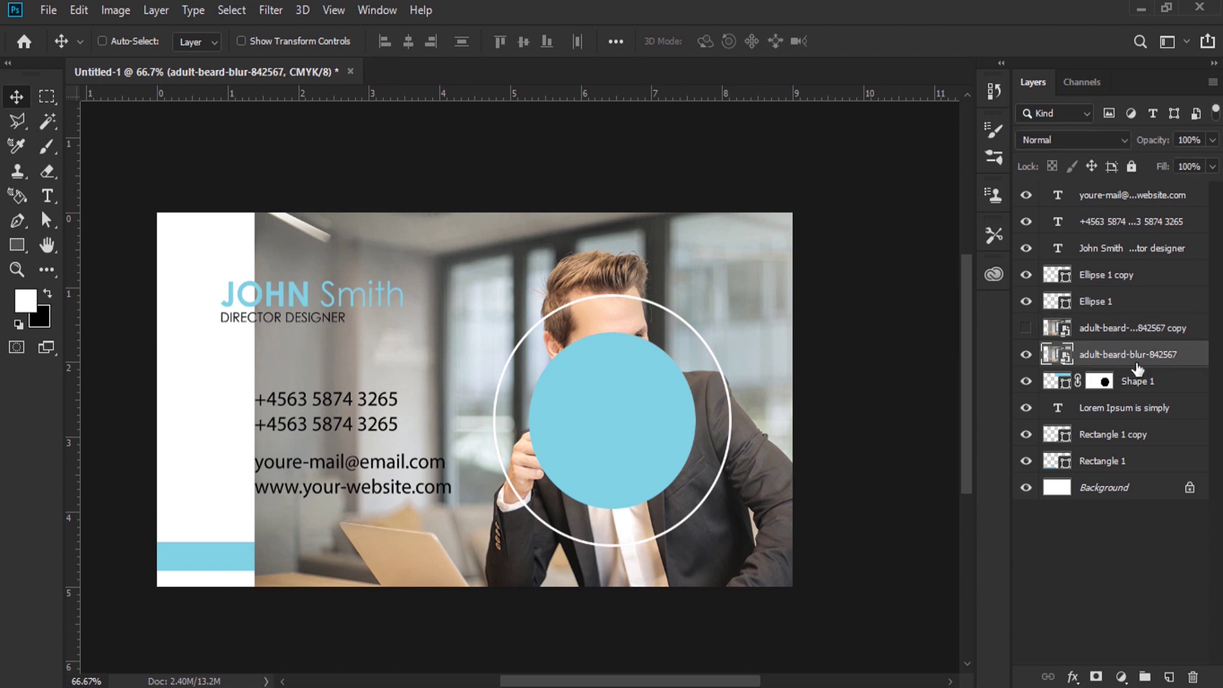
{"action": "right_click", "coordinate": [1122, 360]}
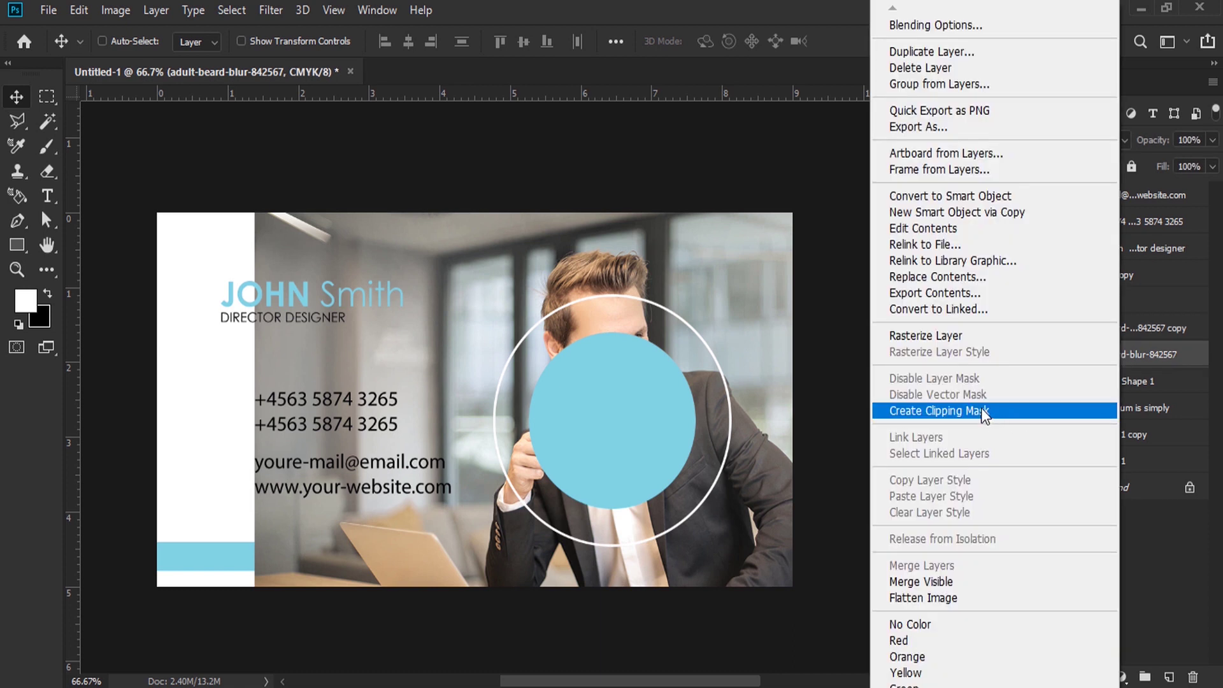
{"action": "left_click", "coordinate": [980, 411]}
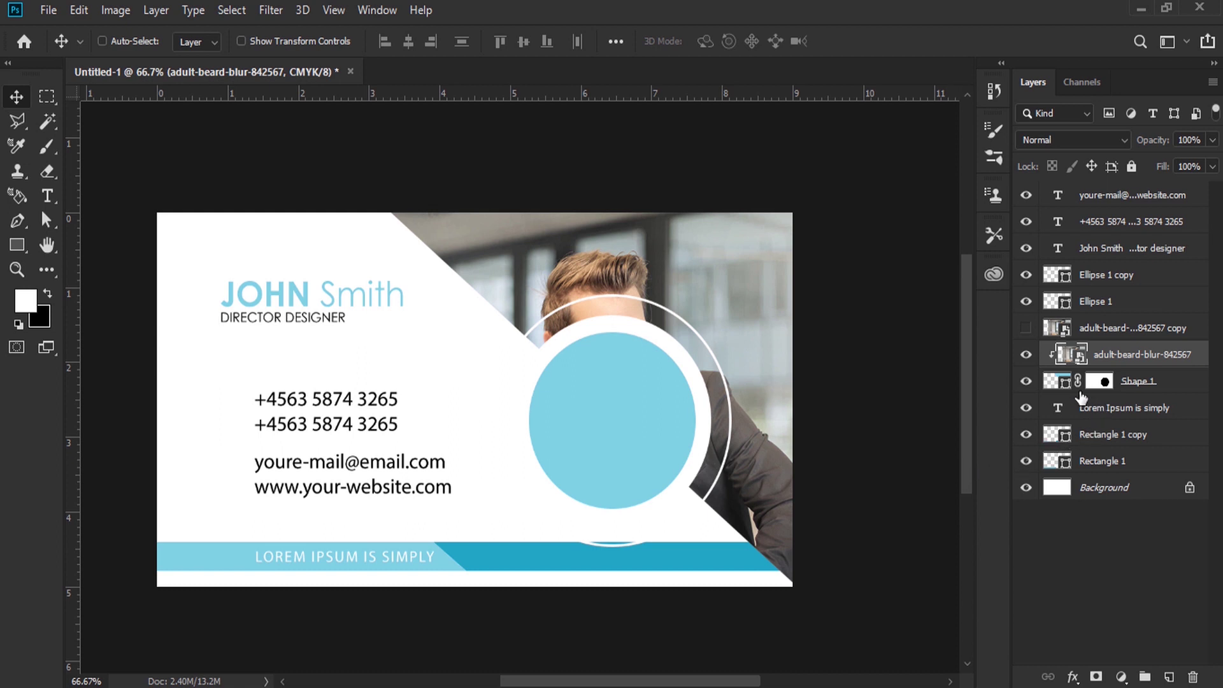
- Check the darker footer bar's visibility and show the Ellipse 1 circle layer again
{"action": "left_click", "coordinate": [1114, 436]}
{"action": "left_click", "coordinate": [1025, 434]}
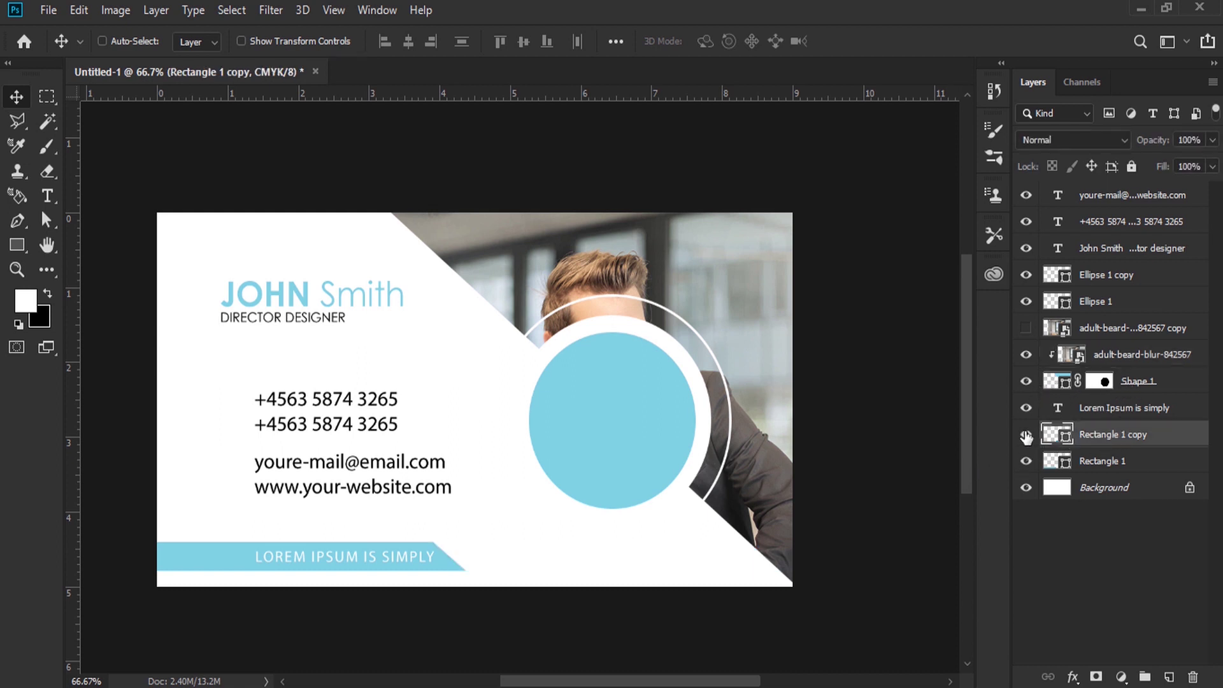
{"action": "left_click", "coordinate": [1025, 434]}
{"action": "right_click", "coordinate": [678, 413]}
{"action": "left_click", "coordinate": [684, 419]}
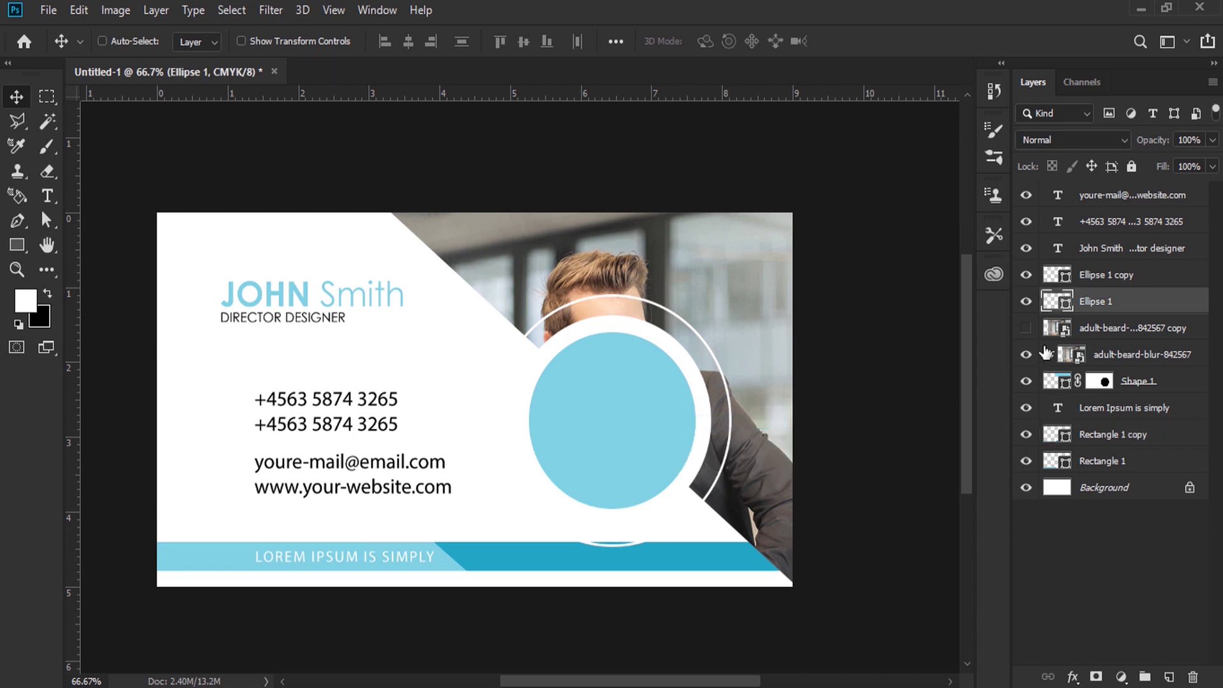
{"action": "left_click", "coordinate": [1026, 303]}
- Show the photo copy, move it above Ellipse 1, and clip it into the circle
{"action": "left_click", "coordinate": [1099, 329]}
{"action": "left_click", "coordinate": [1026, 328]}
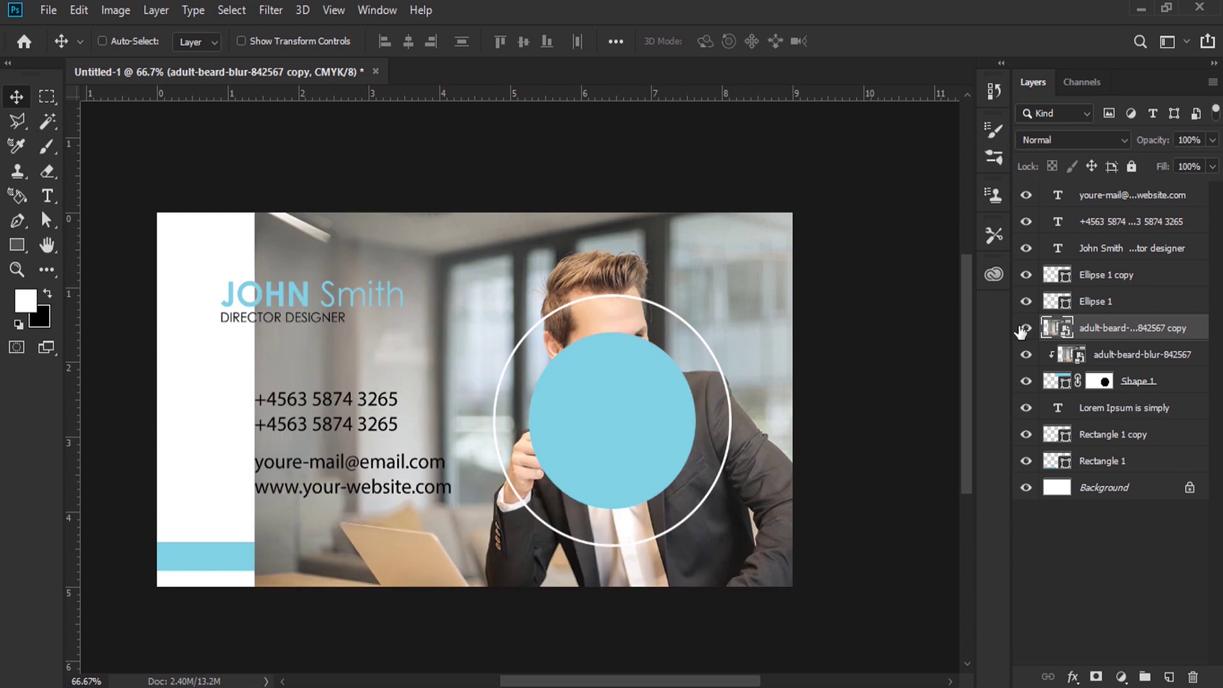
{"action": "left_click_drag", "start_coordinate": [1109, 331], "coordinate": [1139, 312]}
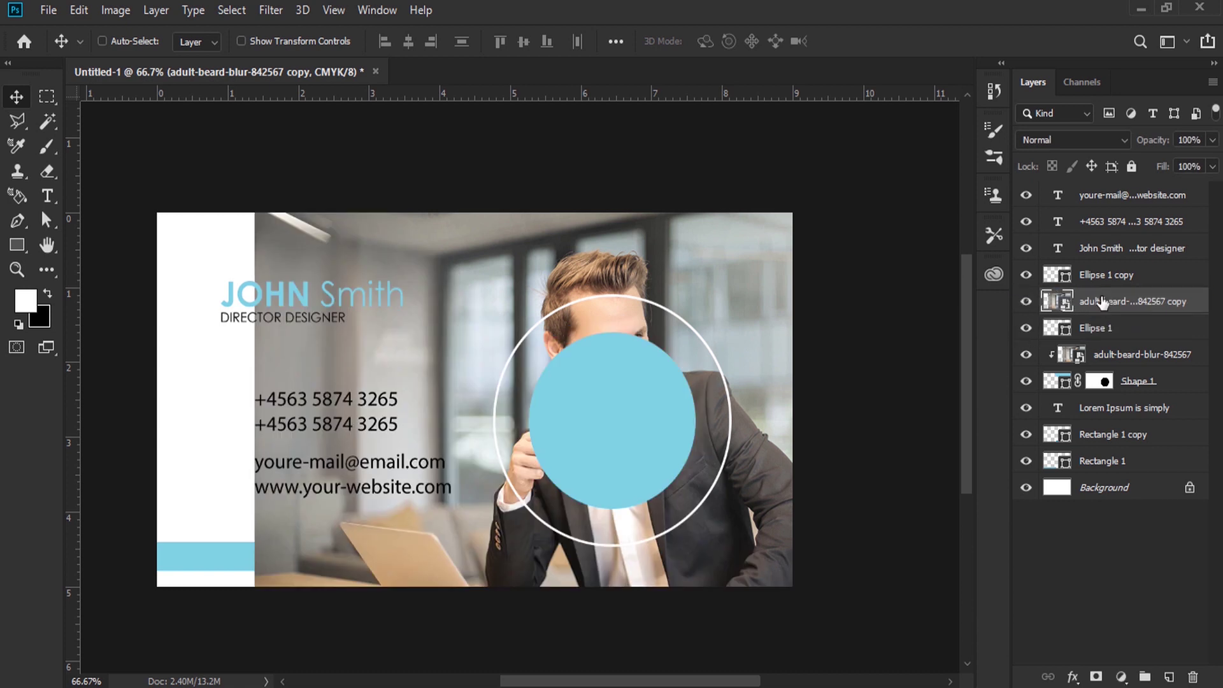
{"action": "right_click", "coordinate": [1115, 306]}
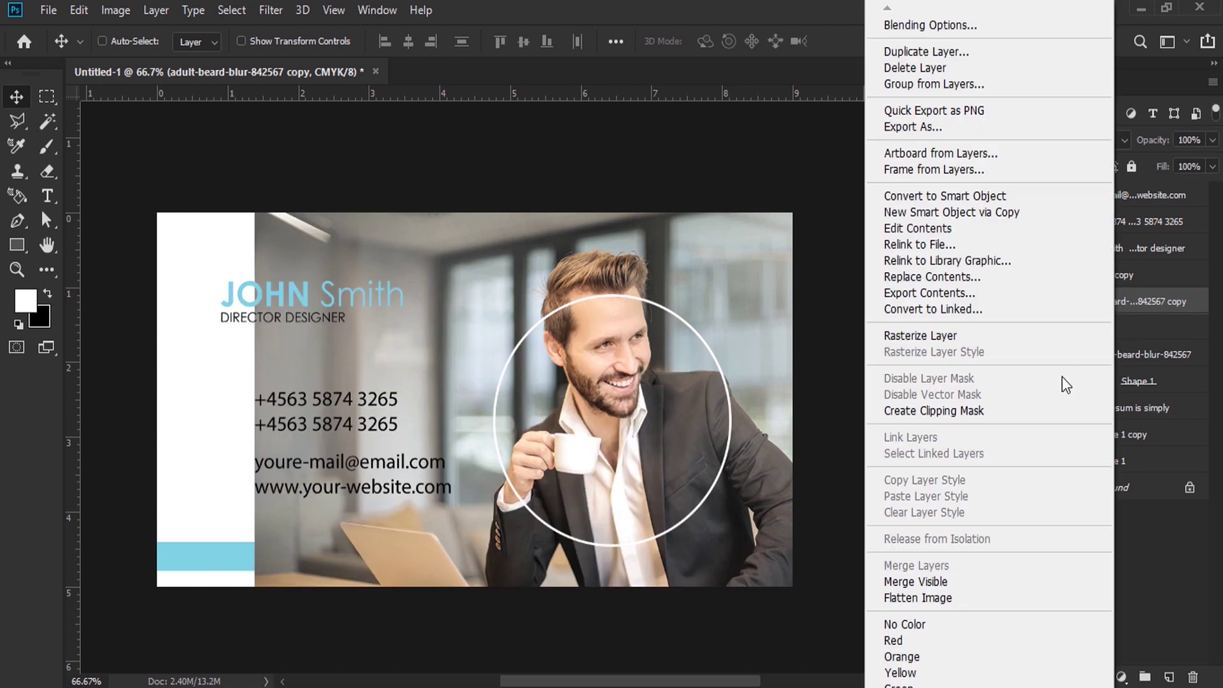
{"action": "left_click", "coordinate": [1003, 409]}
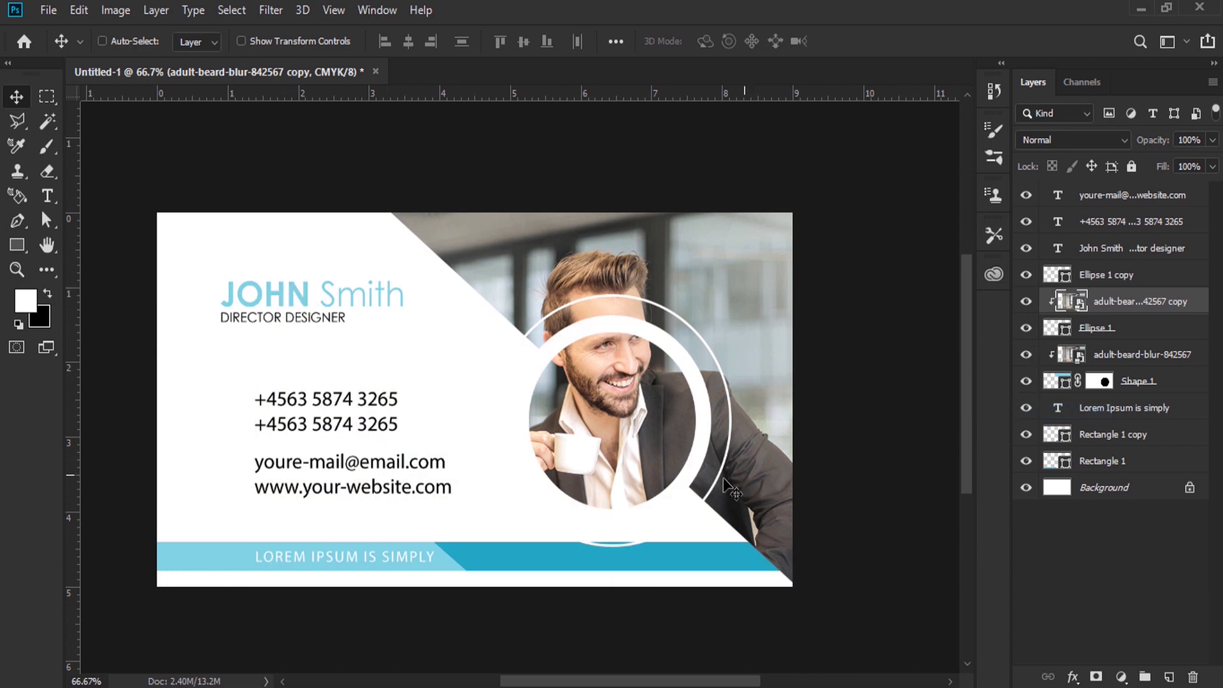
{"action": "left_click", "coordinate": [16, 269]}
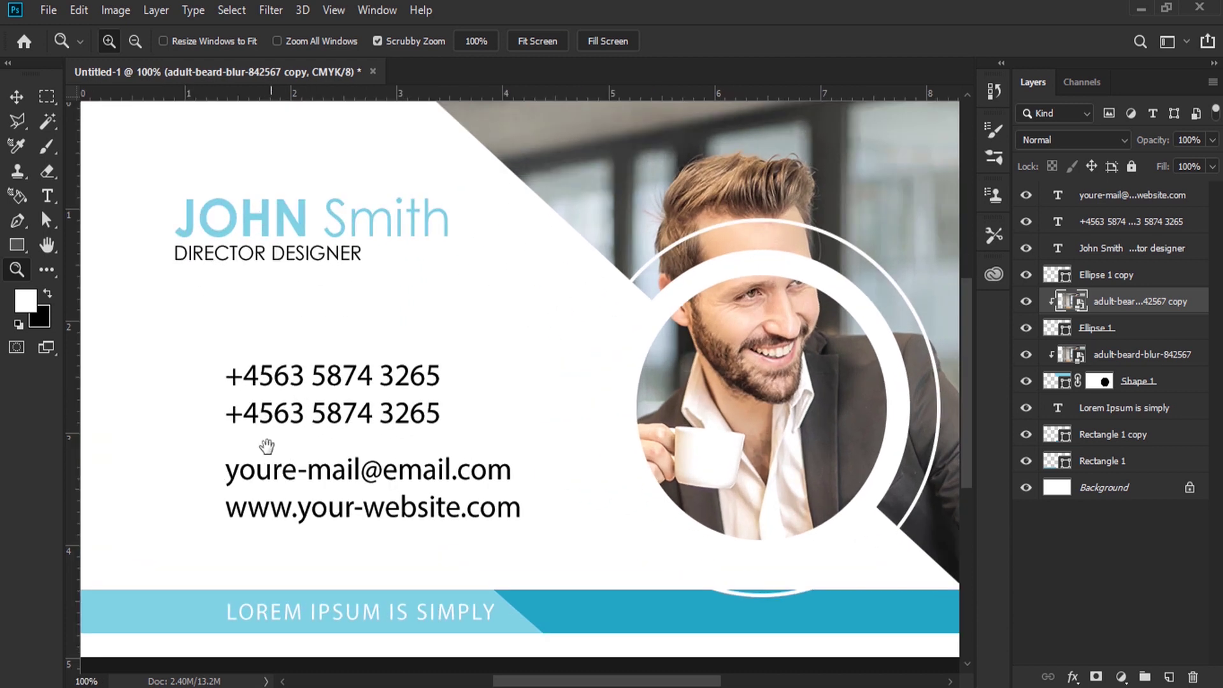
- Draw a small circle on a new layer left of the phone numbers
{"action": "left_click", "coordinate": [265, 442]}
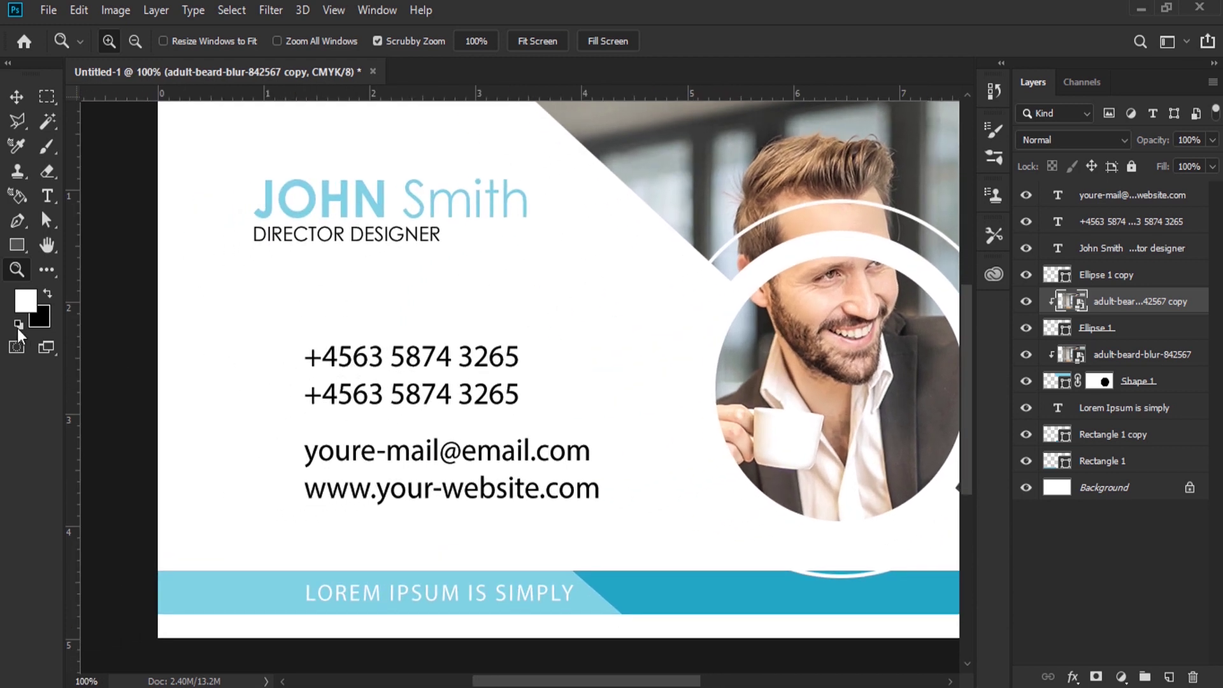
{"action": "left_click_drag", "start_coordinate": [13, 241], "coordinate": [55, 284]}
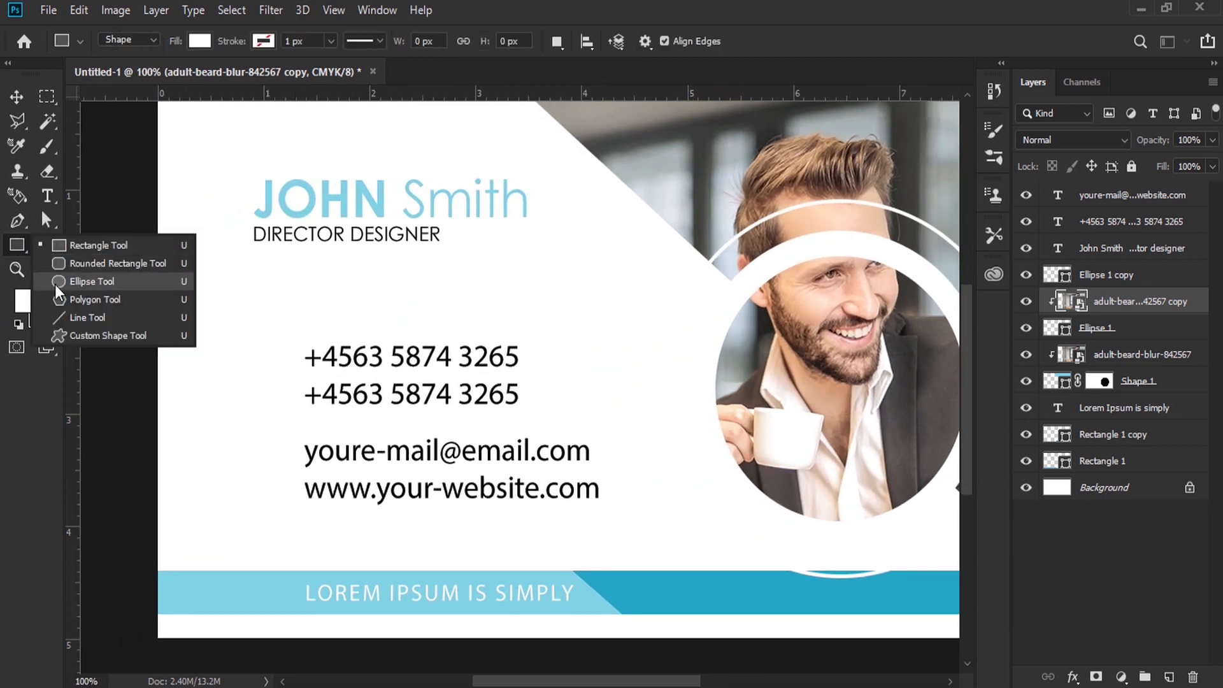
{"action": "left_click", "coordinate": [1112, 201]}
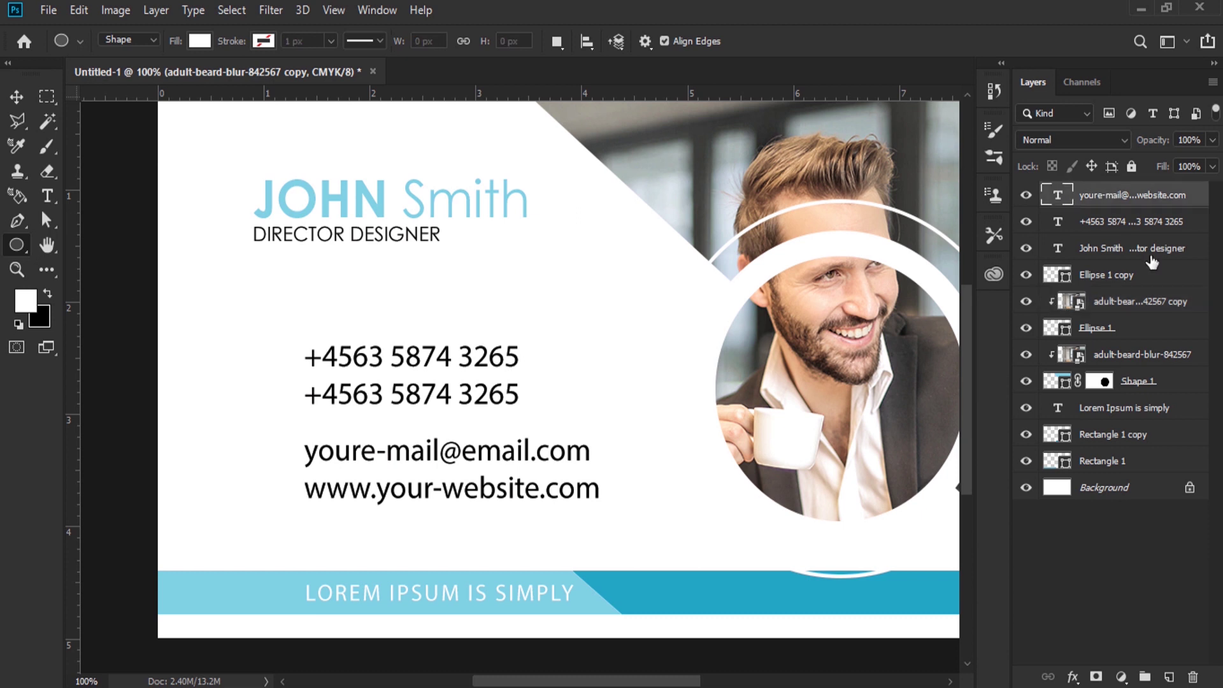
{"action": "left_click", "coordinate": [1167, 677]}
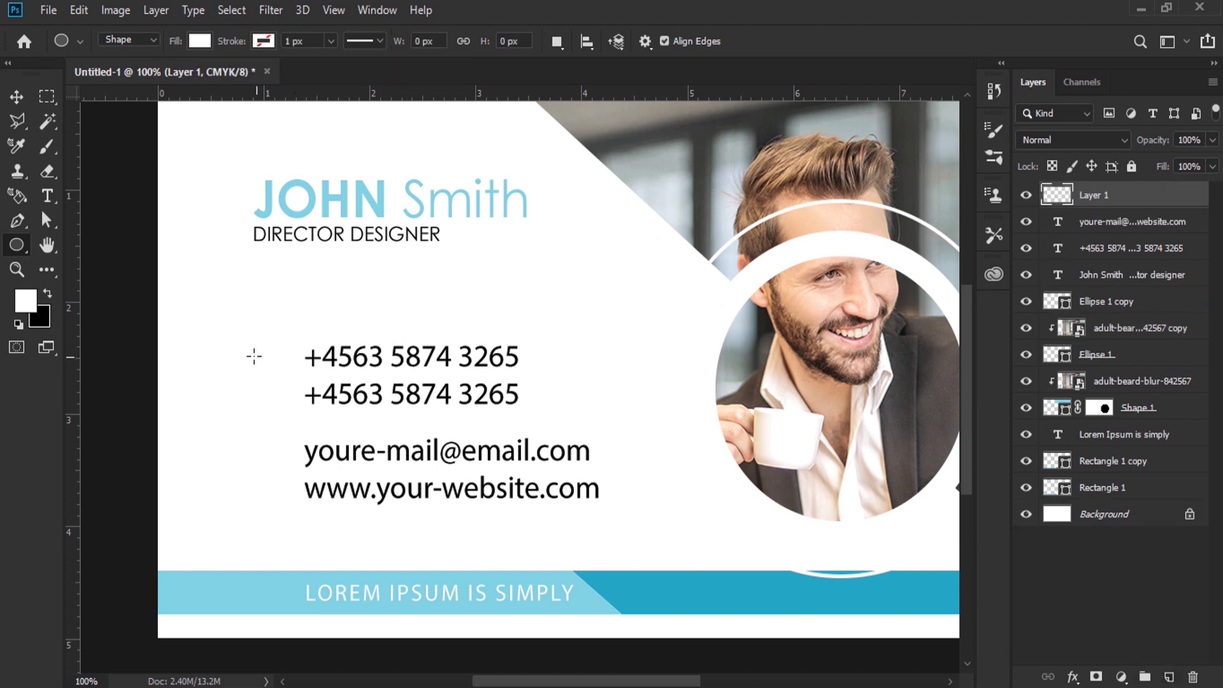
{"action": "left_click_drag", "start_coordinate": [238, 346], "coordinate": [300, 400]}
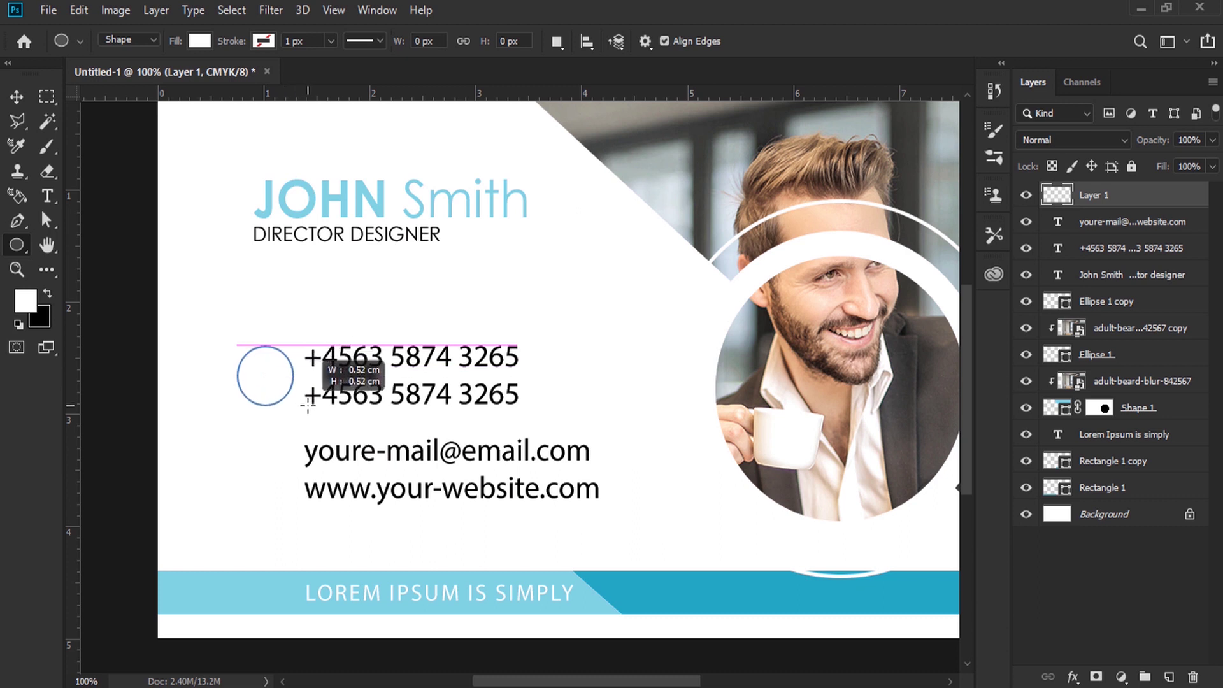
{"action": "left_click_drag", "start_coordinate": [301, 400], "coordinate": [293, 405]}
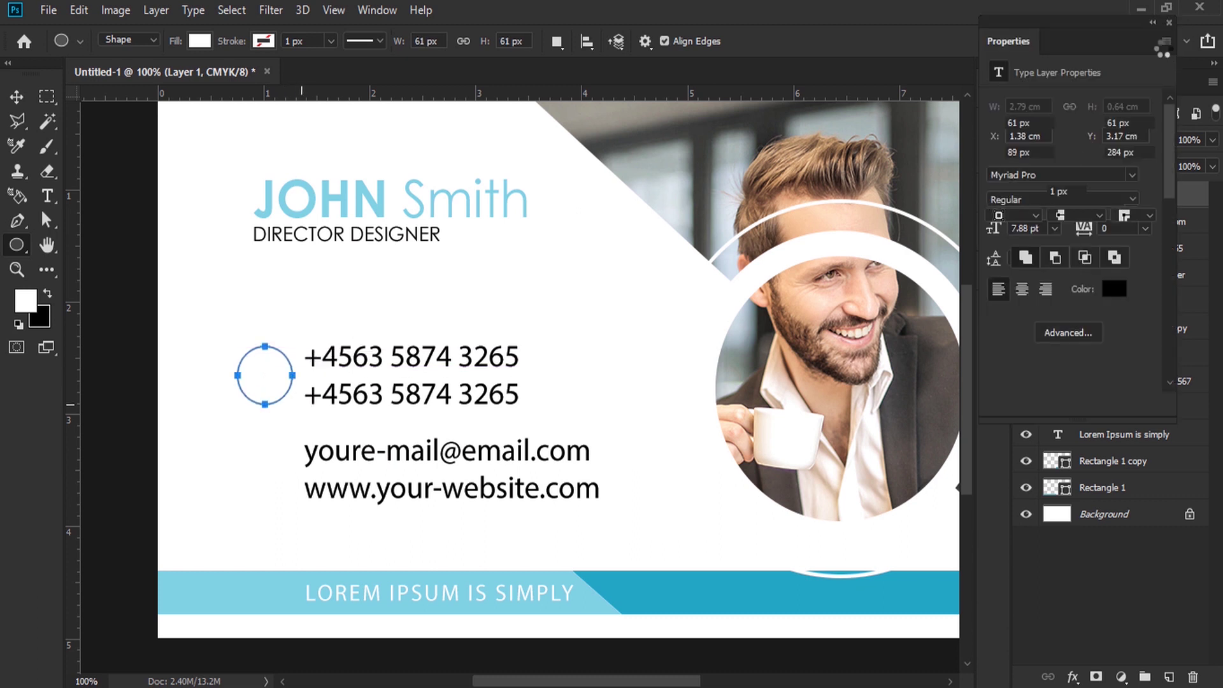
{"action": "left_click", "coordinate": [1163, 24]}
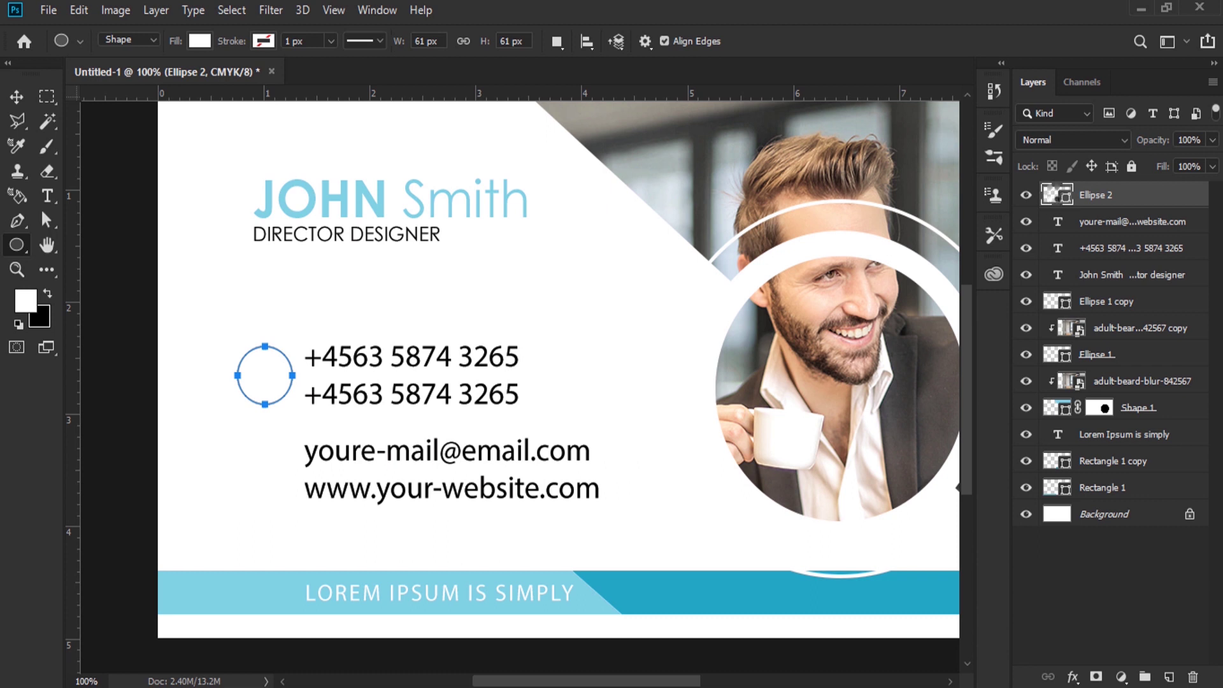
- Fill the circle with the light blue sampled from JOHN
{"action": "double_click", "coordinate": [1056, 194]}
{"action": "left_click", "coordinate": [643, 591]}
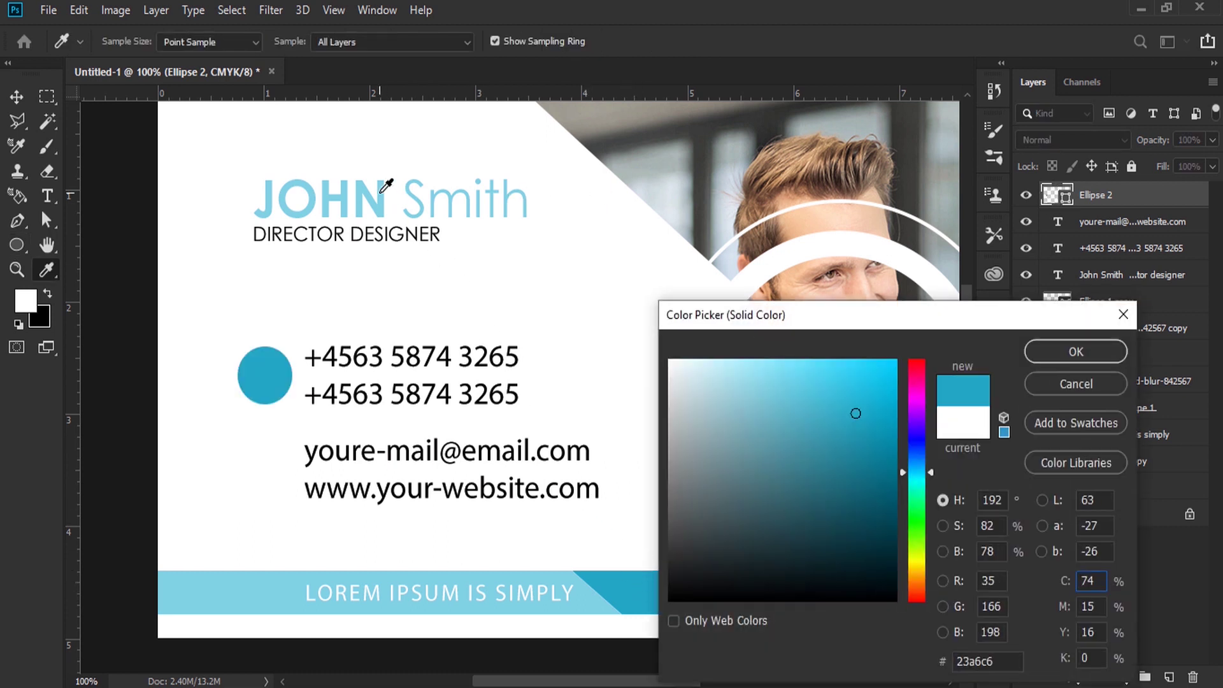
{"action": "left_click", "coordinate": [382, 192]}
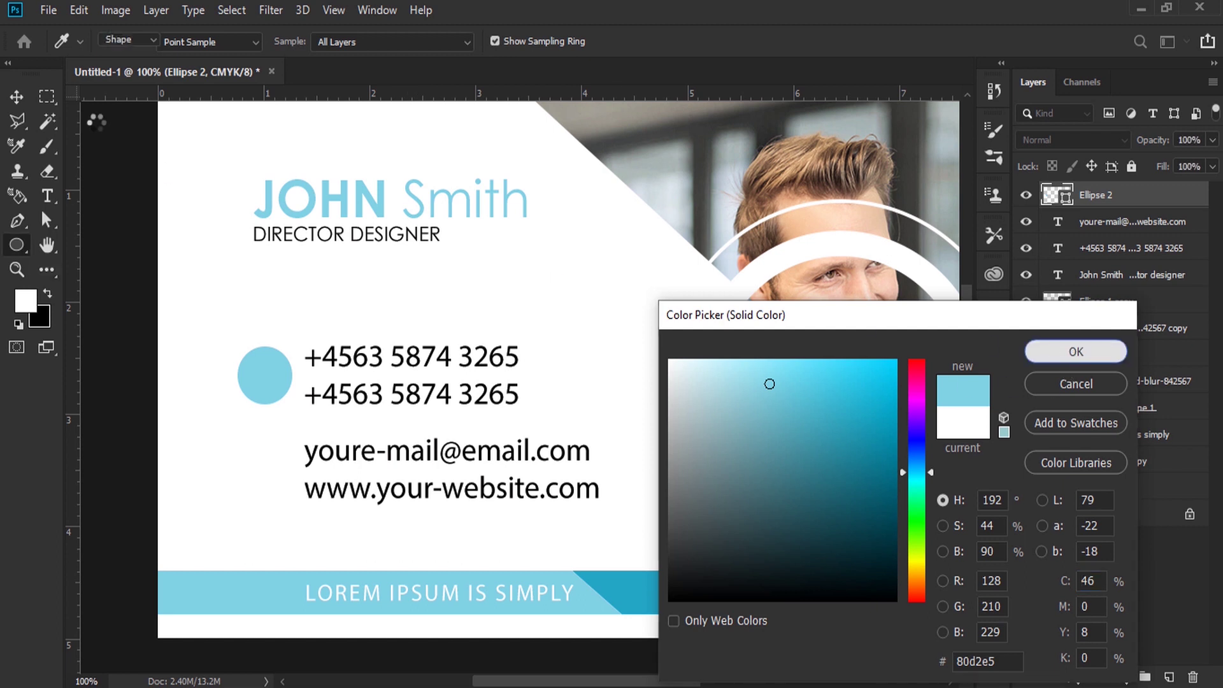
{"action": "key", "text": "Return"}
- Shrink the circle slightly and place a copy beside the email and website lines
{"action": "left_click", "coordinate": [78, 11]}
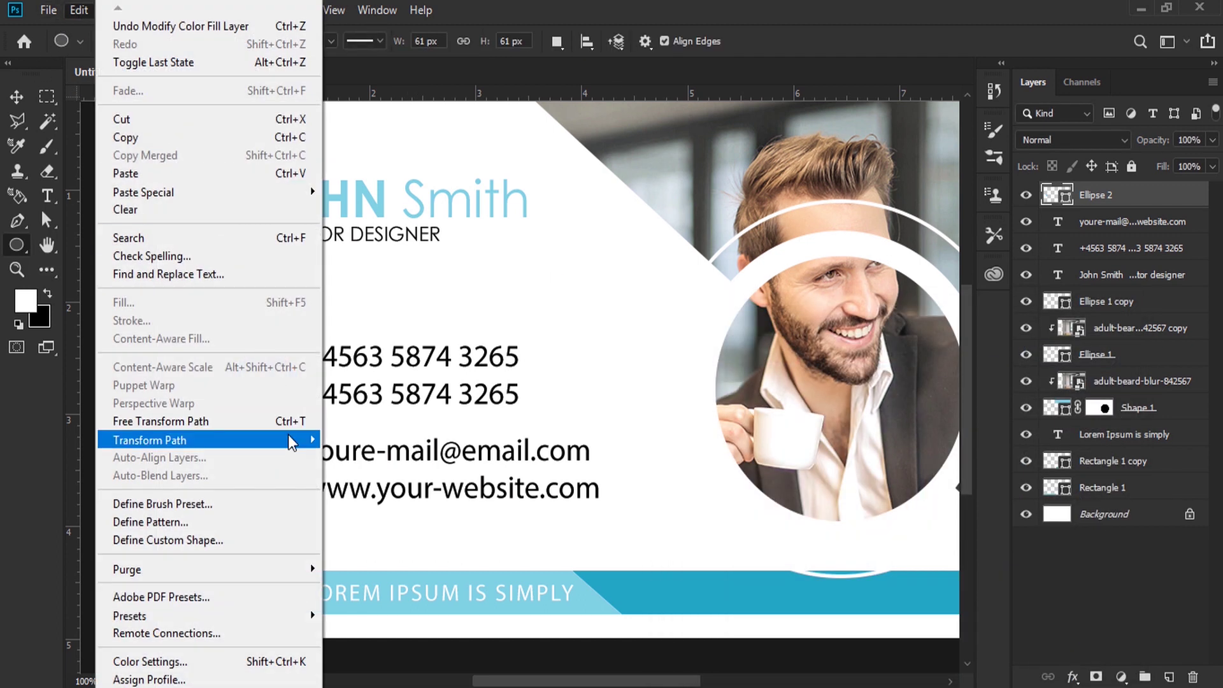
{"action": "left_click", "coordinate": [287, 423]}
{"action": "left_click_drag", "start_coordinate": [292, 404], "coordinate": [288, 400]}
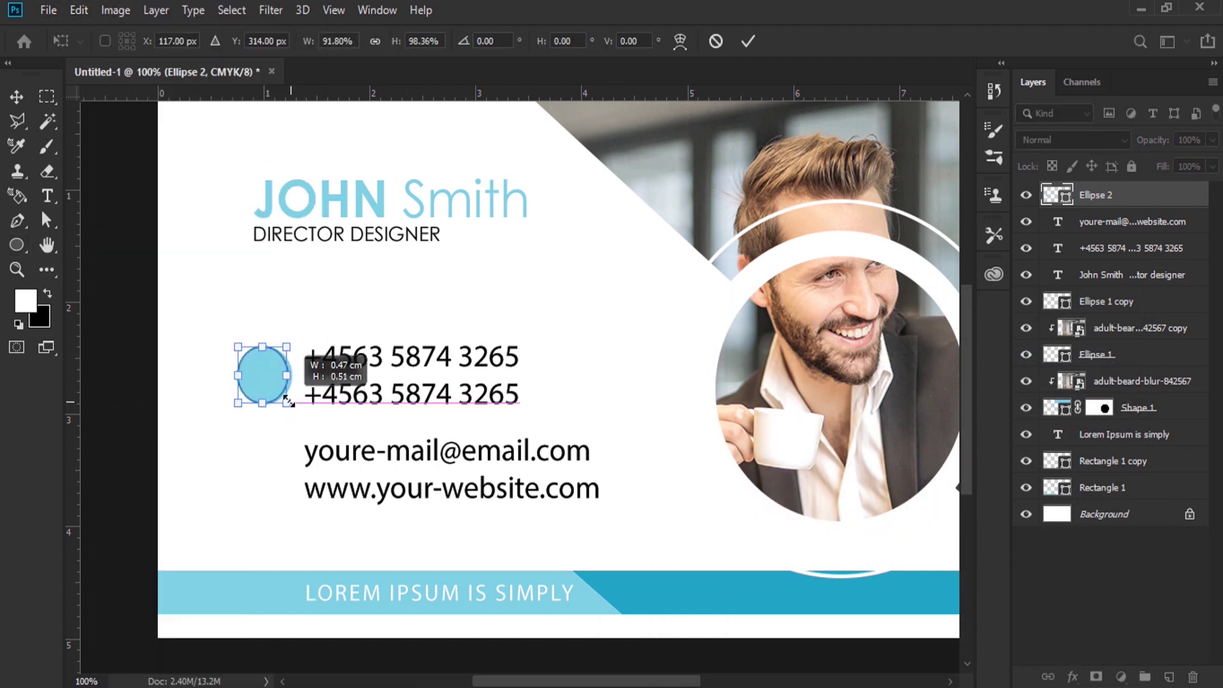
{"action": "key", "text": "Return"}
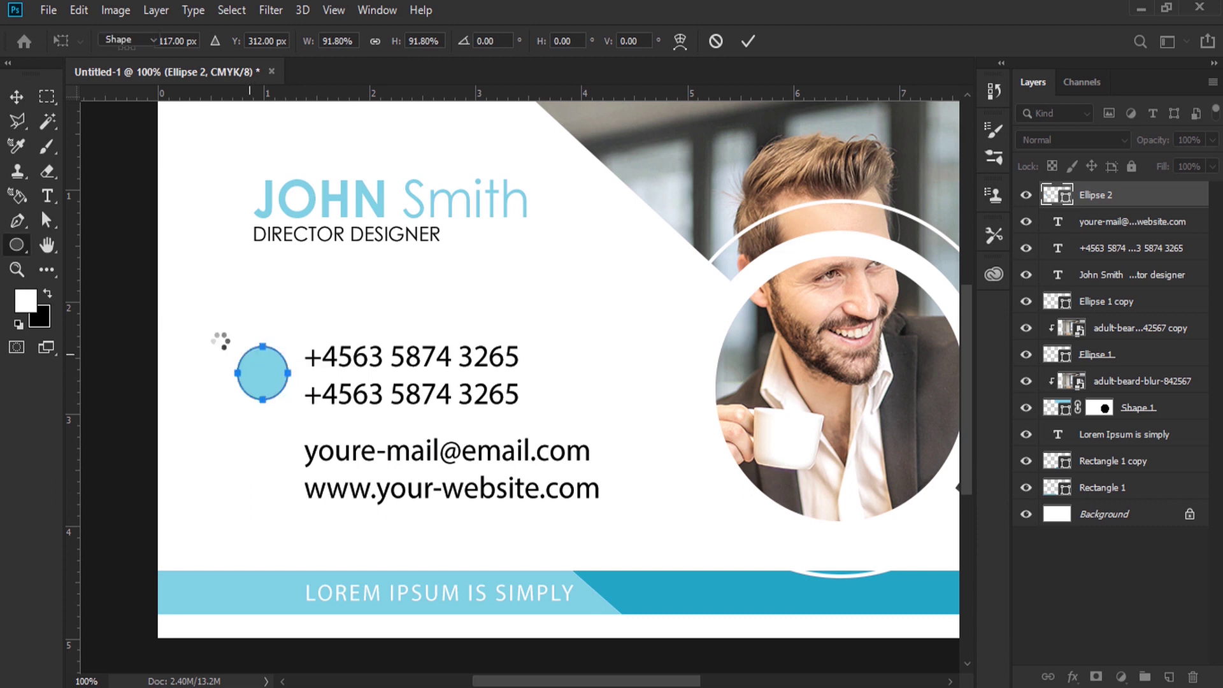
{"action": "left_click", "coordinate": [17, 98]}
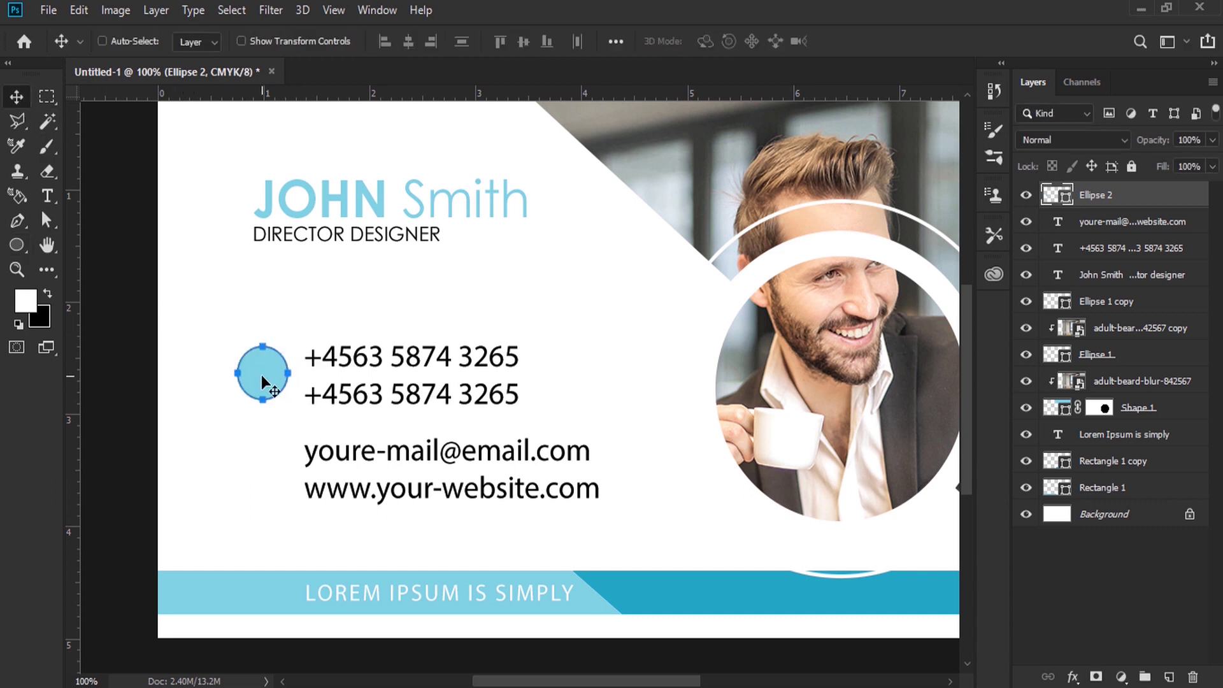
{"action": "left_click_drag", "start_coordinate": [268, 382], "coordinate": [384, 498]}
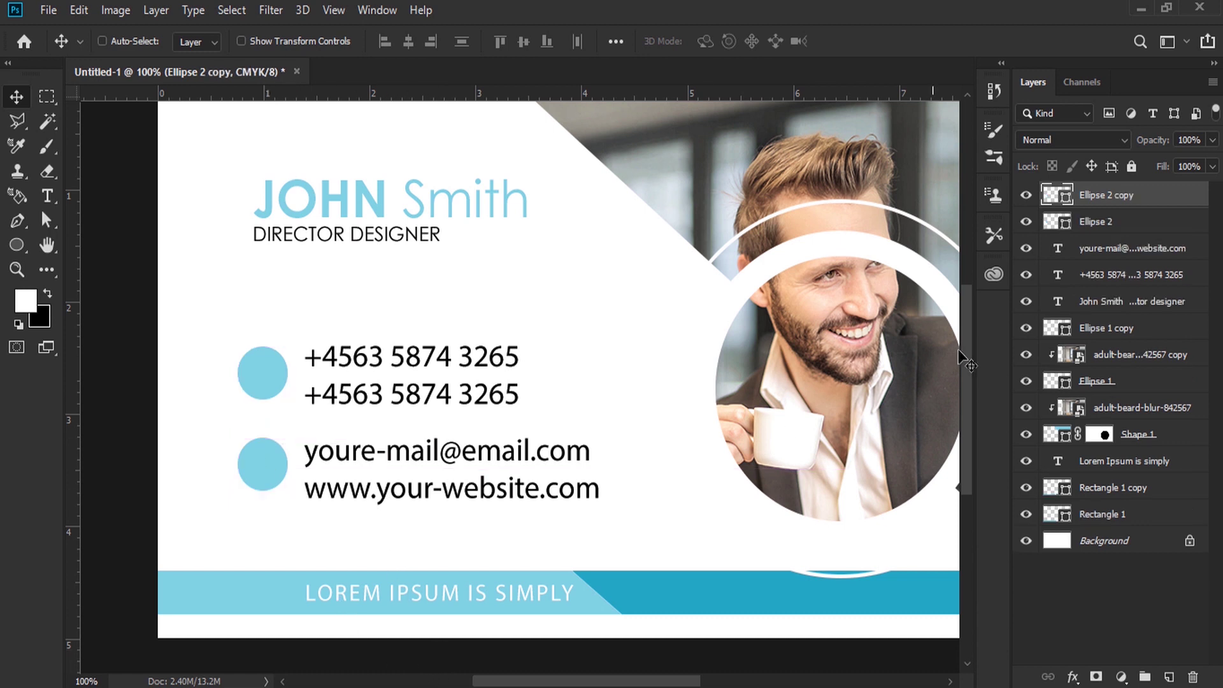
- Draw a phone custom shape centred inside the upper blue circle
{"action": "left_click", "coordinate": [1167, 677]}
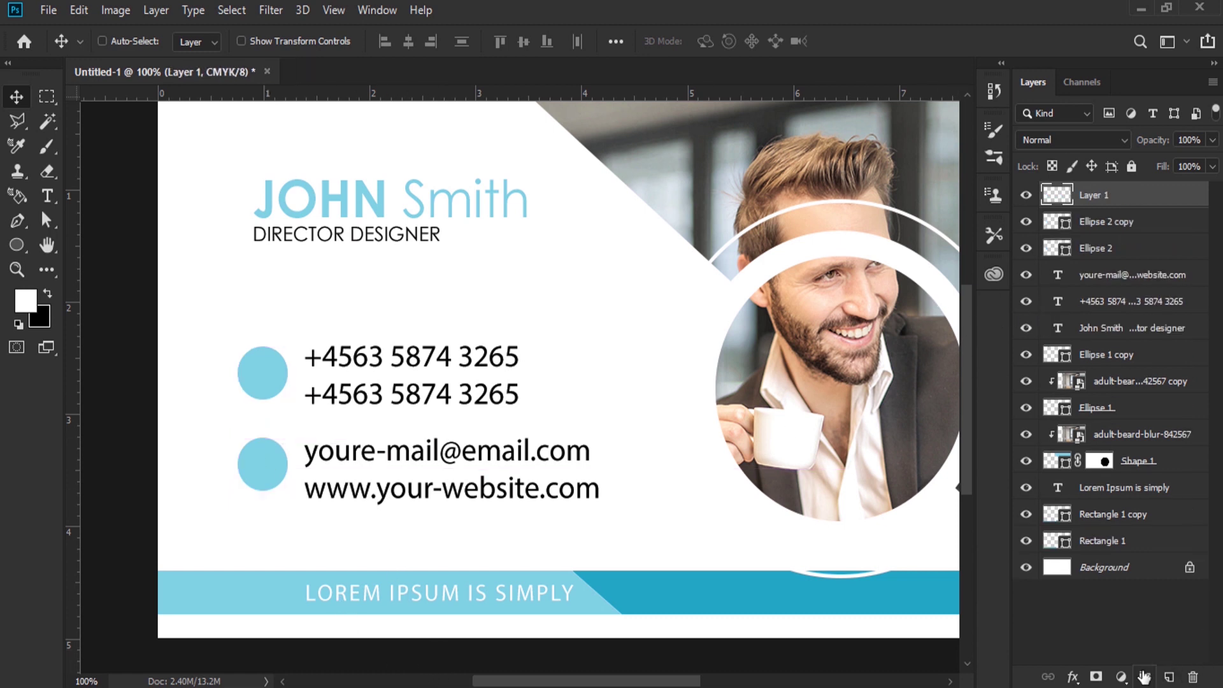
{"action": "left_click", "coordinate": [14, 242]}
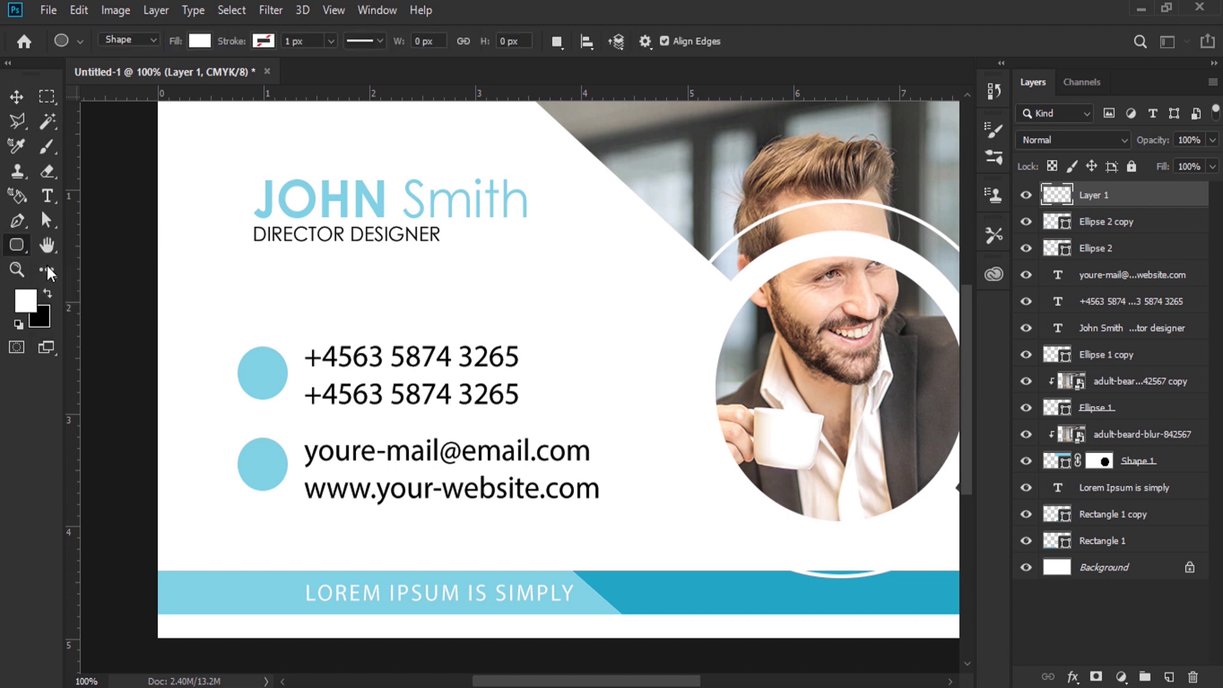
{"action": "right_click", "coordinate": [25, 247]}
{"action": "left_click", "coordinate": [83, 335]}
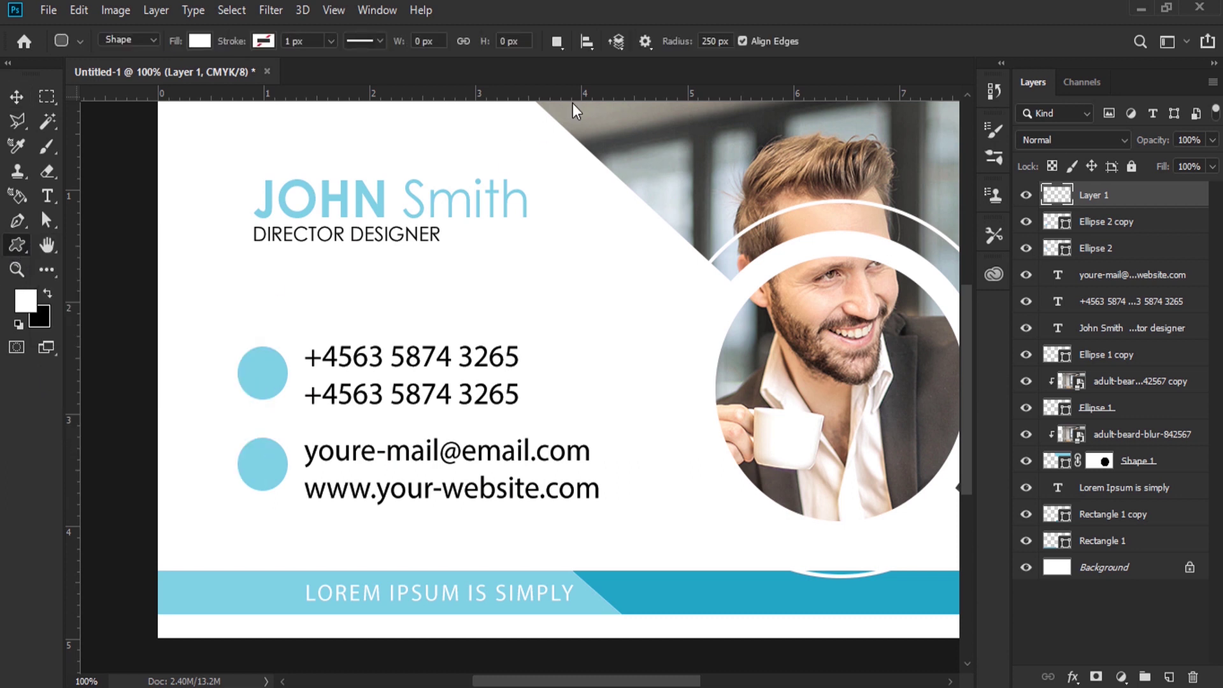
{"action": "left_click", "coordinate": [707, 42]}
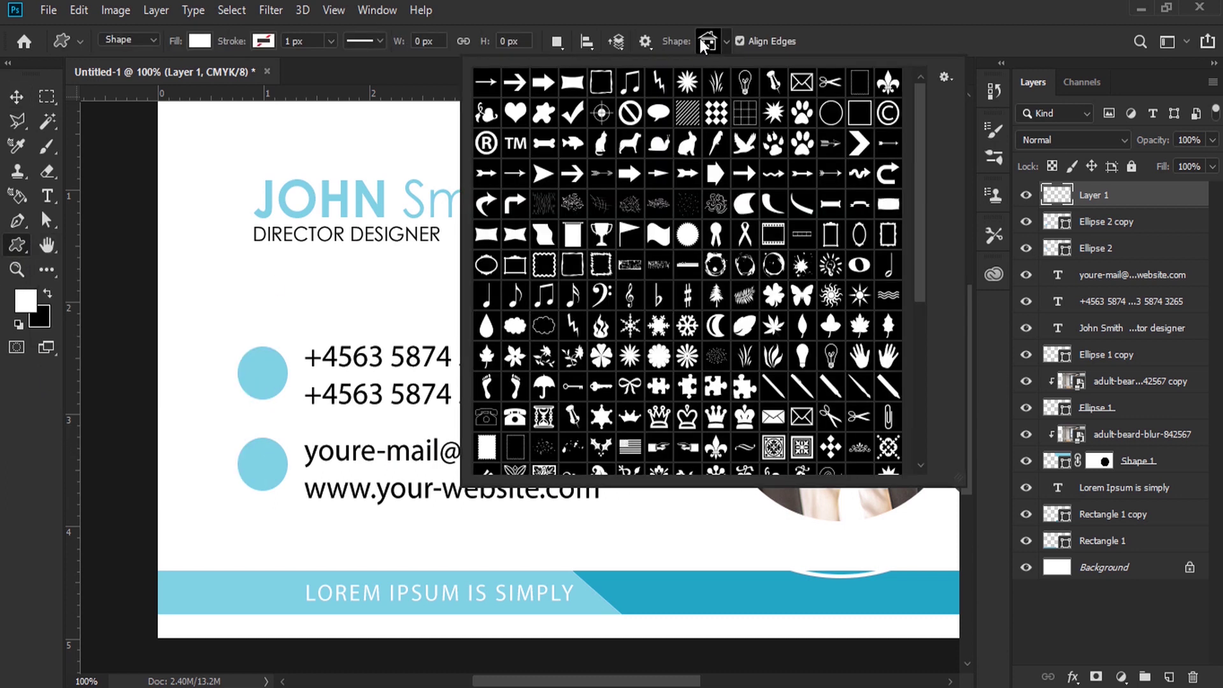
{"action": "scroll", "coordinate": [922, 336], "scroll_direction": "down", "scroll_amount": 2}
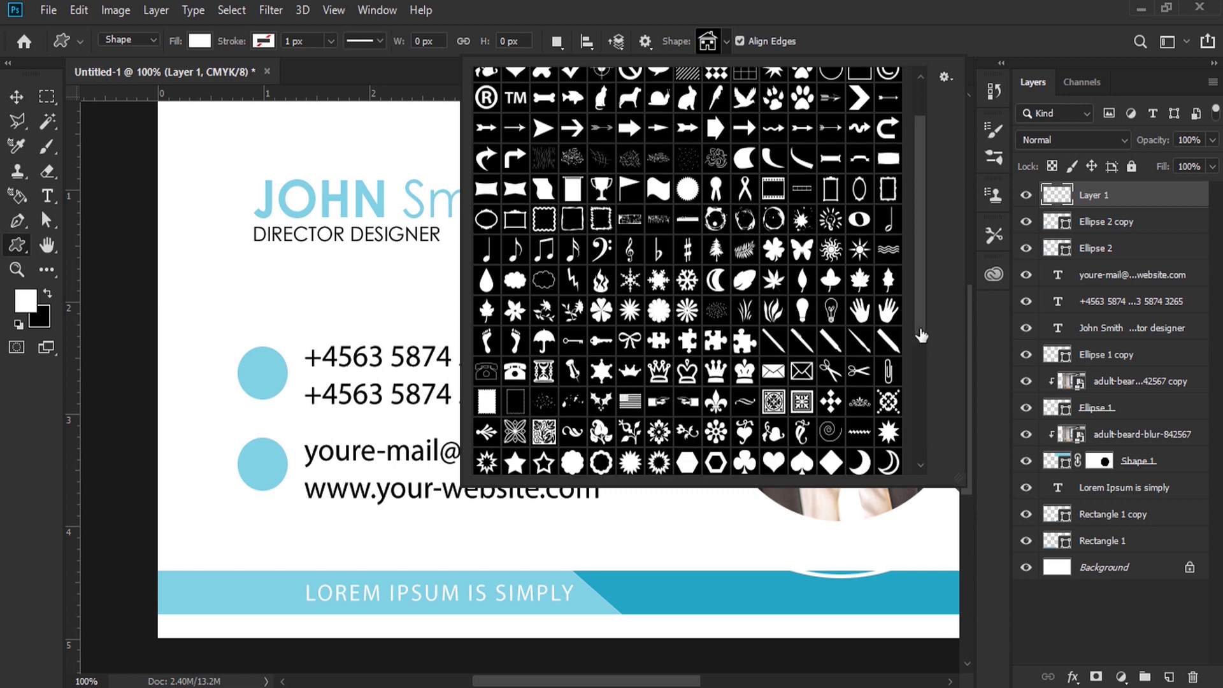
{"action": "left_click_drag", "start_coordinate": [922, 335], "coordinate": [922, 457]}
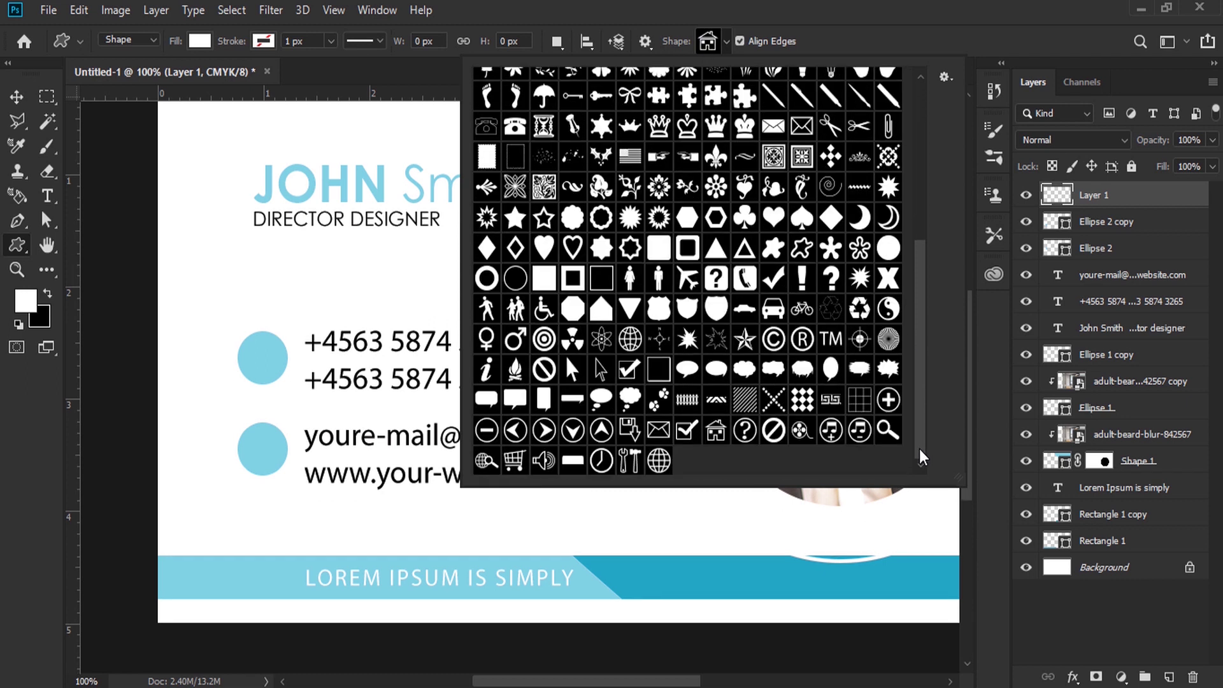
{"action": "left_click", "coordinate": [773, 278]}
{"action": "left_click", "coordinate": [744, 278]}
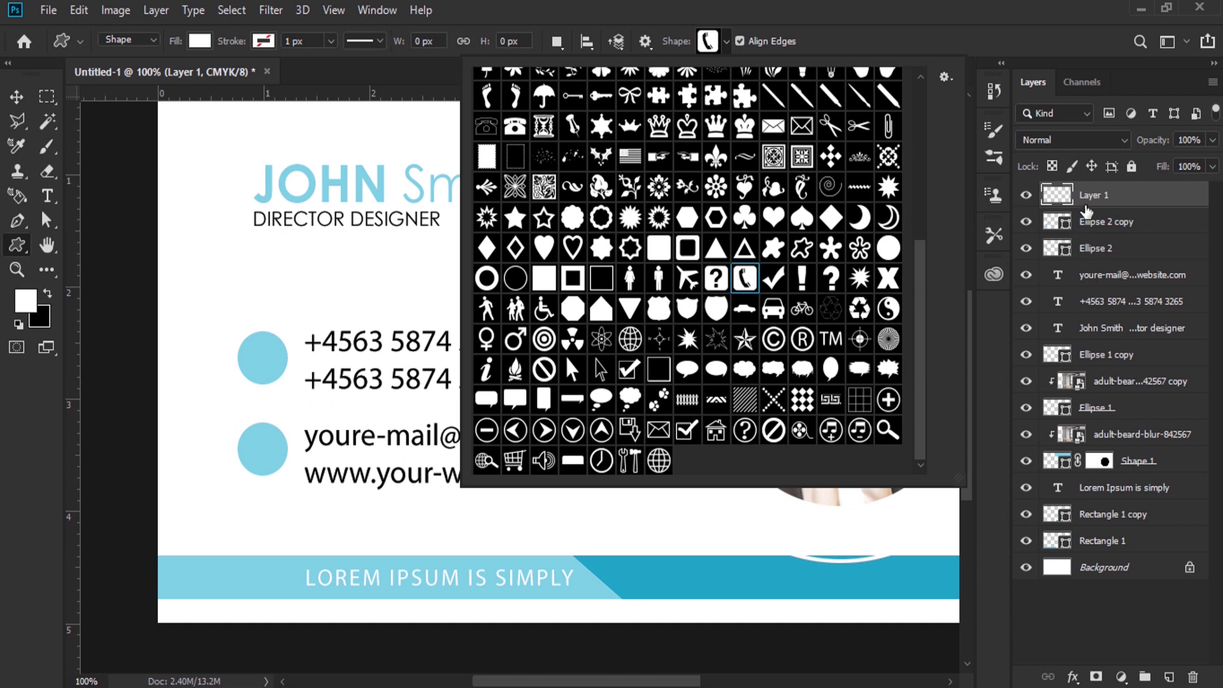
{"action": "left_click", "coordinate": [1091, 199]}
{"action": "left_click_drag", "start_coordinate": [249, 344], "coordinate": [274, 368]}
{"action": "left_click", "coordinate": [16, 97]}
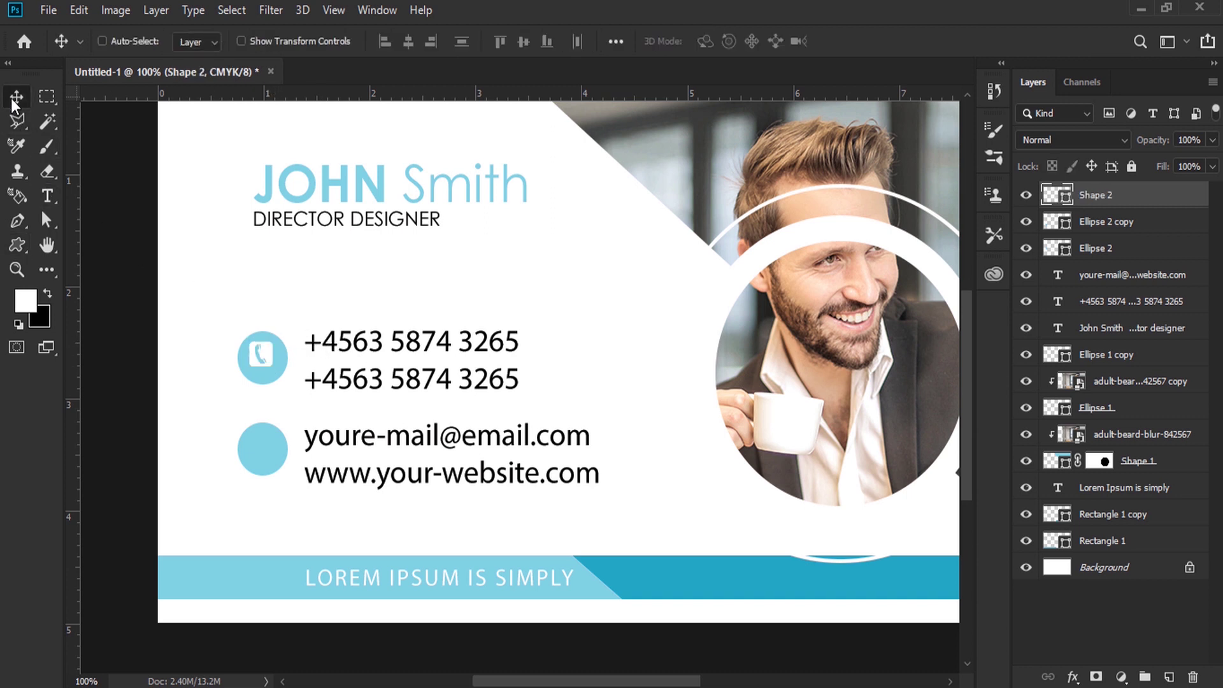
{"action": "left_click_drag", "start_coordinate": [251, 273], "coordinate": [255, 274]}
- Draw a house custom shape on a new layer inside the lower blue circle
{"action": "left_click", "coordinate": [17, 245]}
{"action": "left_click", "coordinate": [717, 41]}
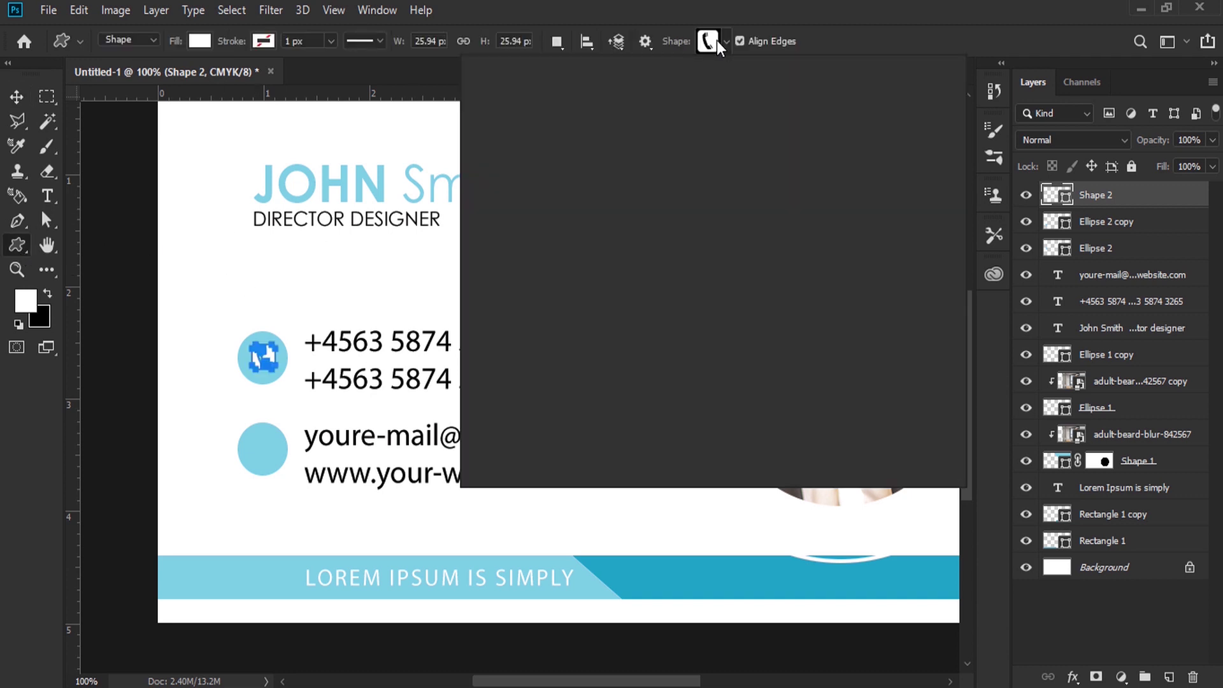
{"action": "left_click", "coordinate": [714, 431]}
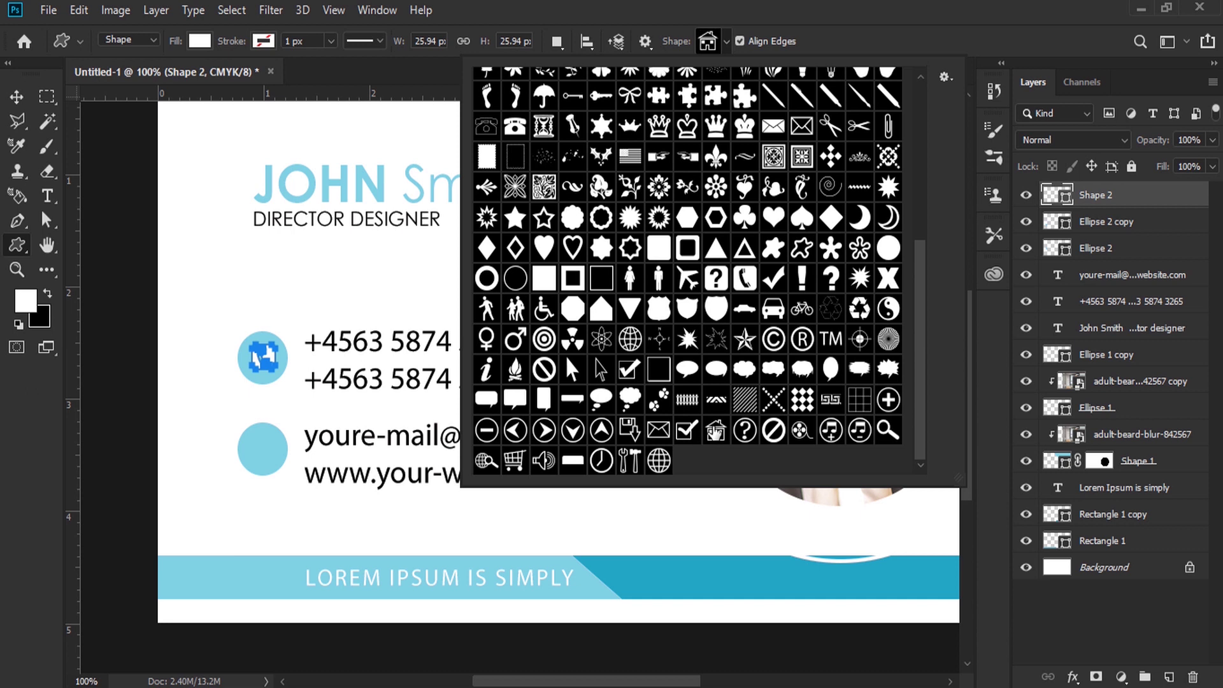
{"action": "key", "text": "Return"}
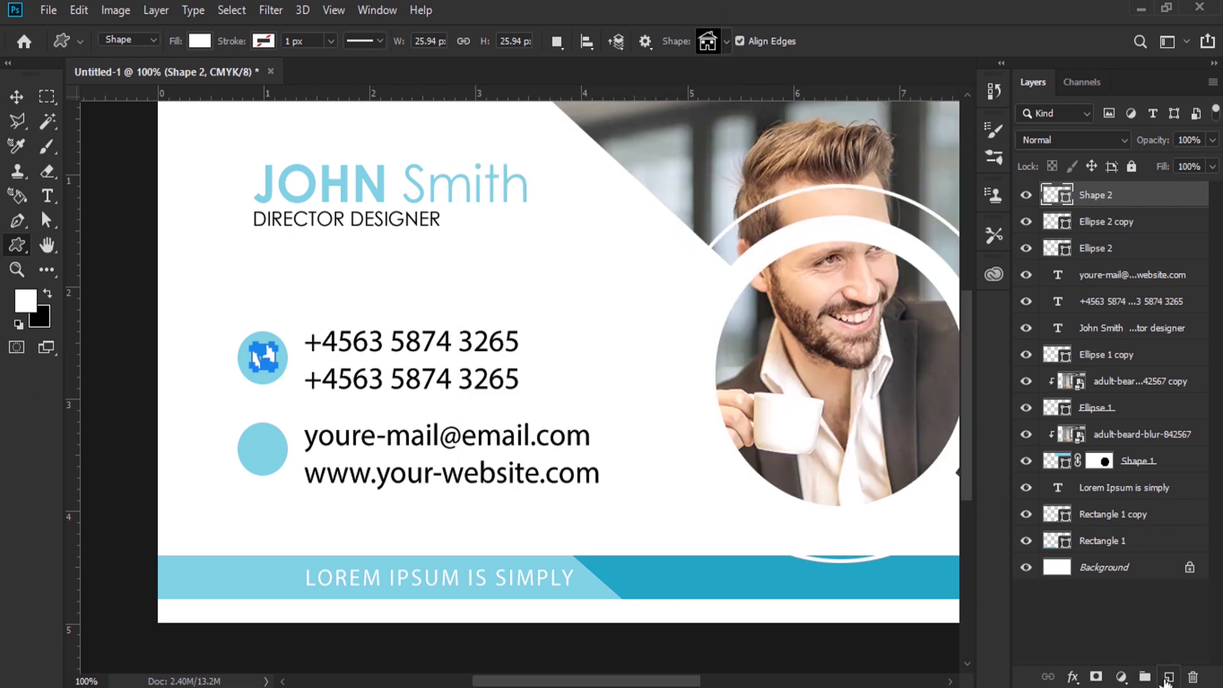
{"action": "left_click", "coordinate": [1168, 677]}
{"action": "left_click_drag", "start_coordinate": [250, 437], "coordinate": [280, 463]}
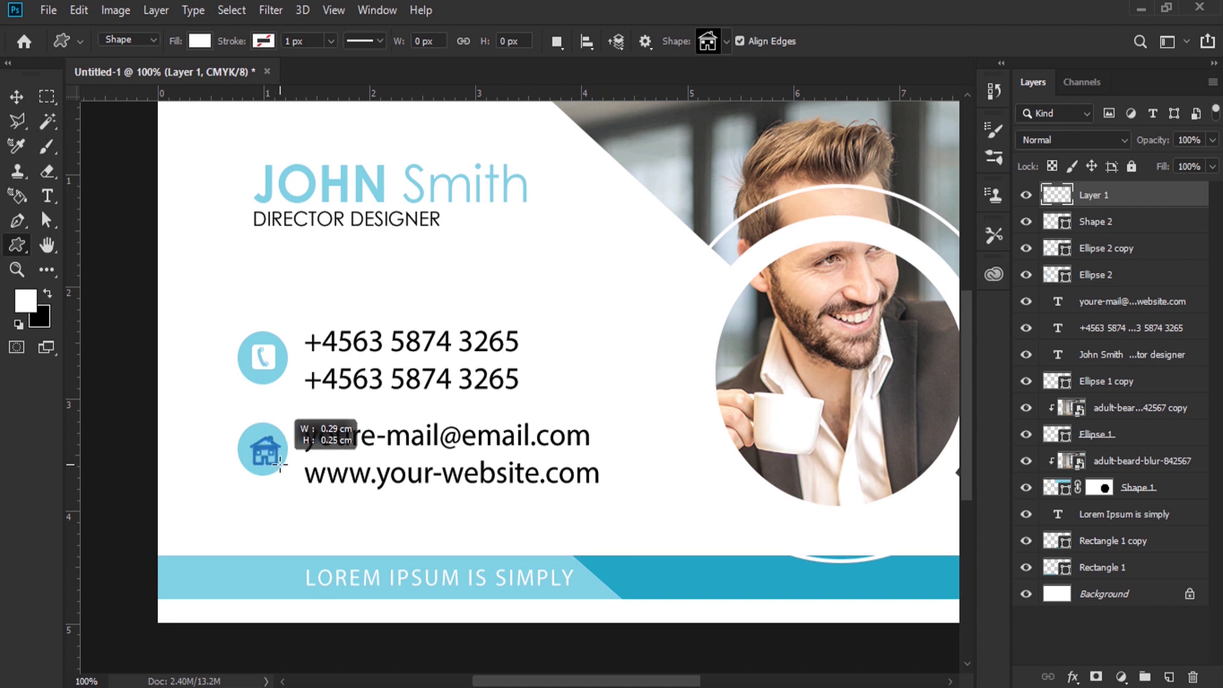
{"action": "left_click_drag", "start_coordinate": [280, 464], "coordinate": [289, 474]}
{"action": "left_click", "coordinate": [17, 96]}
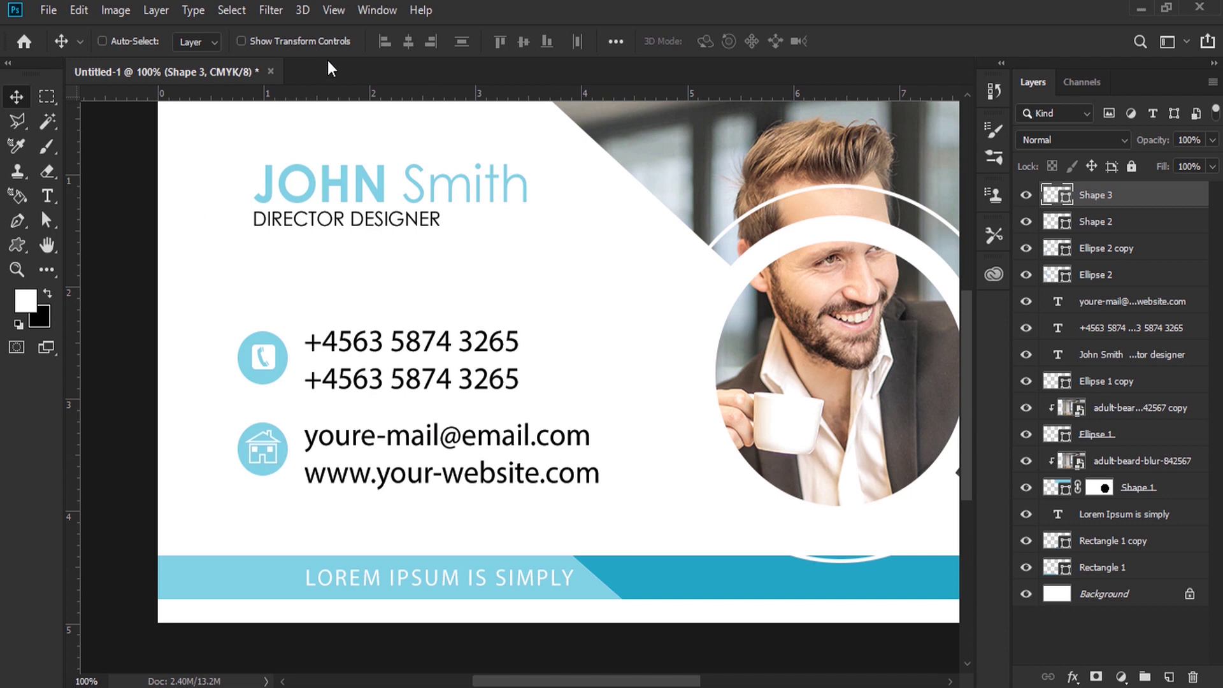
- Fit the whole card on screen, then zoom out one step
{"action": "left_click", "coordinate": [333, 10]}
{"action": "left_click", "coordinate": [439, 185]}
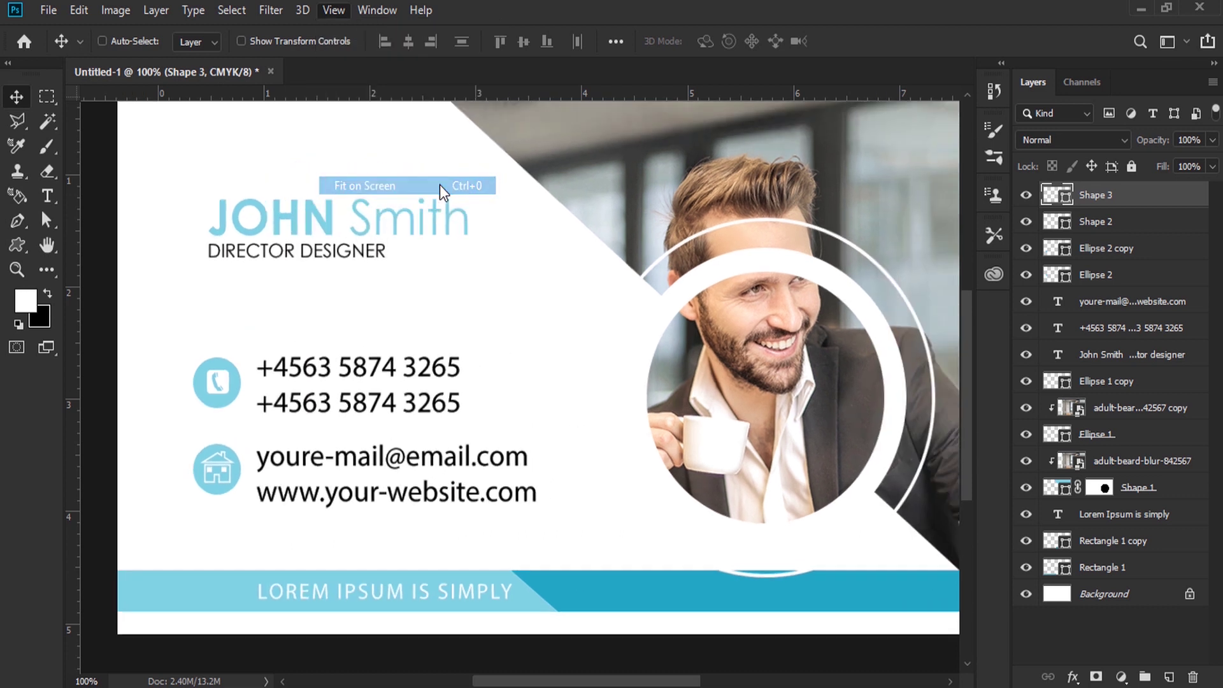
{"action": "left_click", "coordinate": [17, 270]}
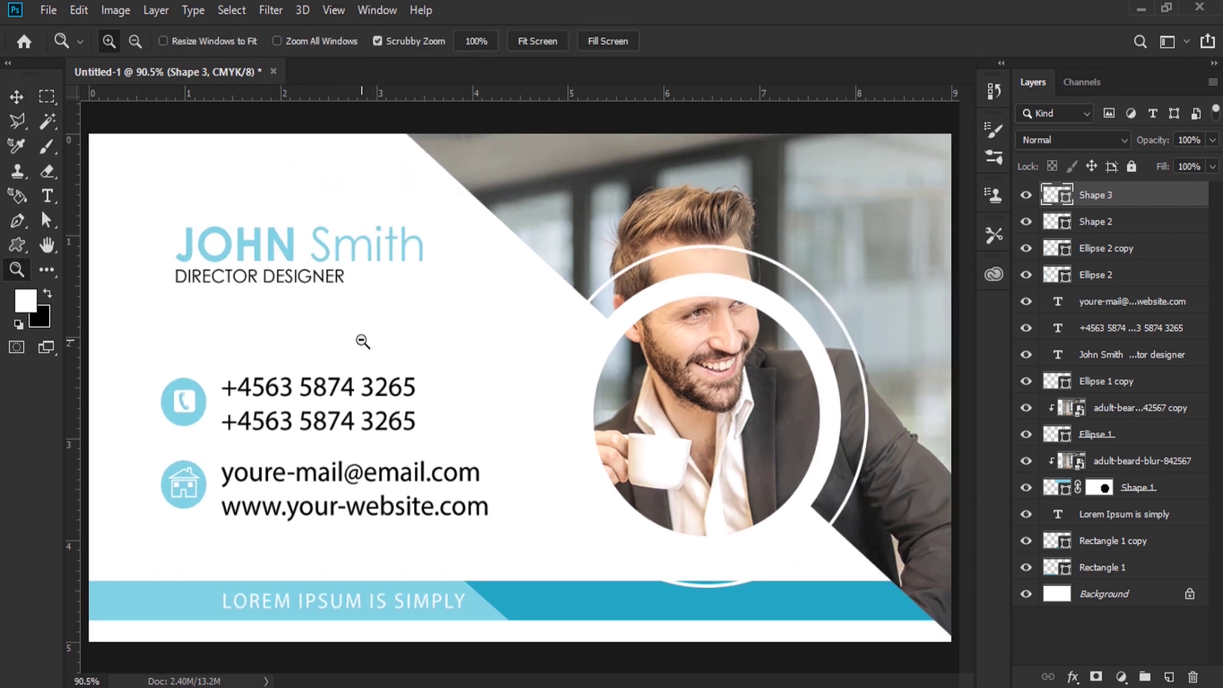
{"action": "left_click", "coordinate": [575, 386], "text": "alt"}
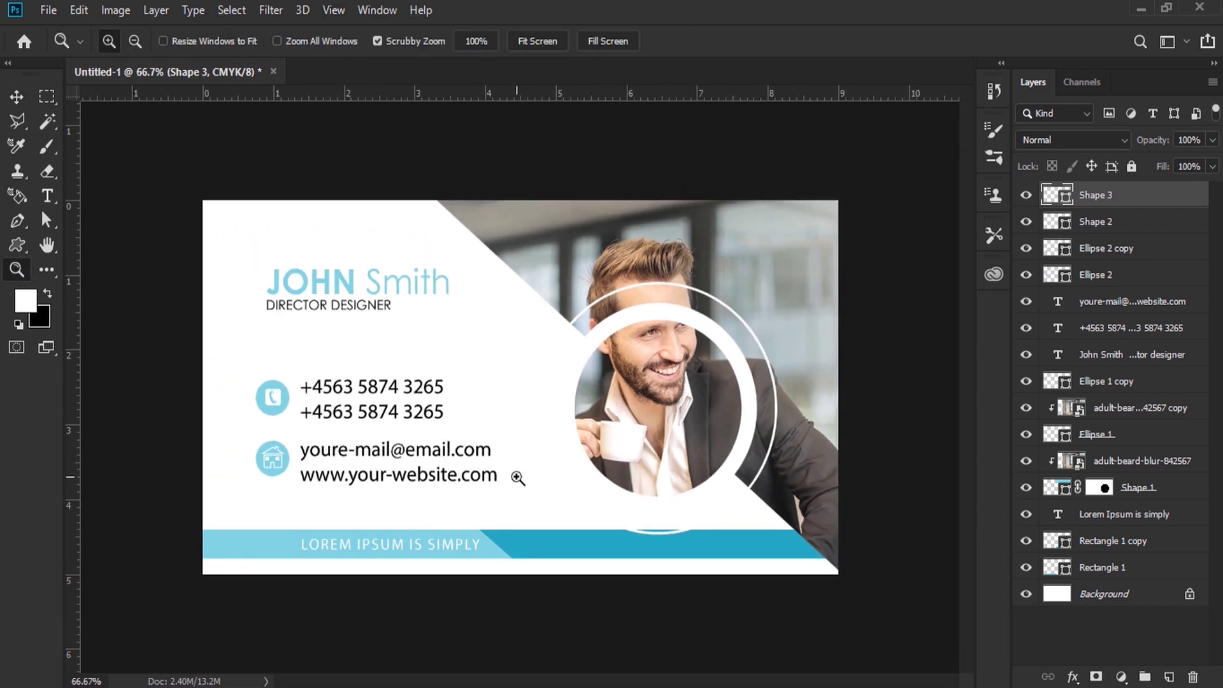